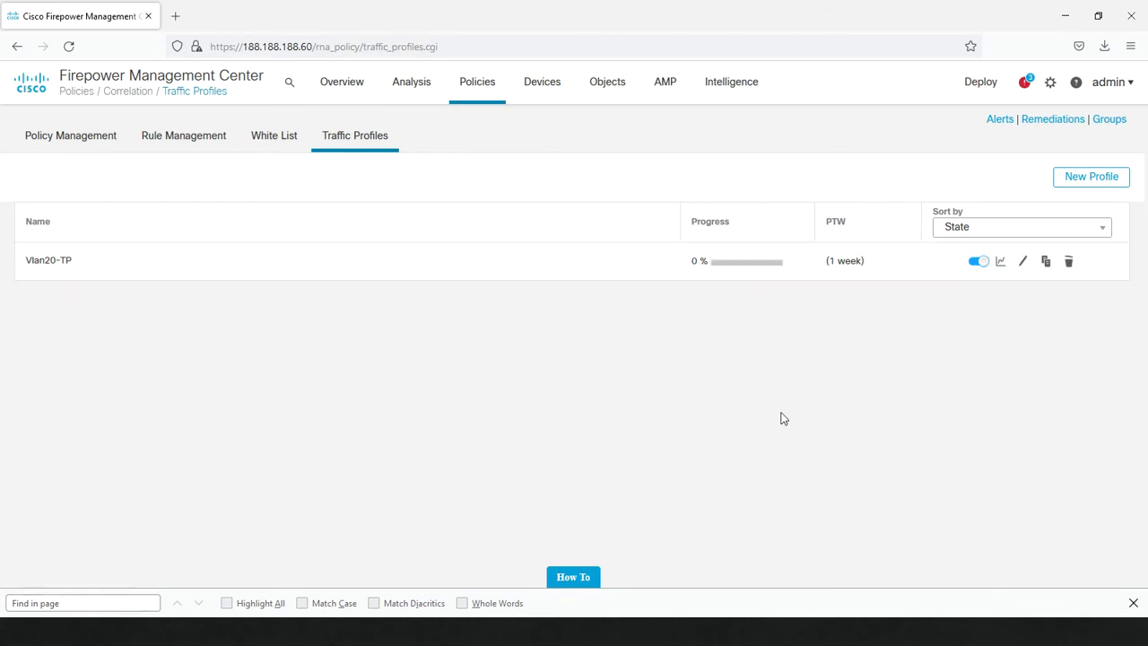
- Create a new traffic profile and name it Vlan10-TP
{"action": "left_click", "coordinate": [1074, 183]}
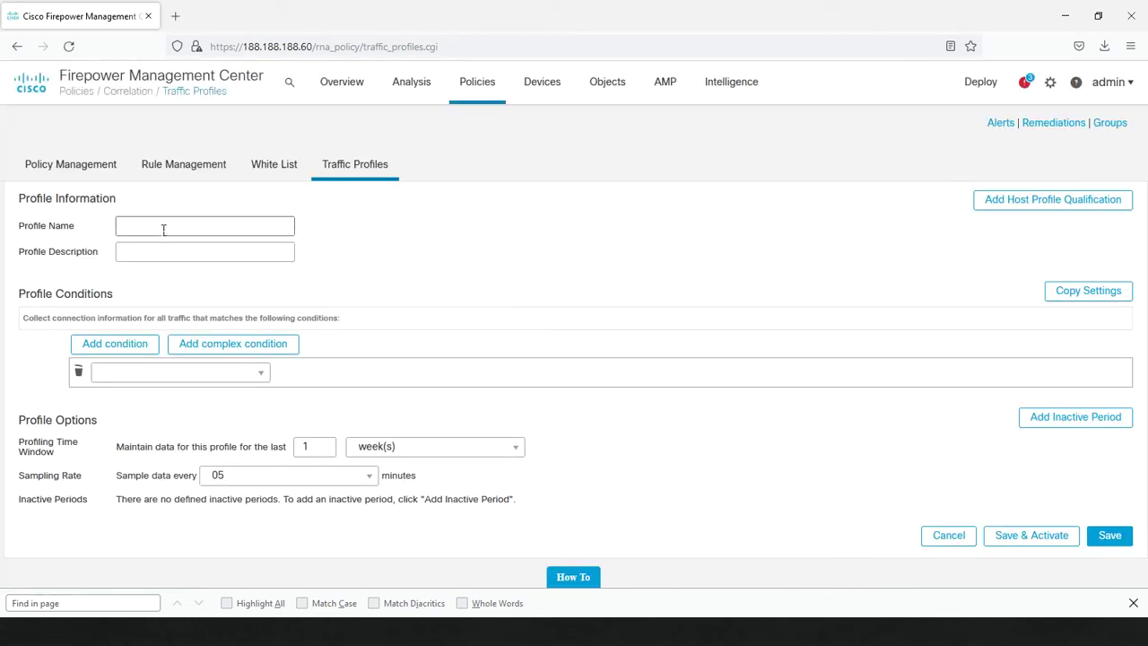
{"action": "type", "text": "v"}
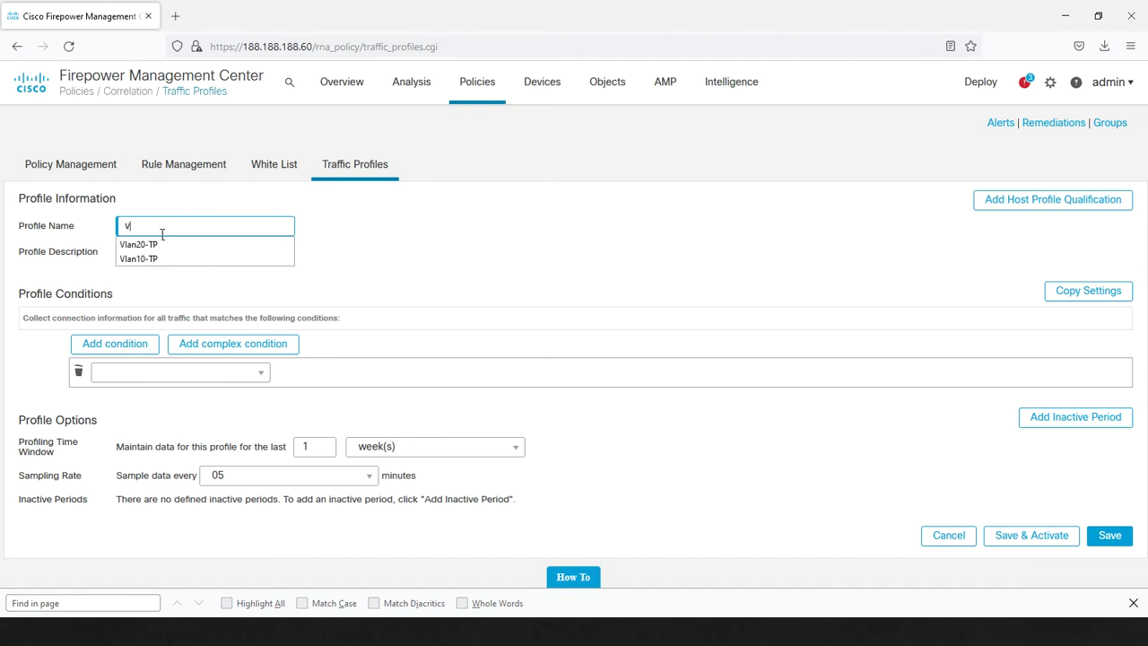
{"action": "left_click", "coordinate": [134, 259]}
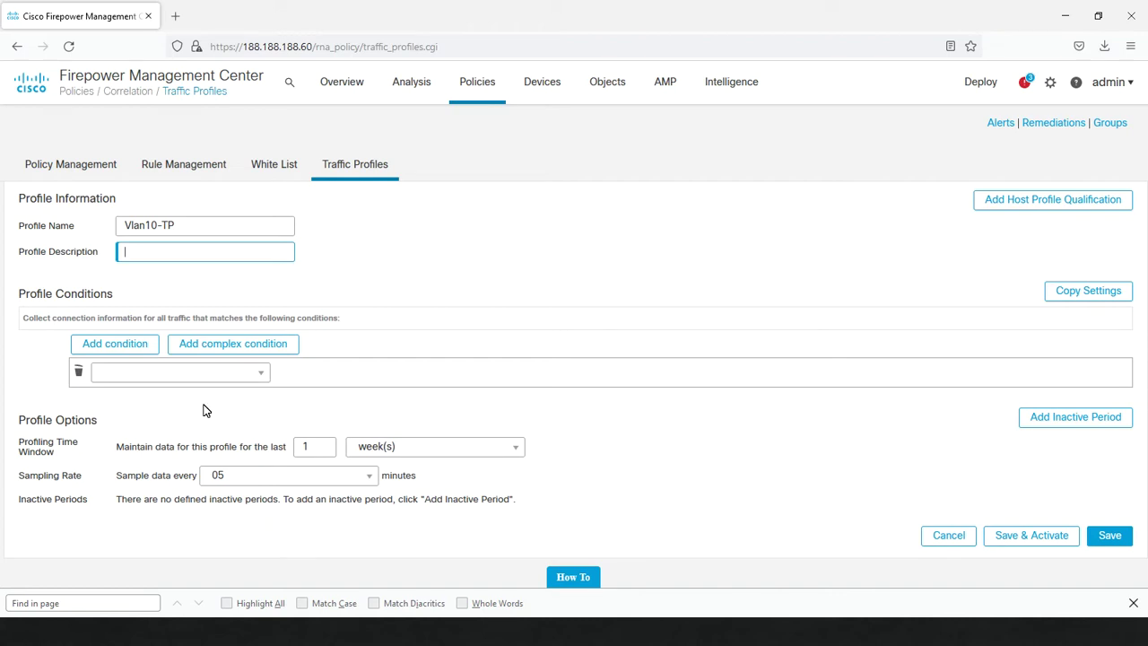
- Set the profile condition so that either the initiator IP or the responder IP is in 192.168.10.0/24
{"action": "left_click", "coordinate": [231, 373]}
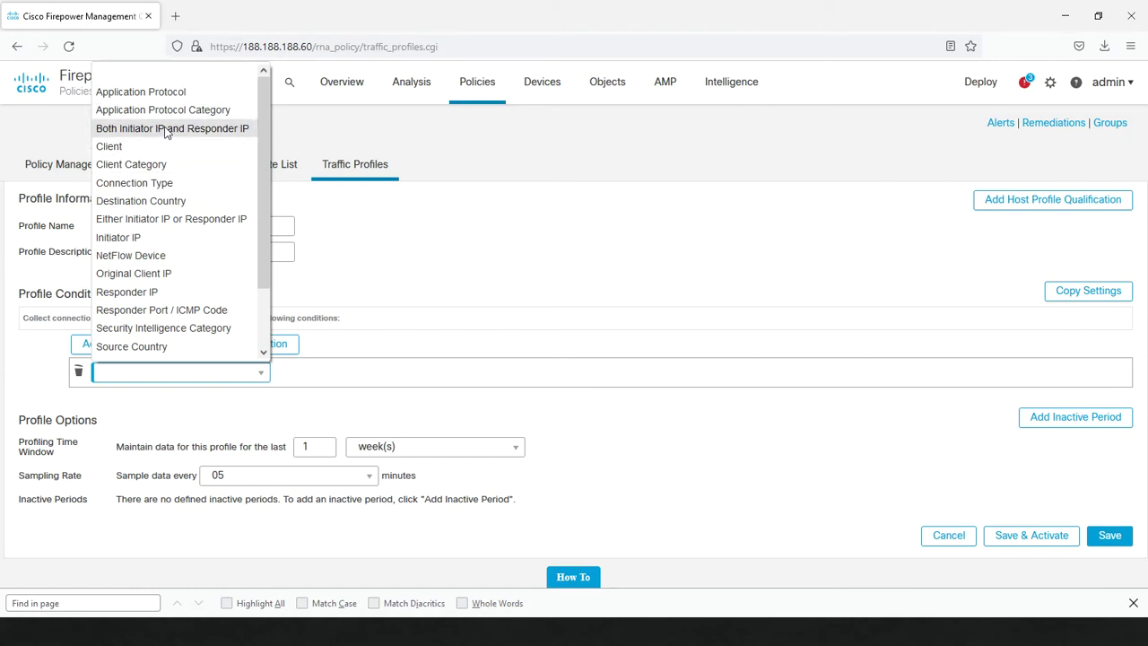
{"action": "left_click", "coordinate": [183, 222]}
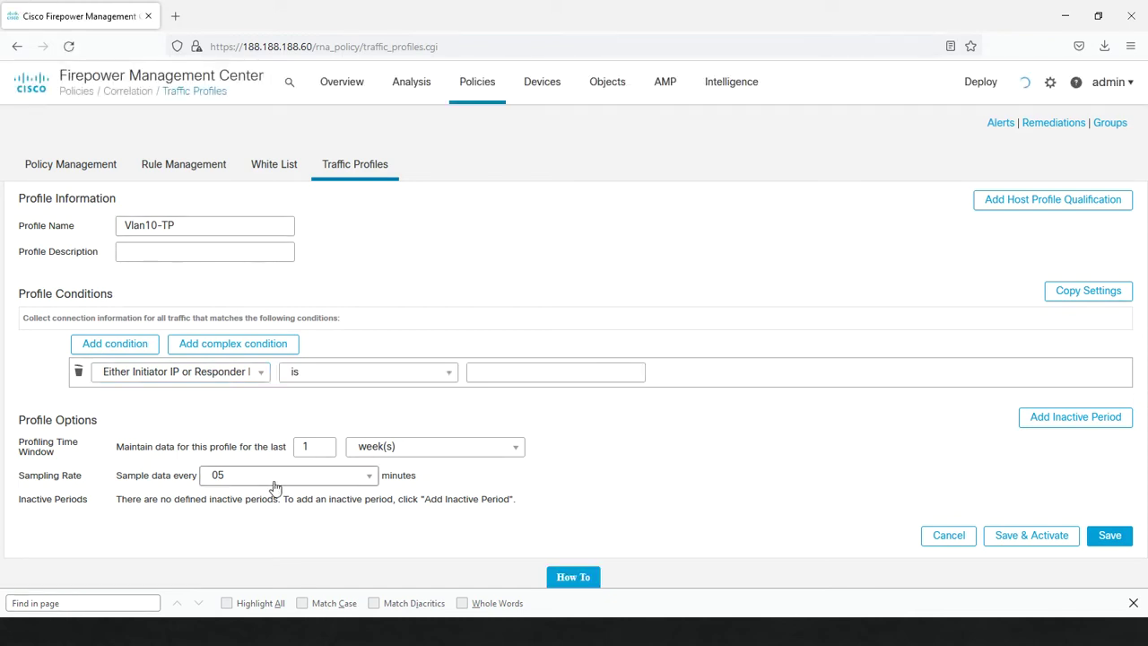
{"action": "left_click", "coordinate": [400, 374]}
{"action": "left_click", "coordinate": [377, 414]}
{"action": "left_click", "coordinate": [506, 380]}
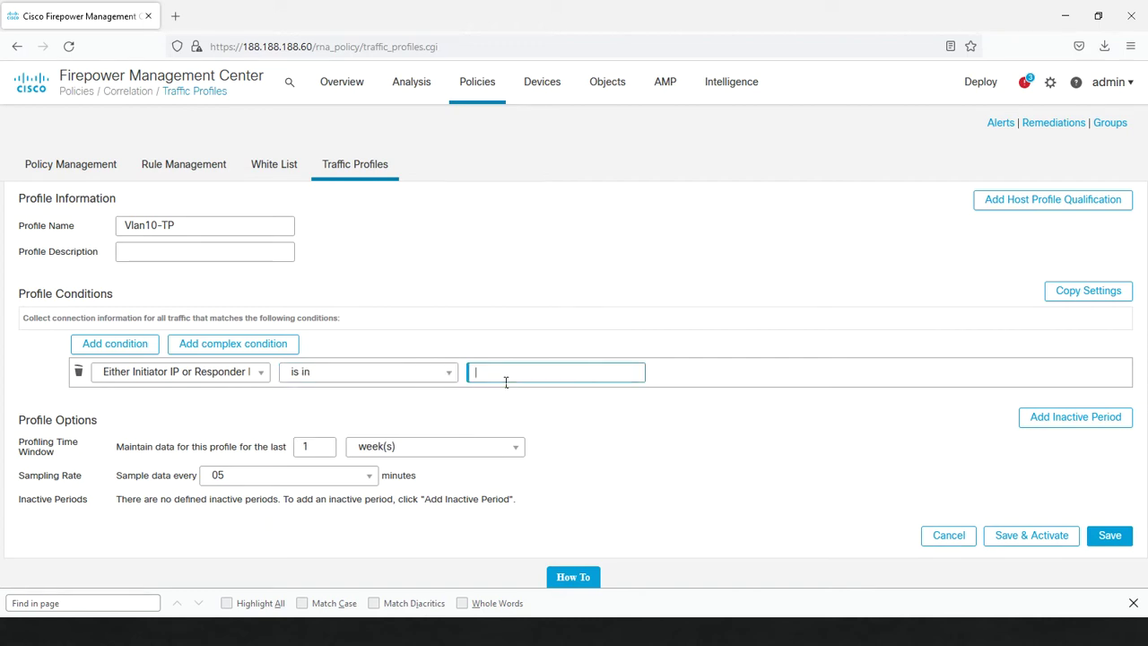
{"action": "type", "text": "192.1"}
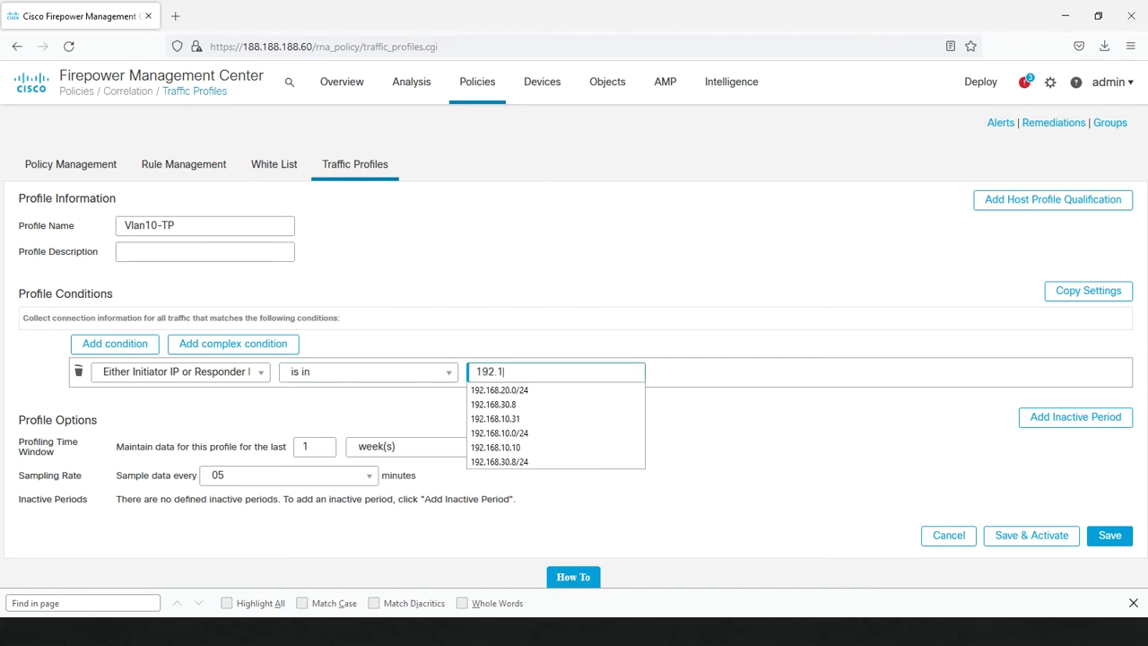
{"action": "type", "text": "68.10"}
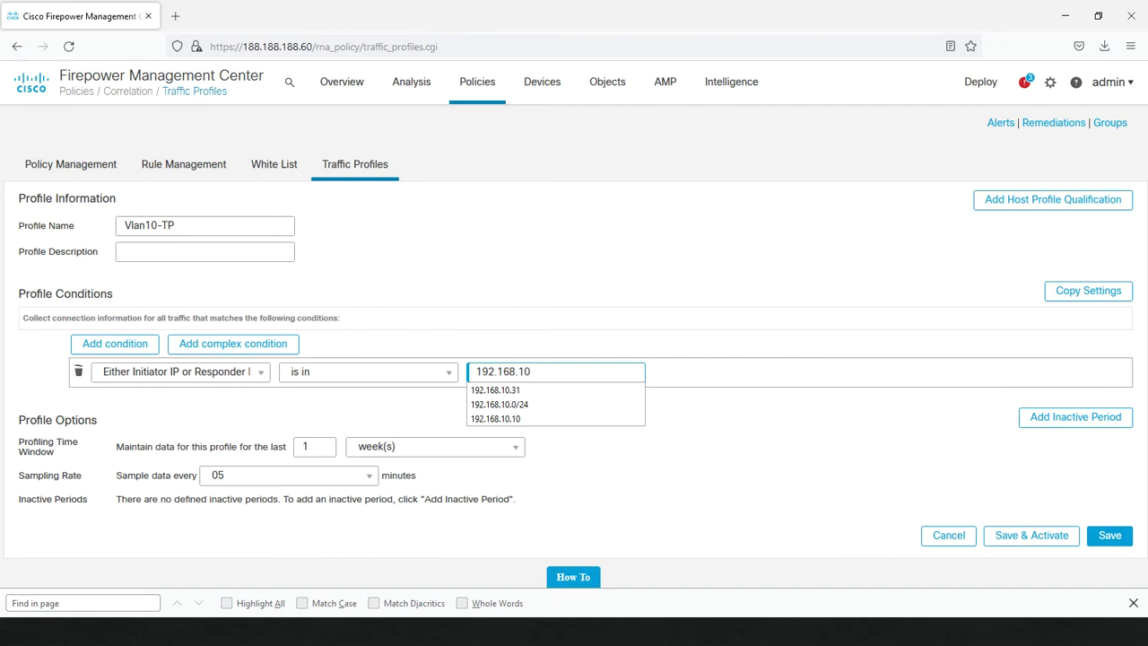
{"action": "type", "text": ".0/24"}
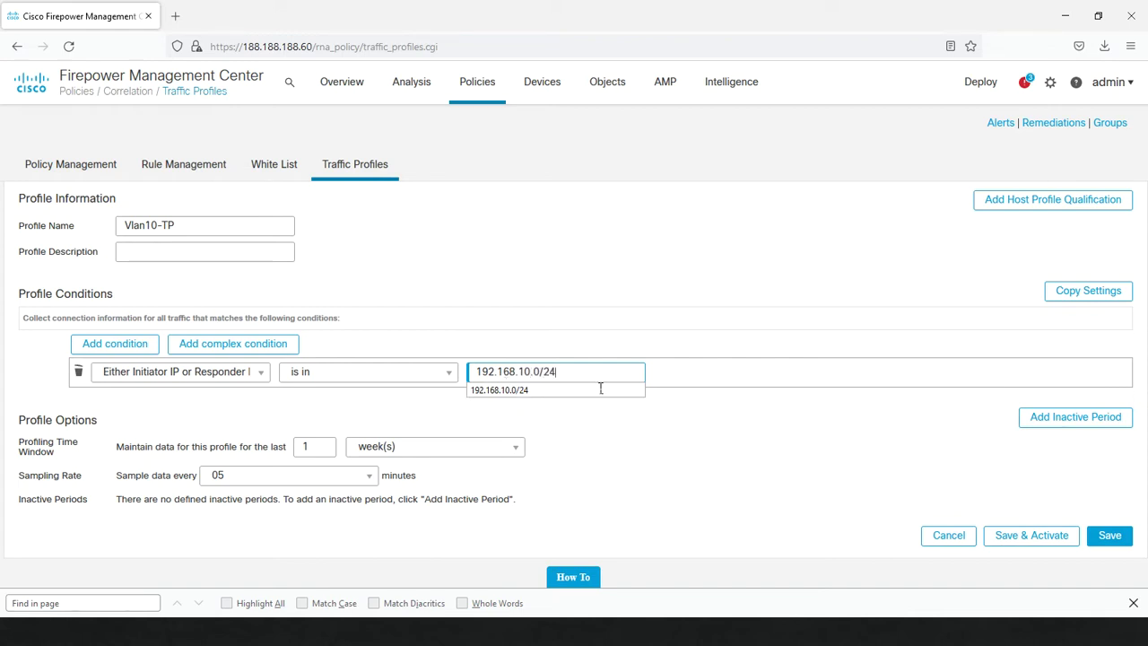
{"action": "left_click", "coordinate": [557, 390]}
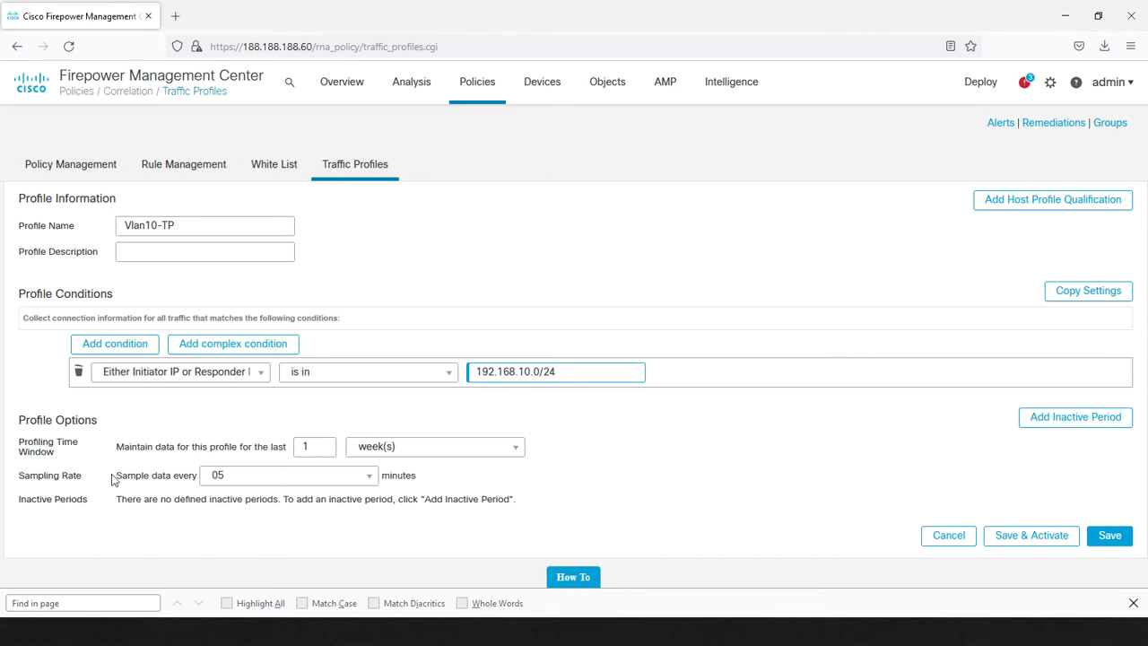
- Set the profiling time window to 1 hour with data sampled every 05 minutes, and save and activate the profile
{"action": "left_click", "coordinate": [382, 447]}
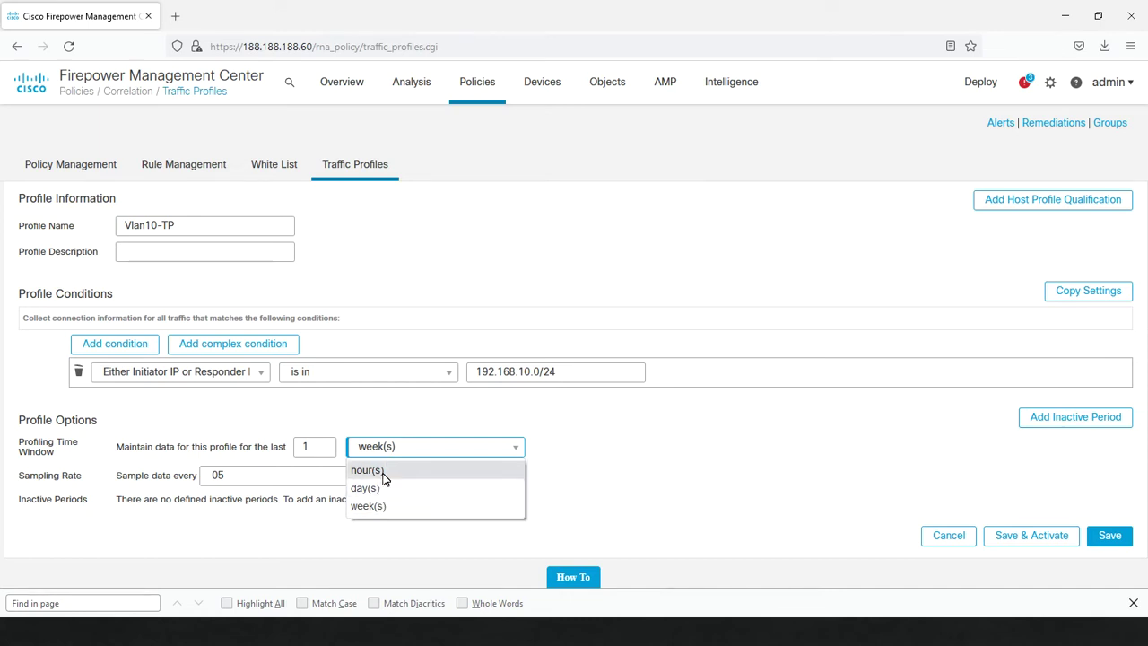
{"action": "left_click", "coordinate": [368, 471]}
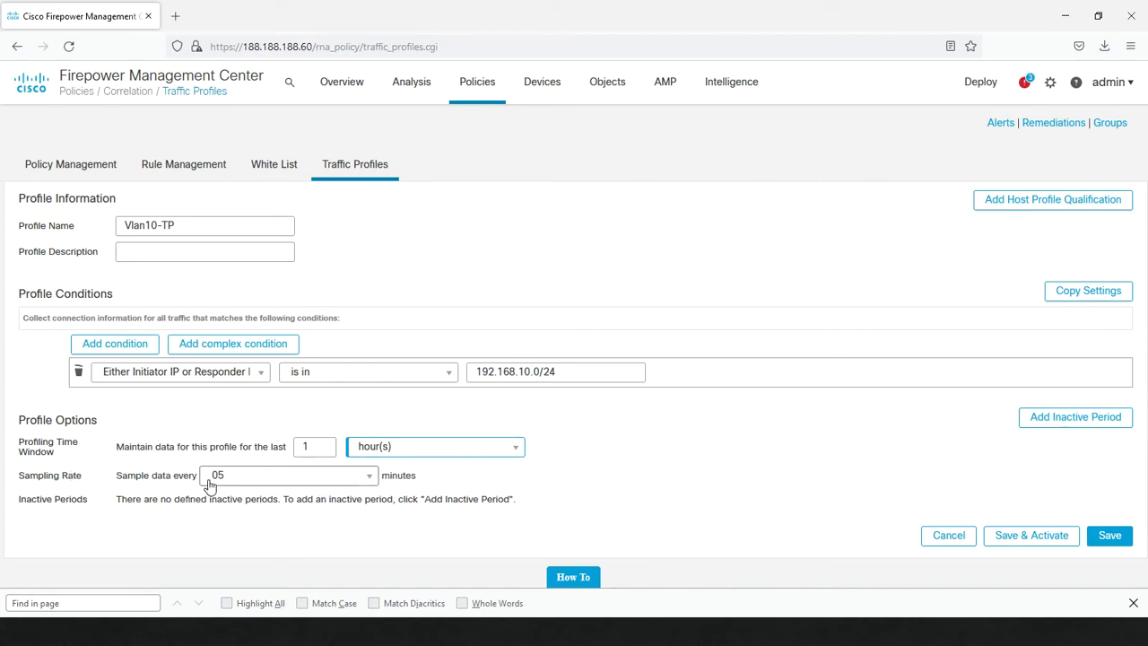
{"action": "left_click", "coordinate": [292, 479]}
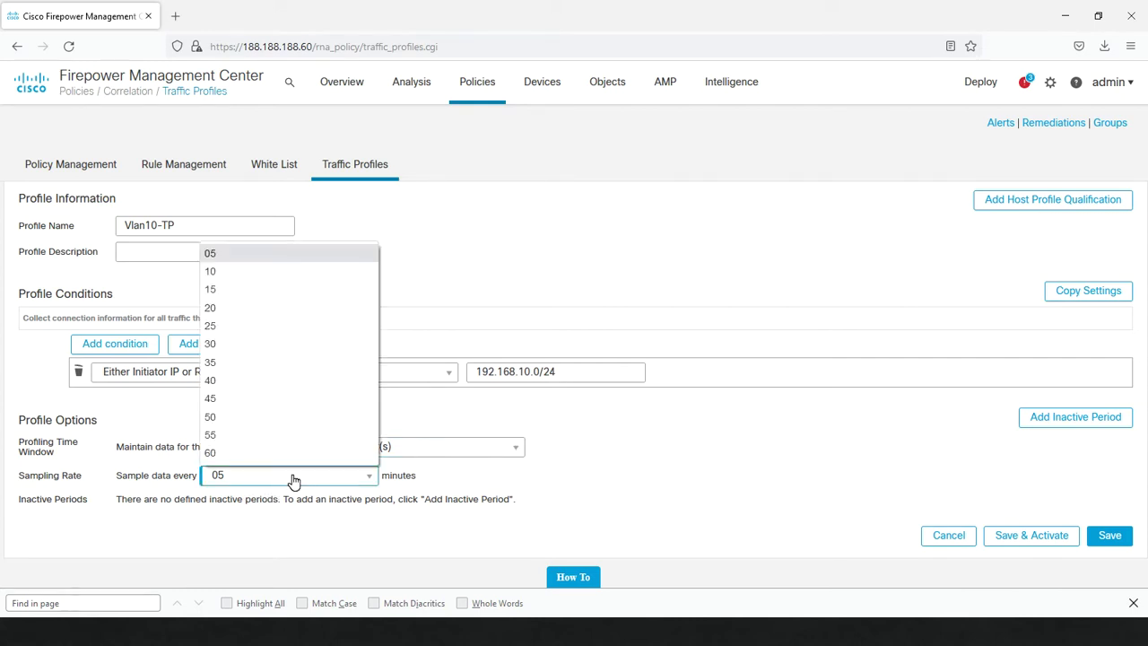
{"action": "left_click", "coordinate": [267, 252]}
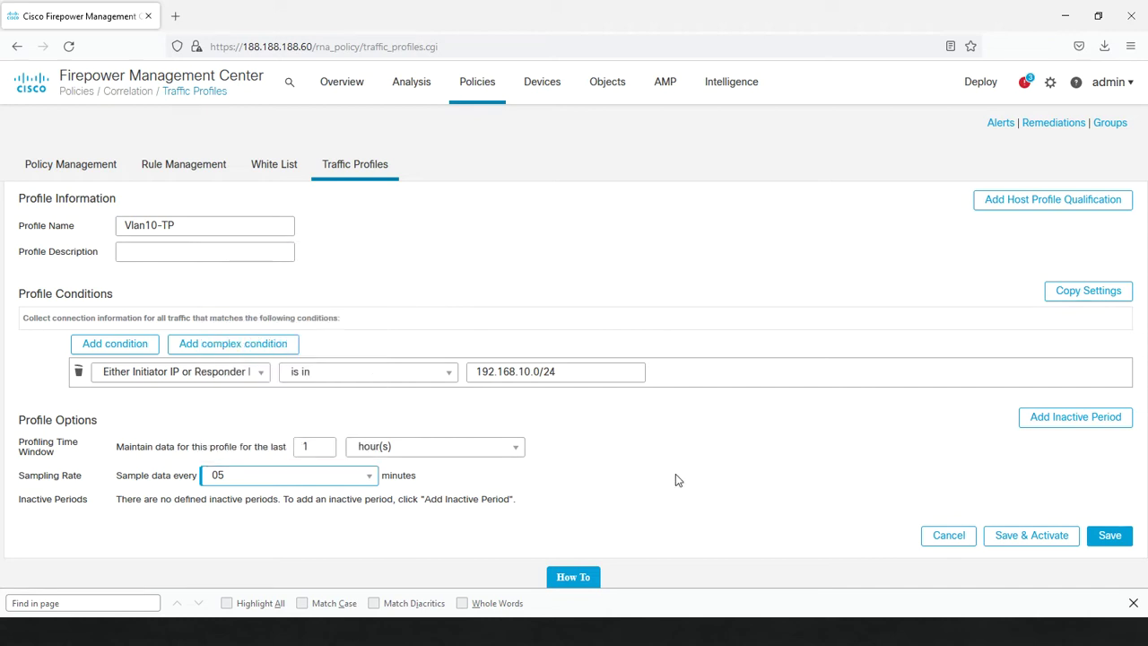
{"action": "left_click", "coordinate": [704, 476]}
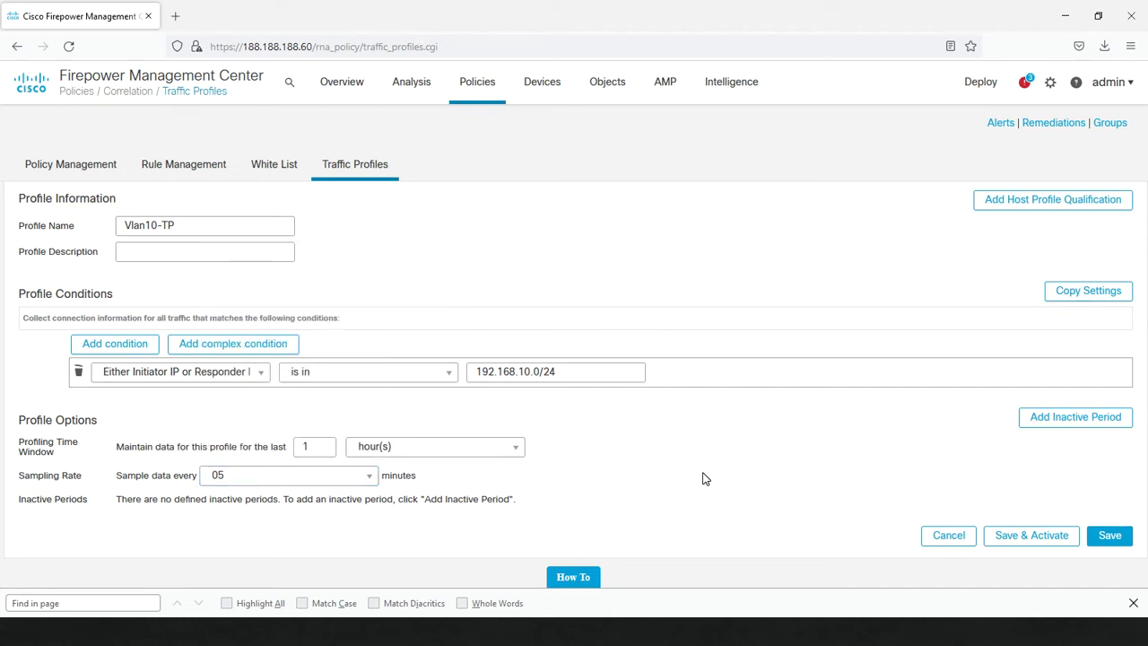
{"action": "left_click", "coordinate": [1032, 535]}
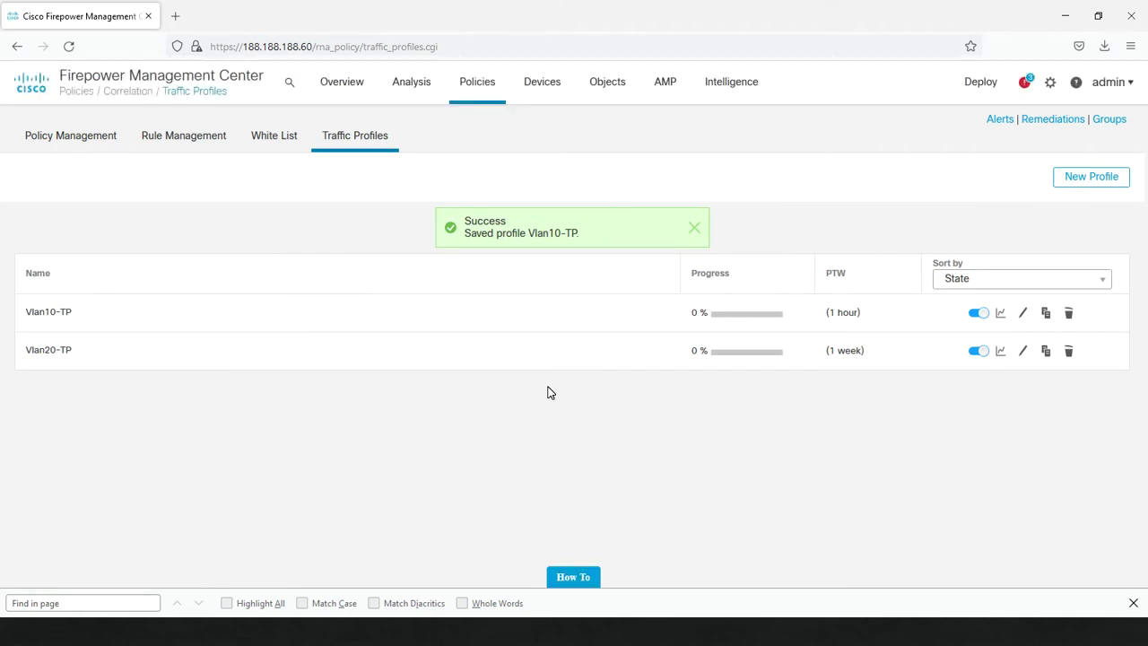
- Examine the Vlan20-TP traffic graph, including its axis and dataset options and velocity plot, and close the graph and the save notice
{"action": "left_click", "coordinate": [1002, 350]}
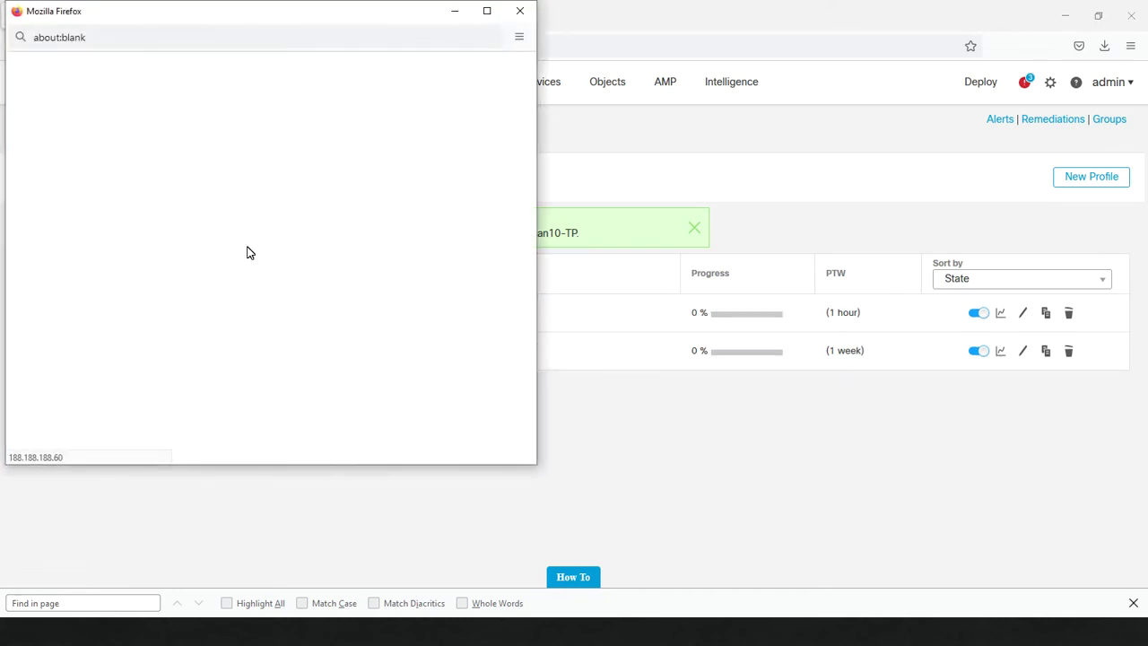
{"action": "left_click", "coordinate": [487, 11]}
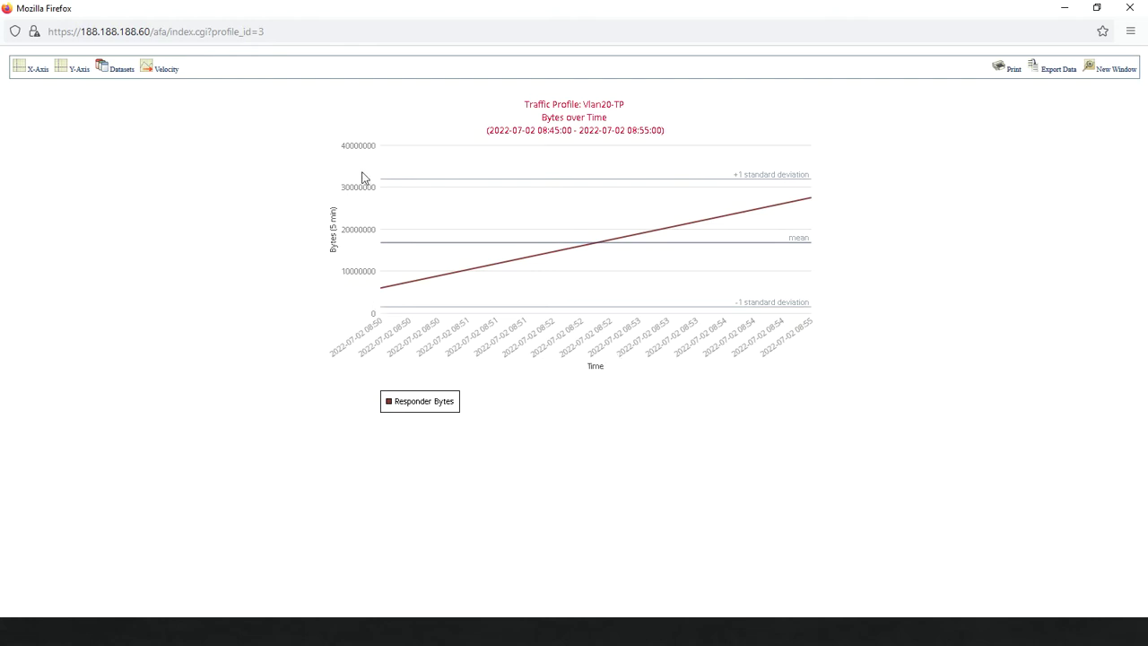
{"action": "left_click", "coordinate": [21, 70]}
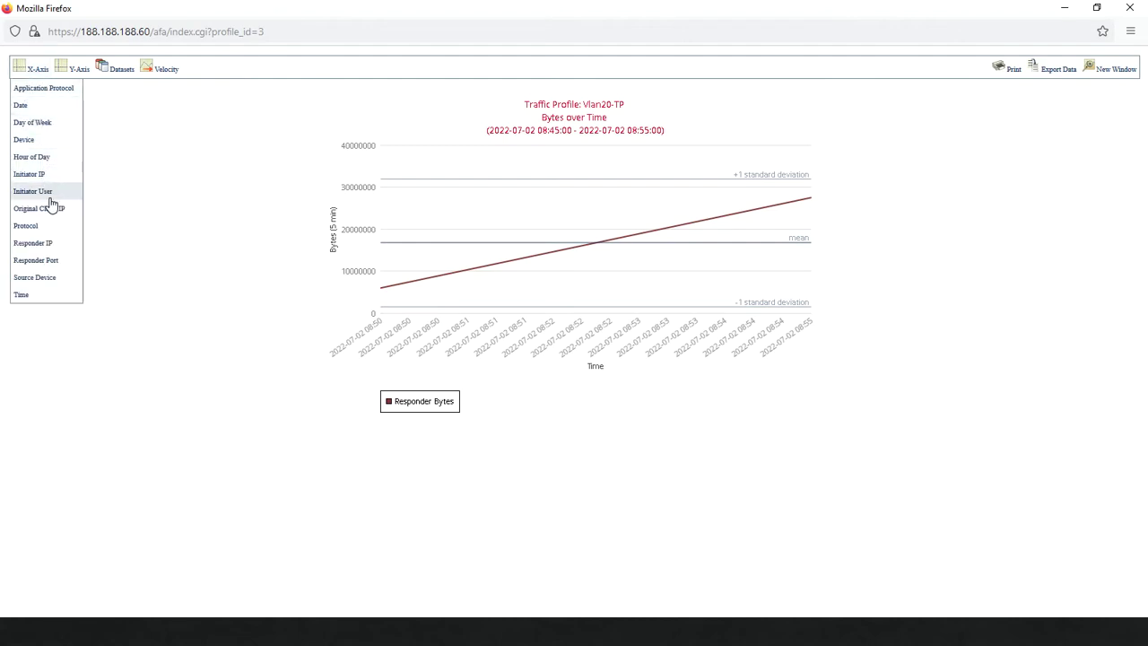
{"action": "mouse_move", "coordinate": [115, 72]}
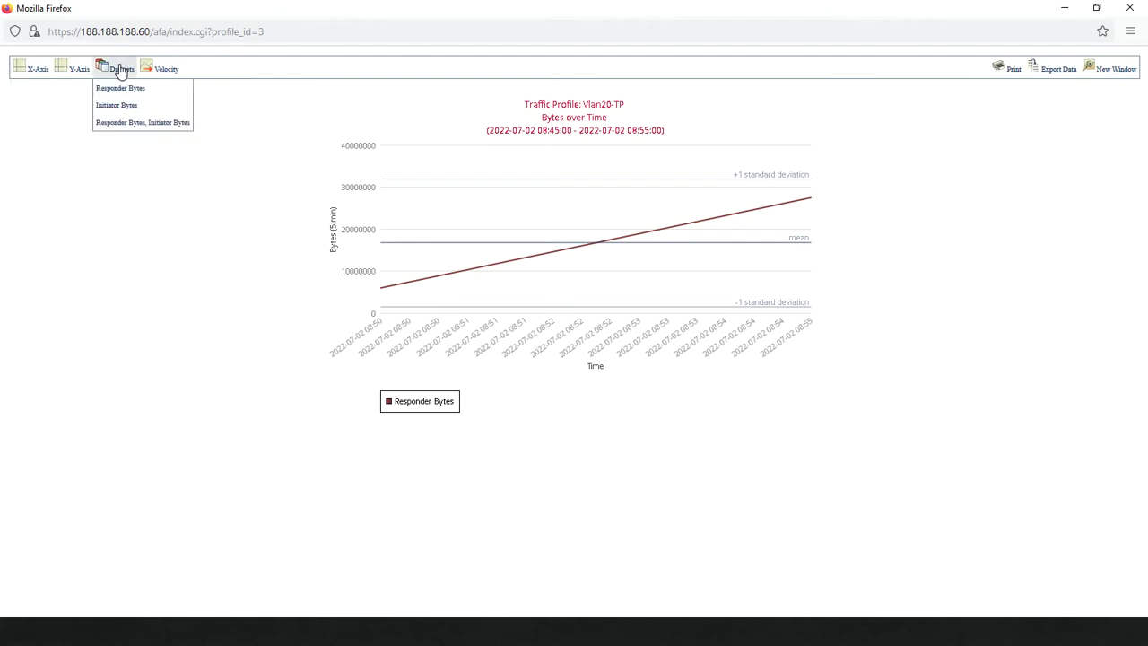
{"action": "mouse_move", "coordinate": [159, 72]}
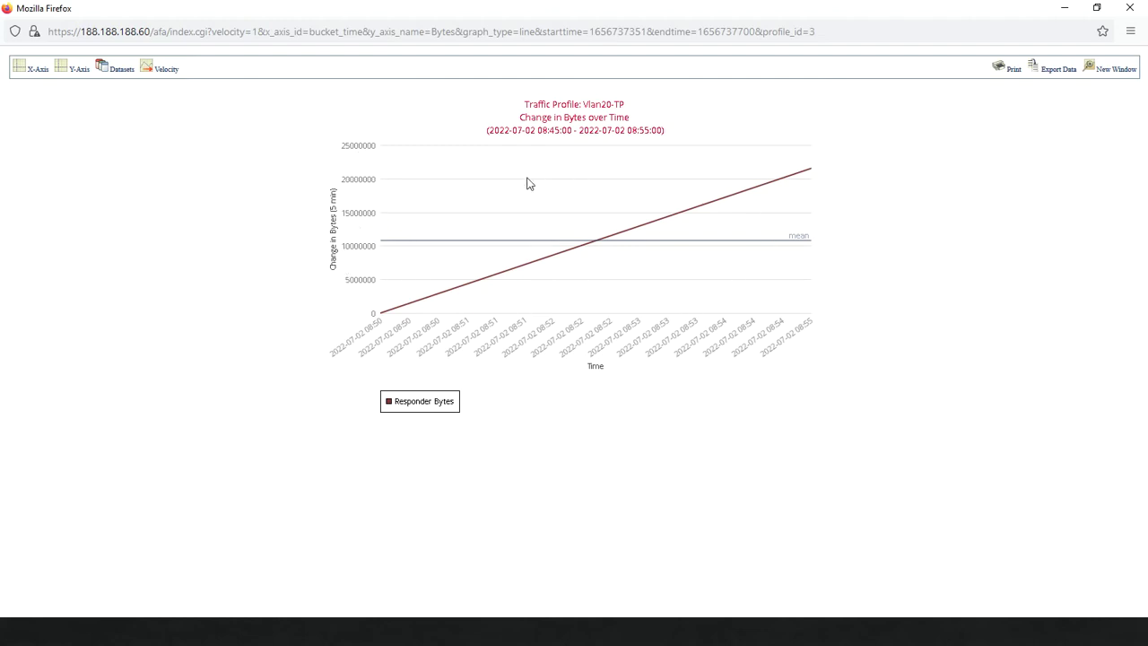
{"action": "left_click", "coordinate": [163, 68]}
{"action": "left_click", "coordinate": [1129, 8]}
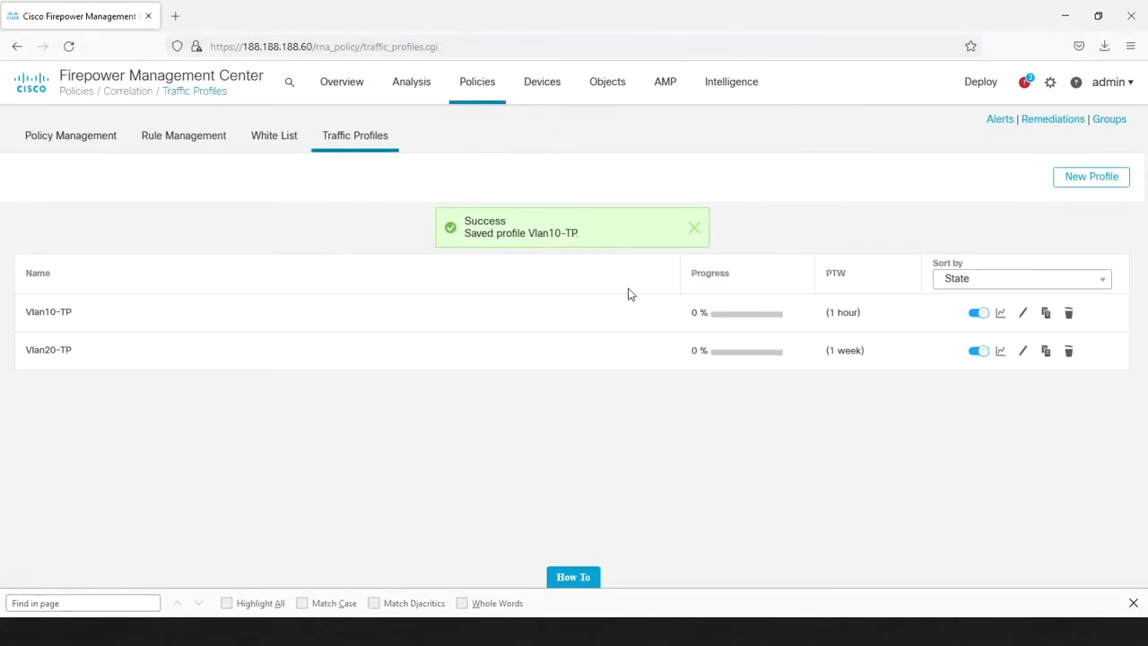
{"action": "left_click", "coordinate": [698, 231]}
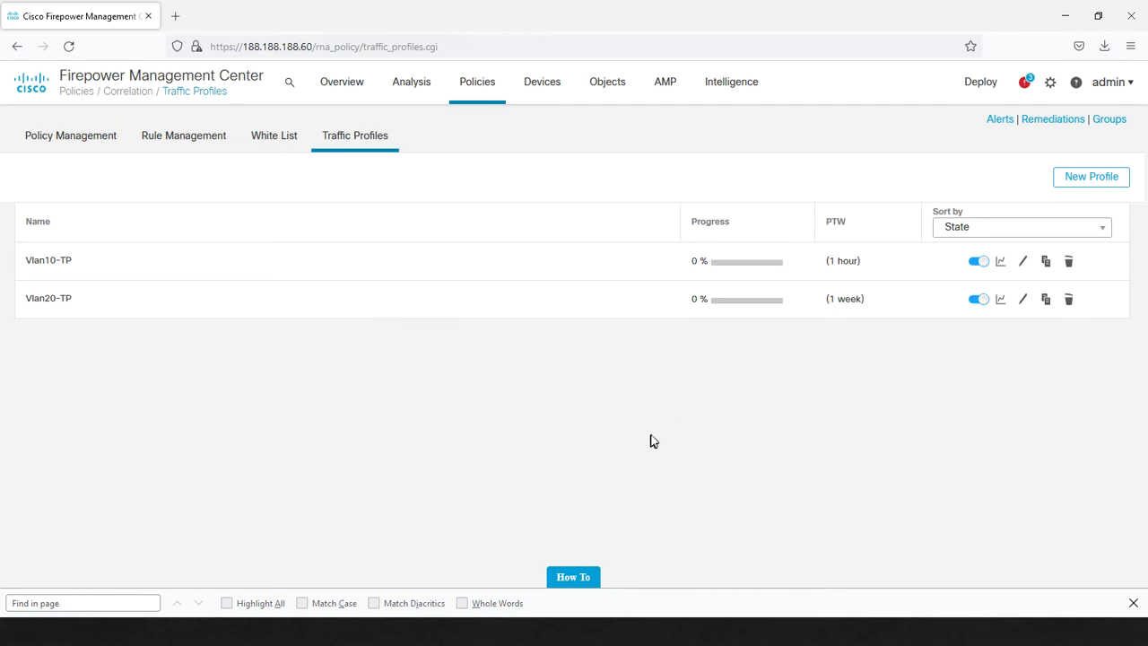
- Create another traffic profile and name it Track-HTTP-P
{"action": "left_click", "coordinate": [1086, 177]}
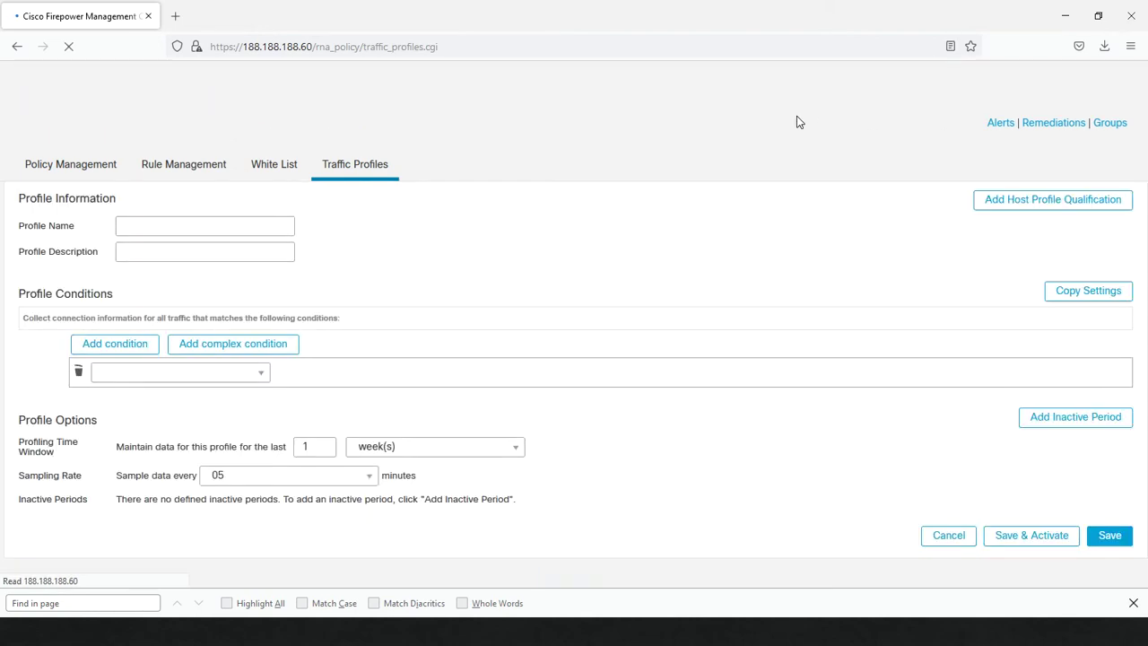
{"action": "left_click", "coordinate": [219, 234]}
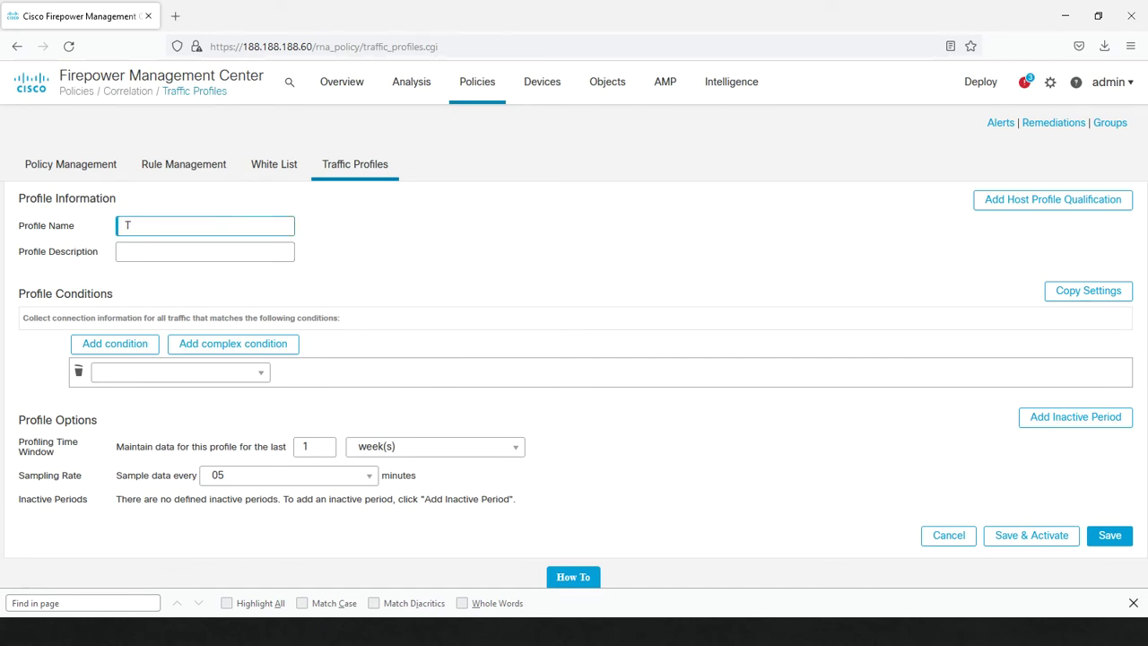
{"action": "type", "text": "Track-HTTP-P"}
- Set the profile condition so that the application protocol is HTTP
{"action": "left_click", "coordinate": [186, 373]}
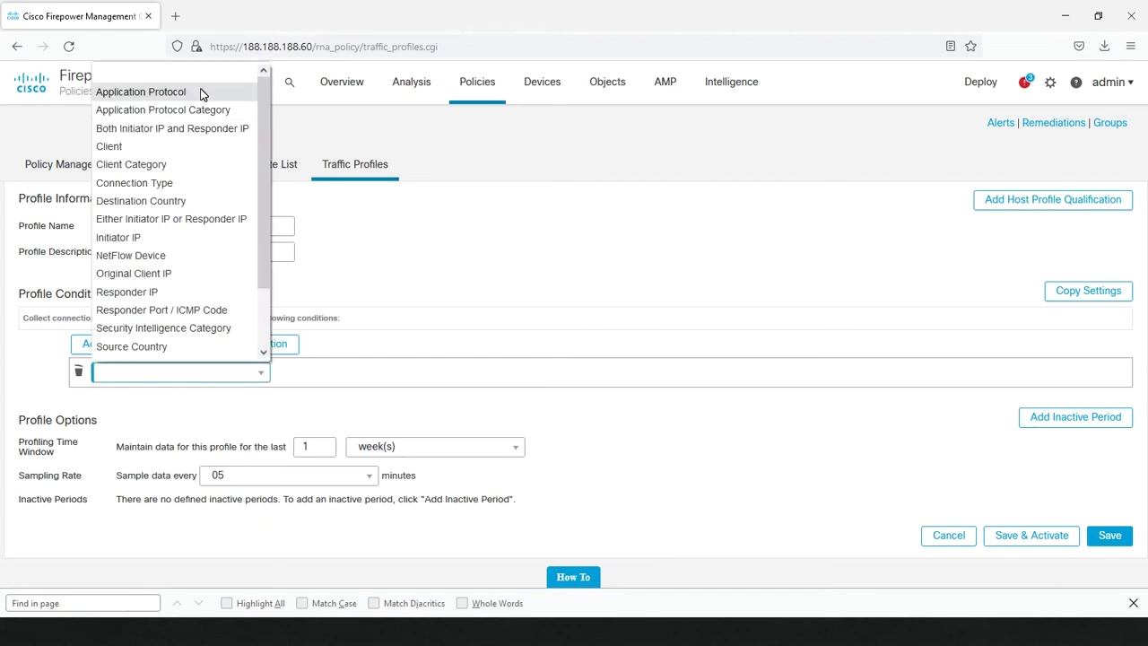
{"action": "left_click", "coordinate": [201, 93]}
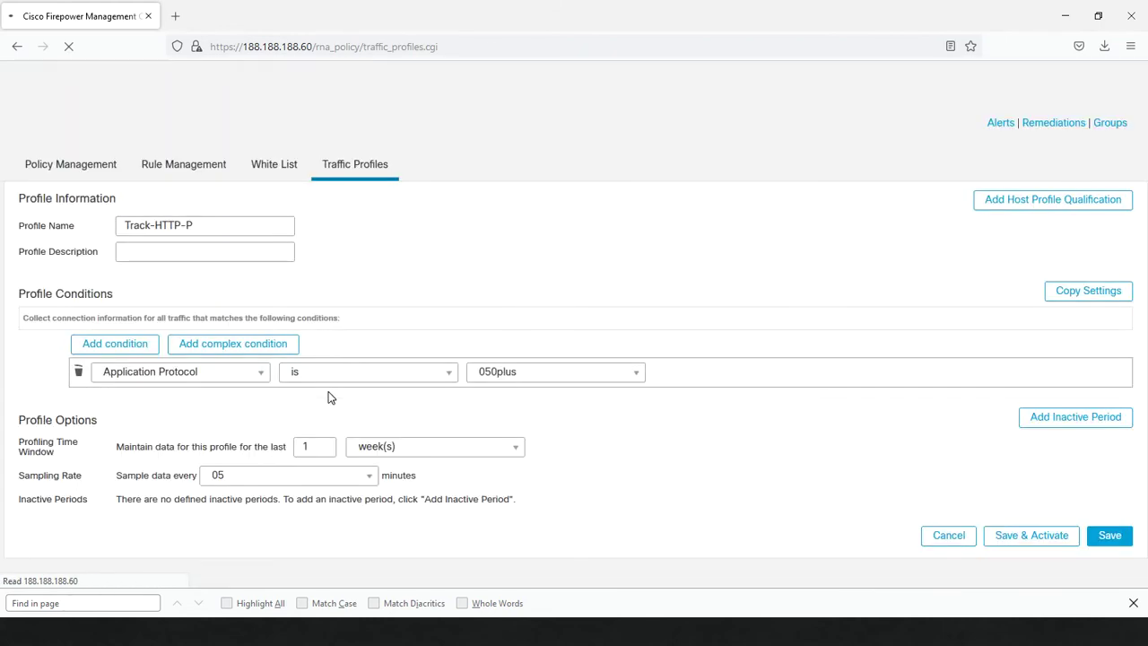
{"action": "left_click", "coordinate": [569, 379]}
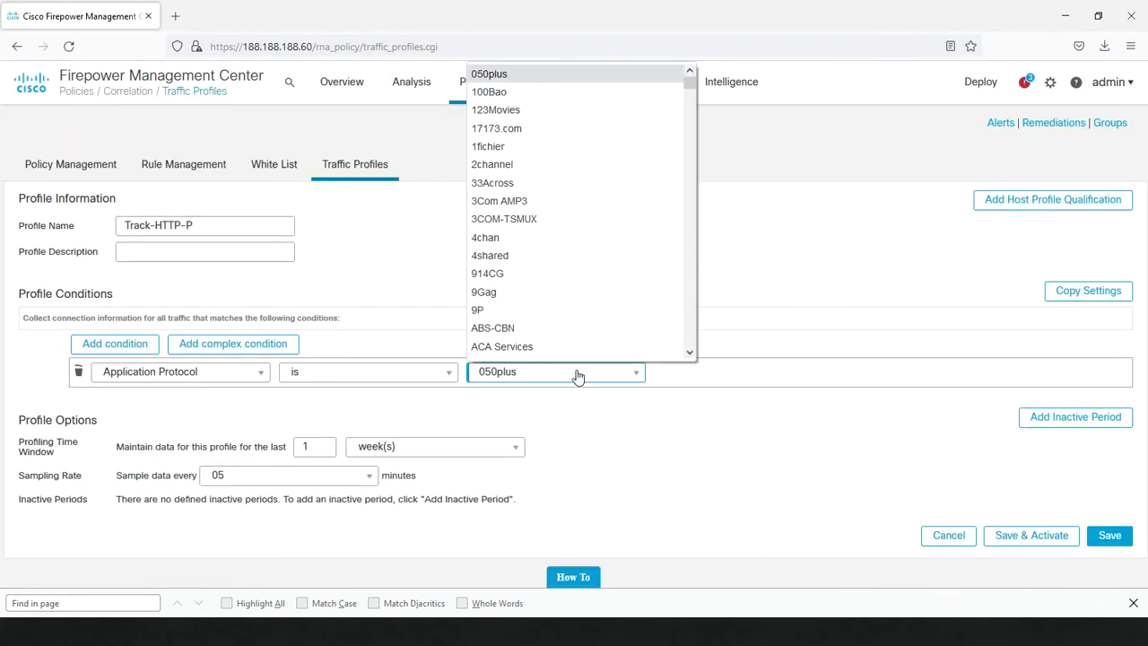
{"action": "left_click", "coordinate": [701, 94]}
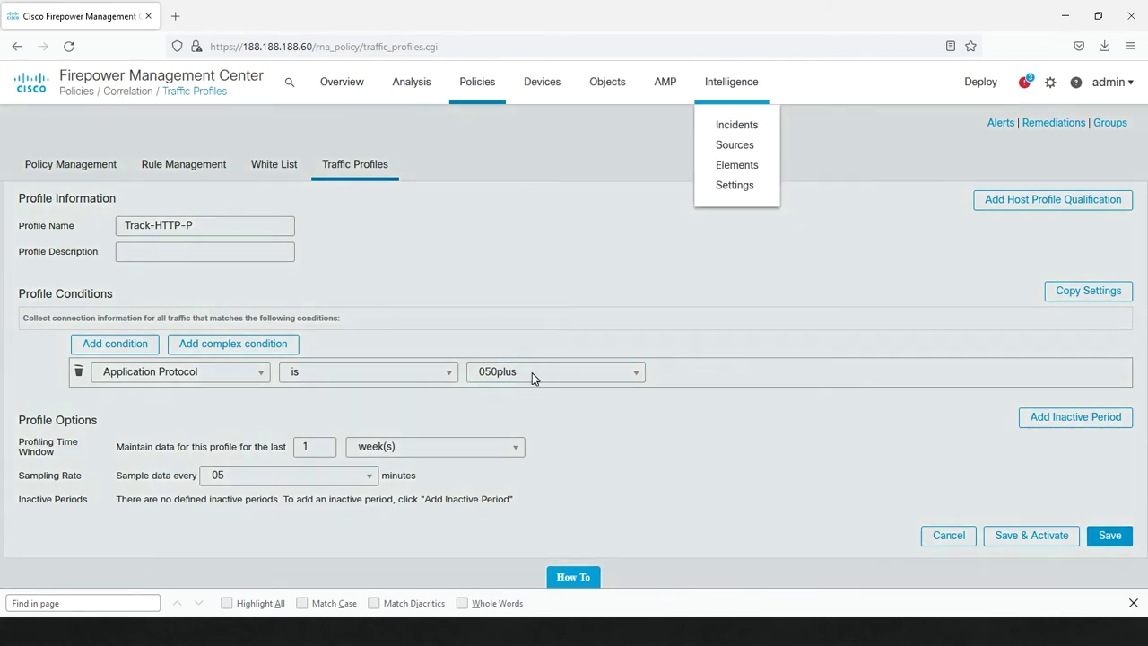
{"action": "left_click", "coordinate": [534, 373]}
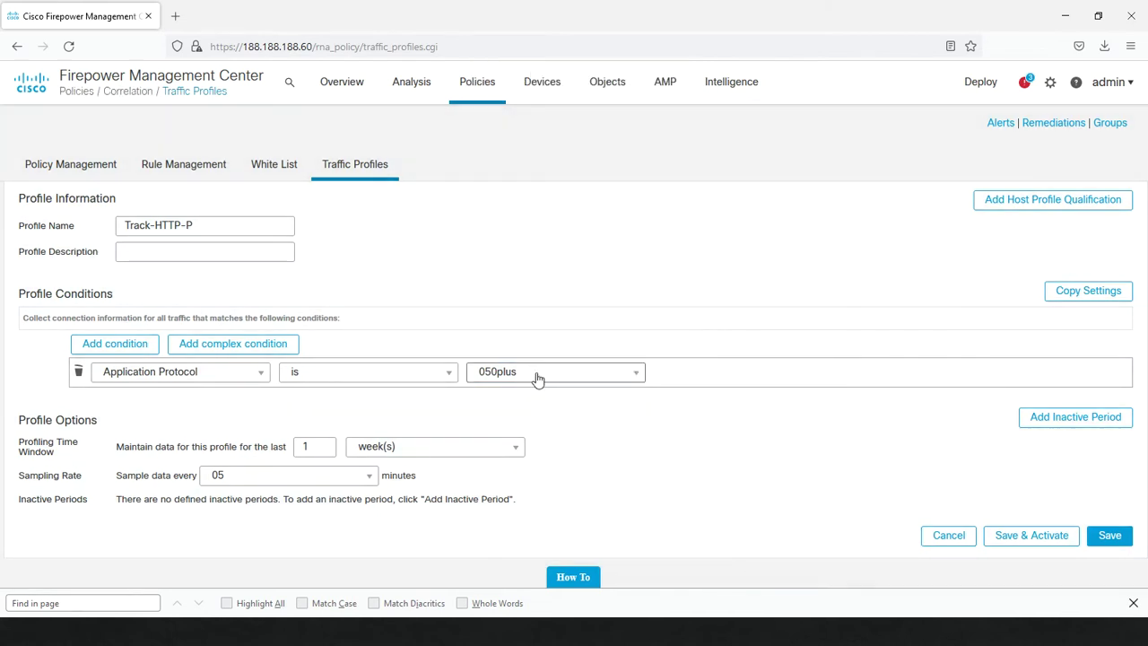
{"action": "left_click", "coordinate": [537, 376]}
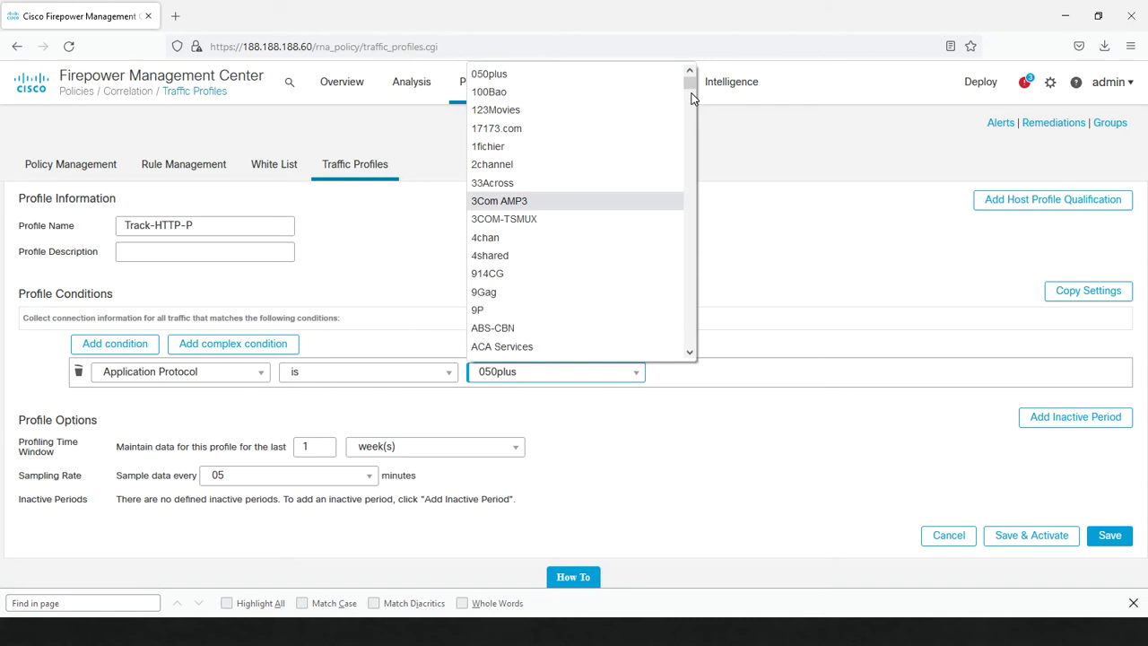
{"action": "left_click_drag", "start_coordinate": [691, 88], "coordinate": [691, 118]}
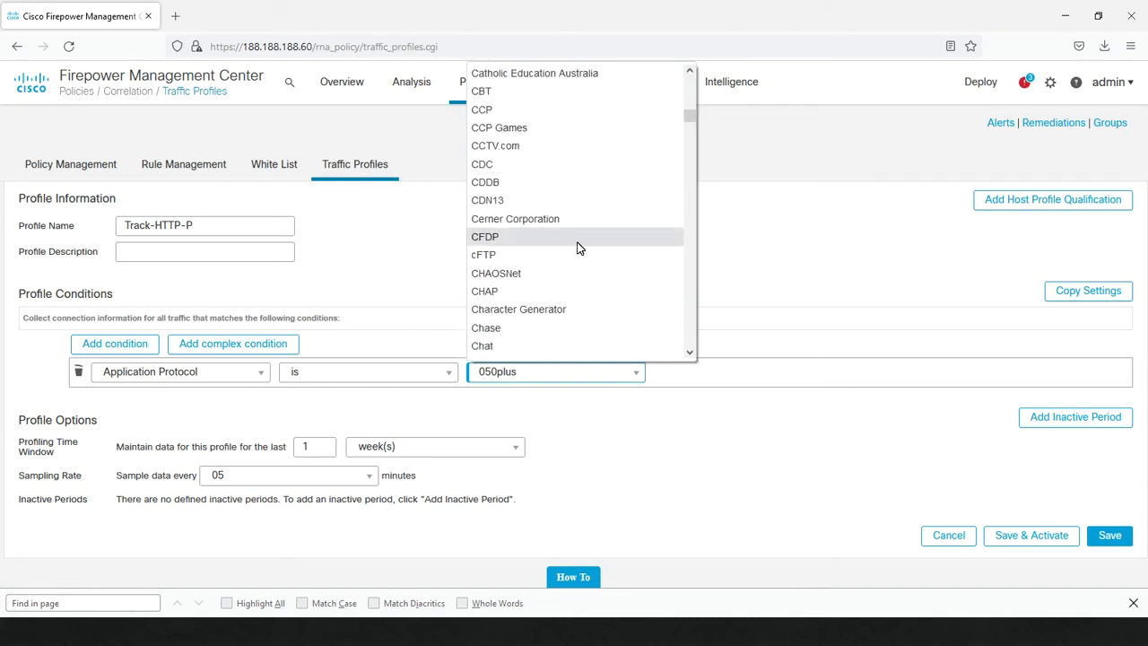
{"action": "type", "text": "HTTP"}
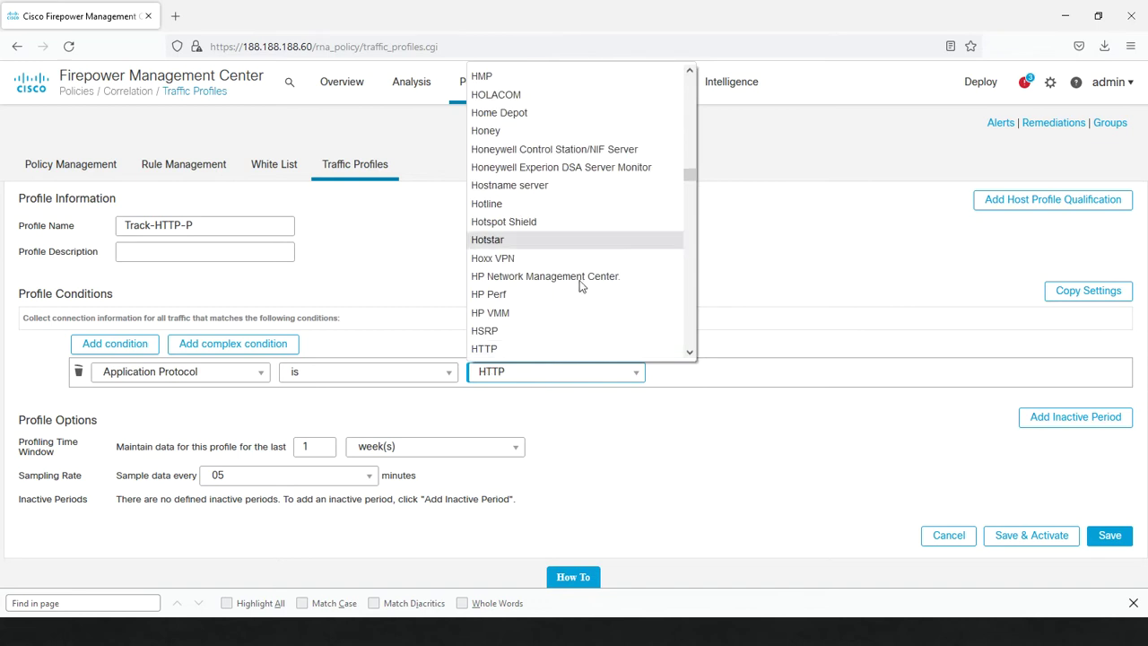
{"action": "left_click", "coordinate": [689, 354]}
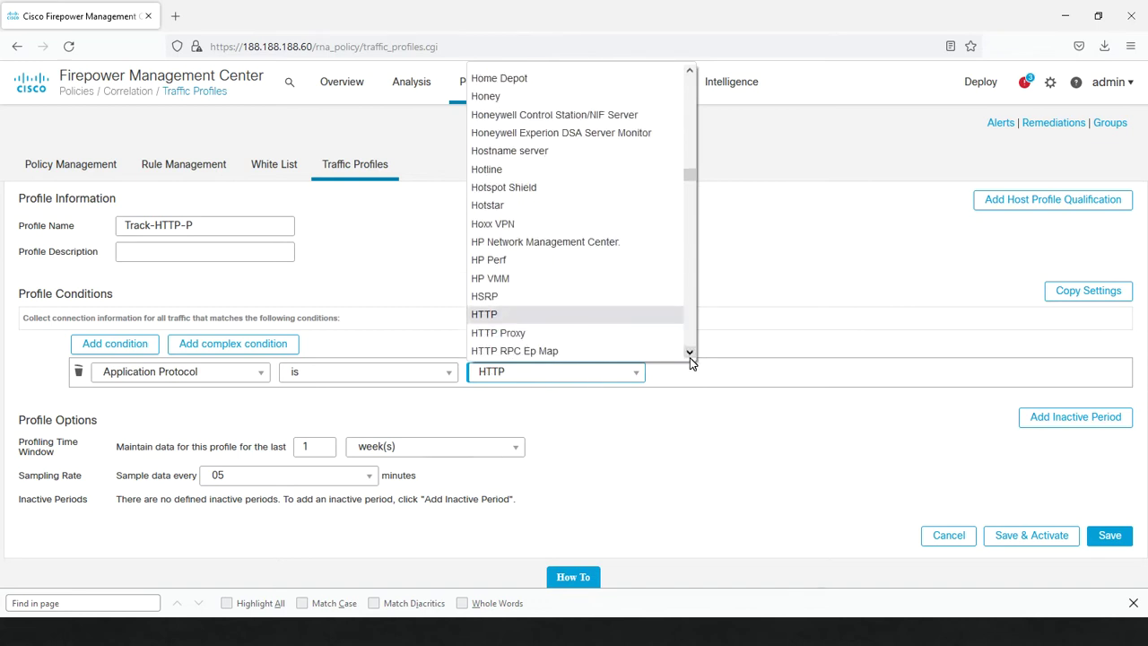
{"action": "left_click", "coordinate": [690, 353]}
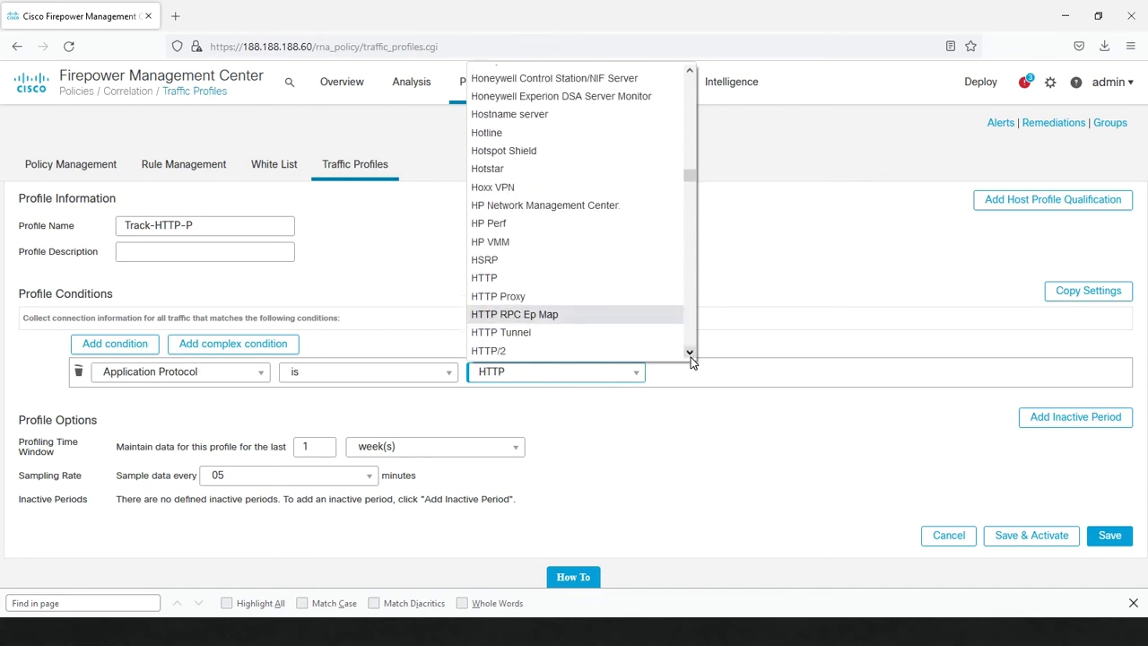
{"action": "left_click", "coordinate": [689, 353]}
{"action": "left_click", "coordinate": [690, 354]}
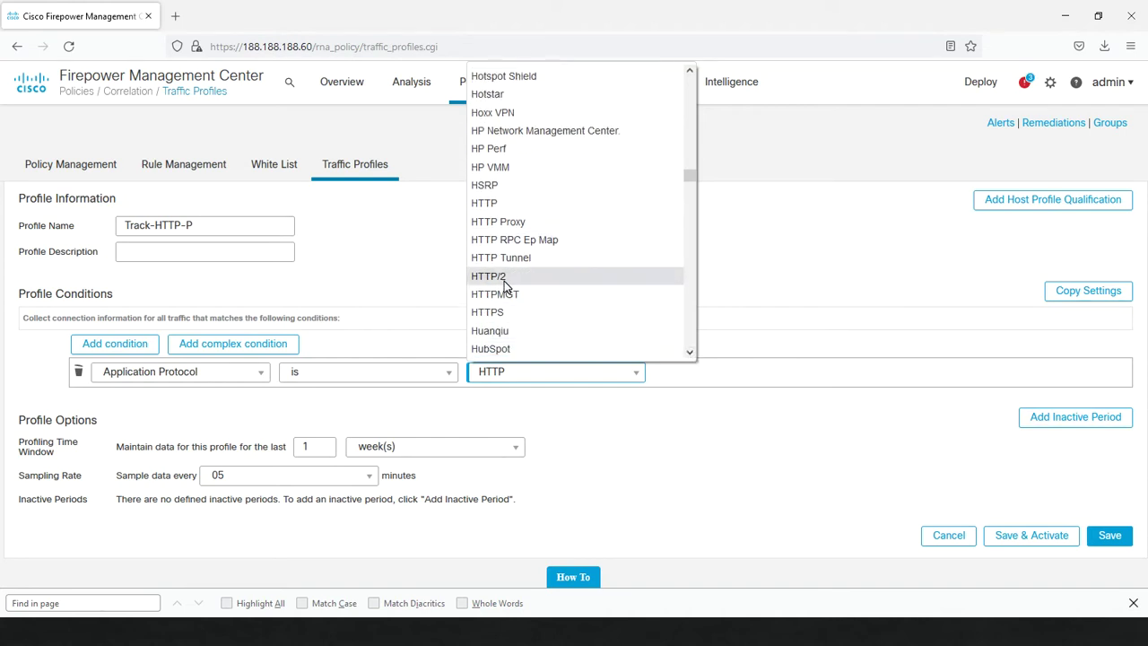
{"action": "left_click", "coordinate": [503, 212]}
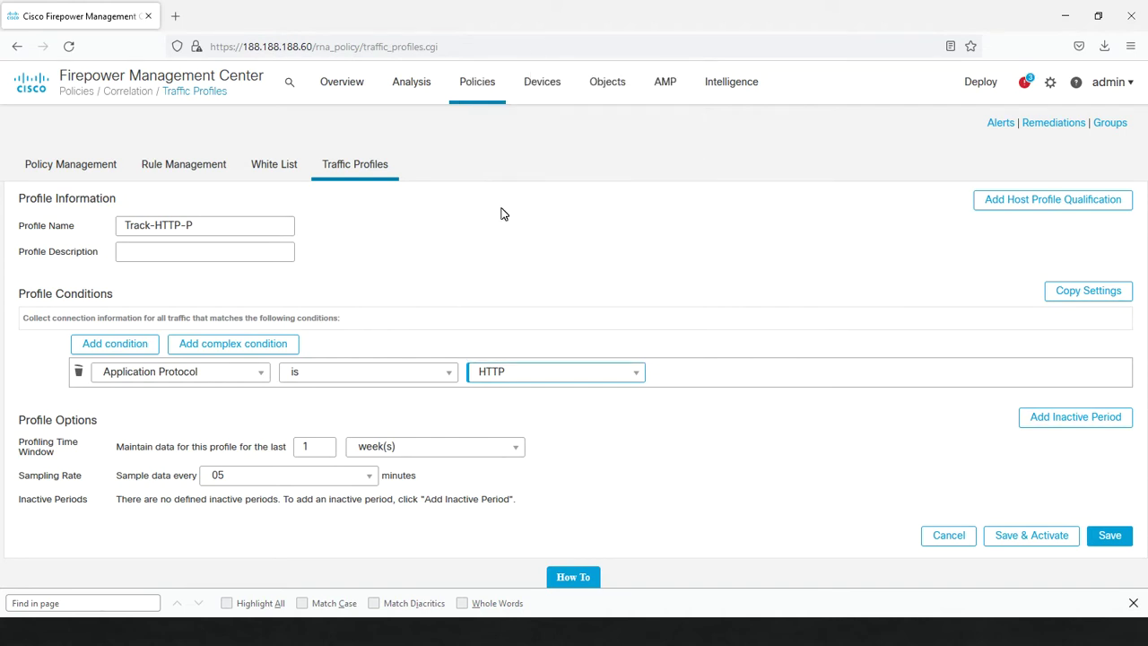
- Set the Track-HTTP-P profiling time window to 1 hour, and save and activate the profile
{"action": "left_click", "coordinate": [471, 456]}
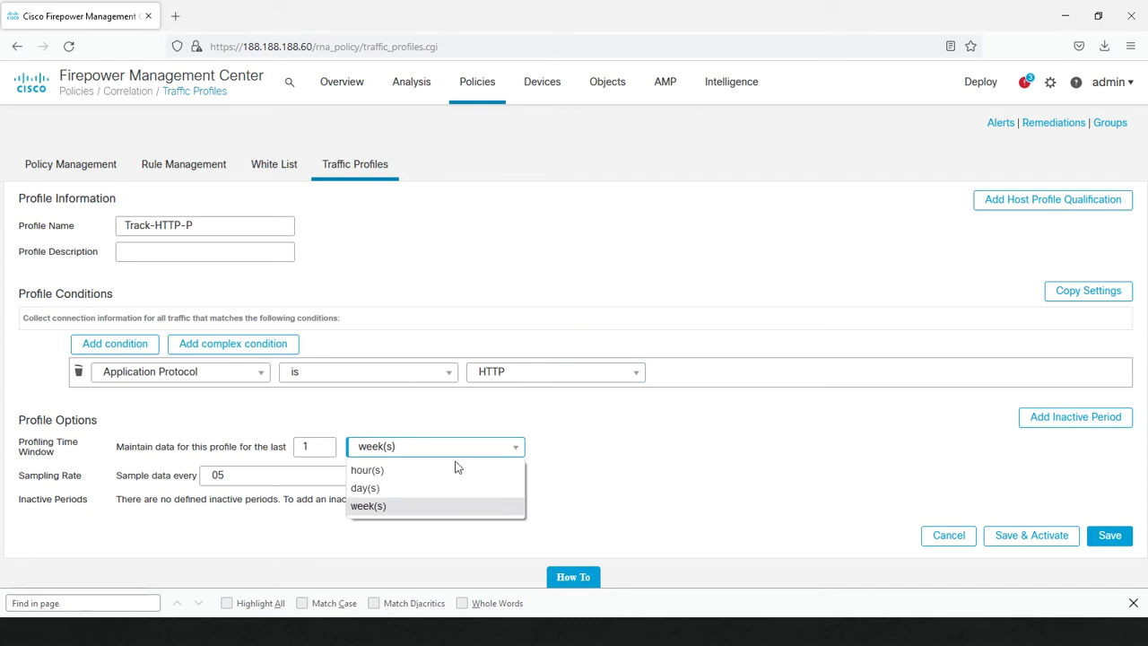
{"action": "left_click", "coordinate": [436, 476]}
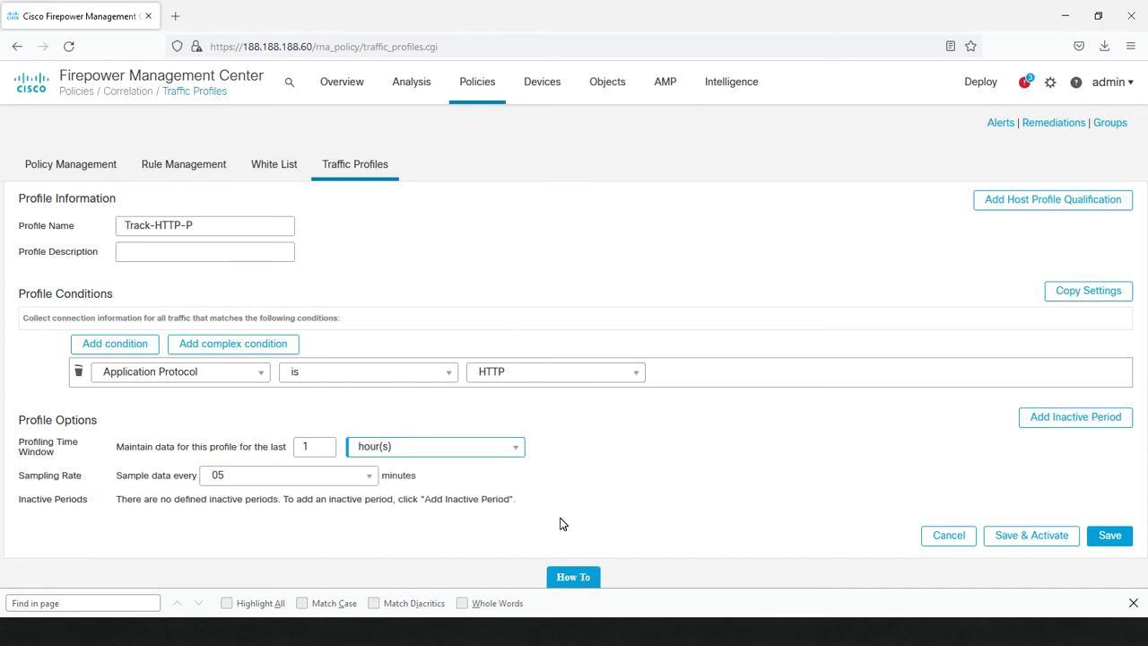
{"action": "left_click", "coordinate": [1007, 538]}
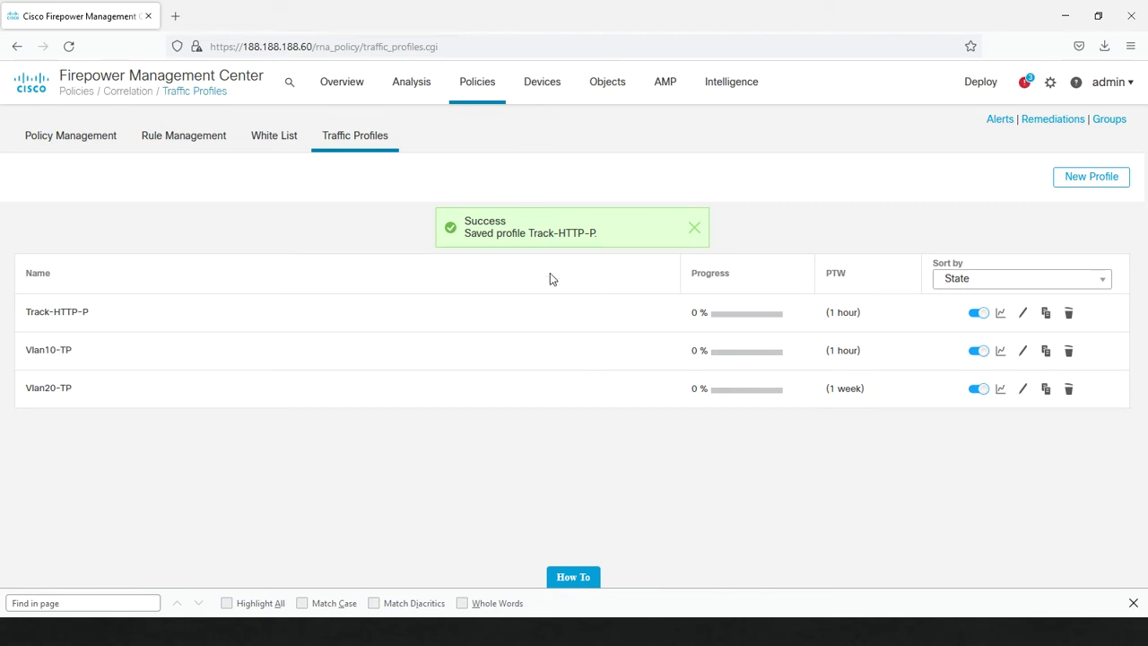
- Create a new correlation rule and name it VLAN20-TP-Rule
{"action": "left_click", "coordinate": [178, 143]}
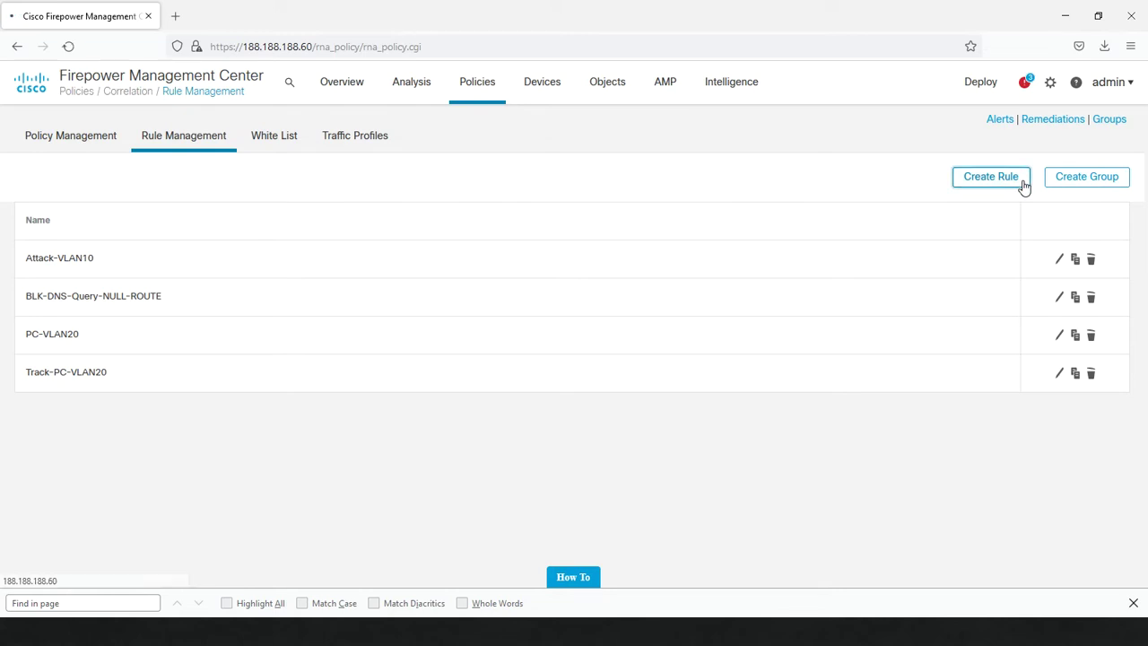
{"action": "left_click", "coordinate": [1022, 181]}
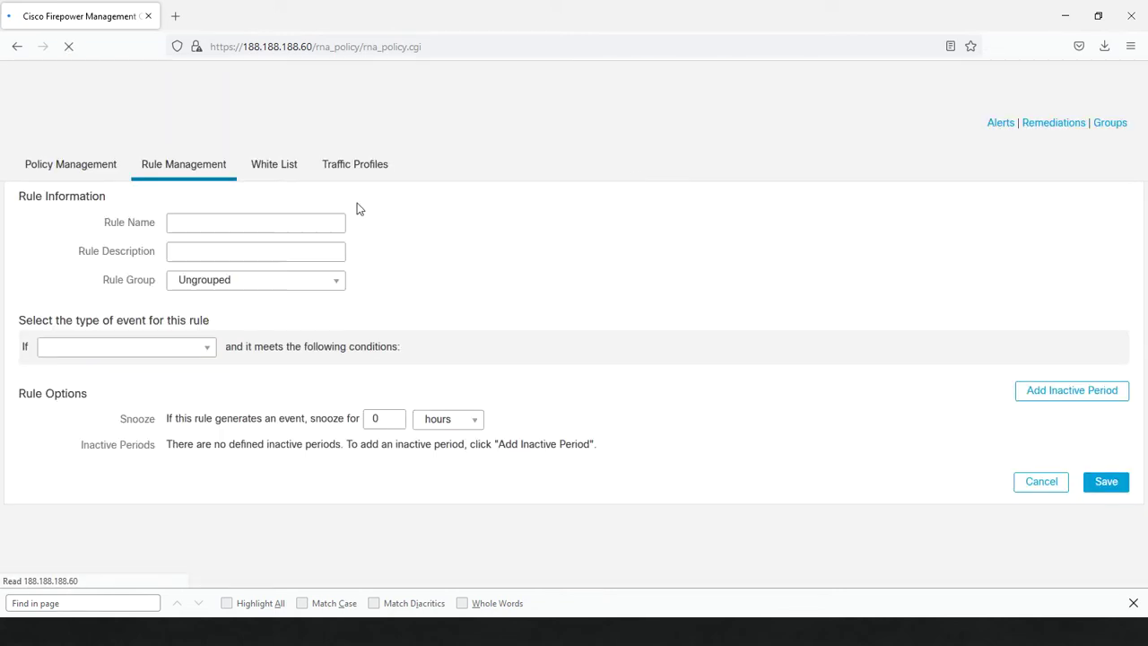
{"action": "left_click", "coordinate": [244, 225]}
{"action": "type", "text": "V"}
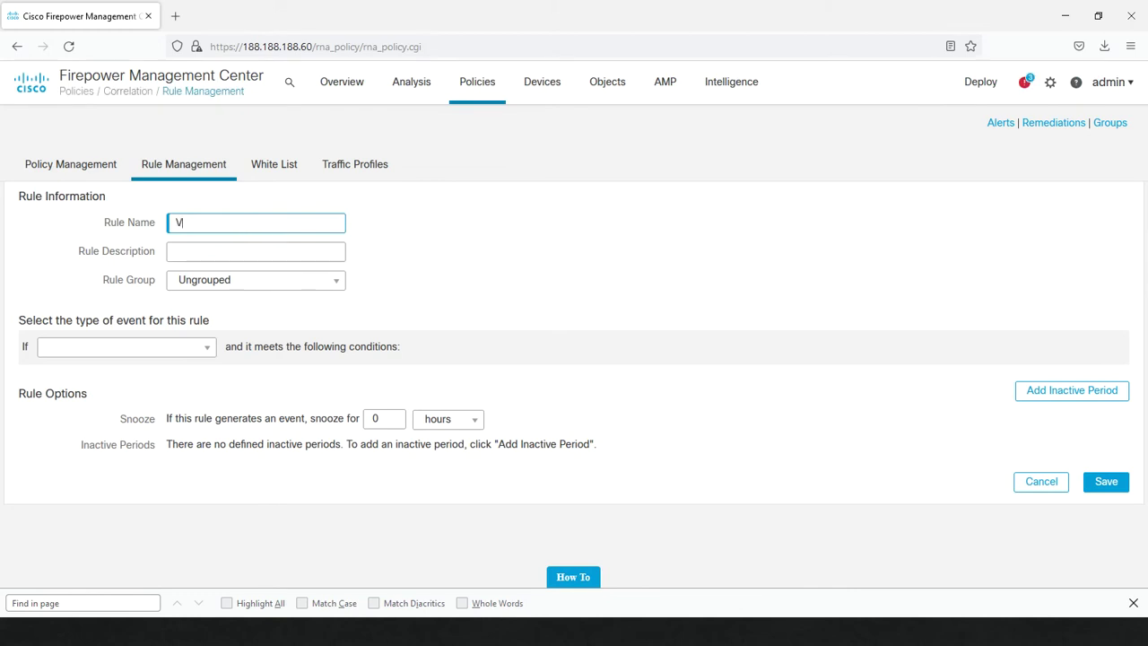
{"action": "type", "text": "LAN20"}
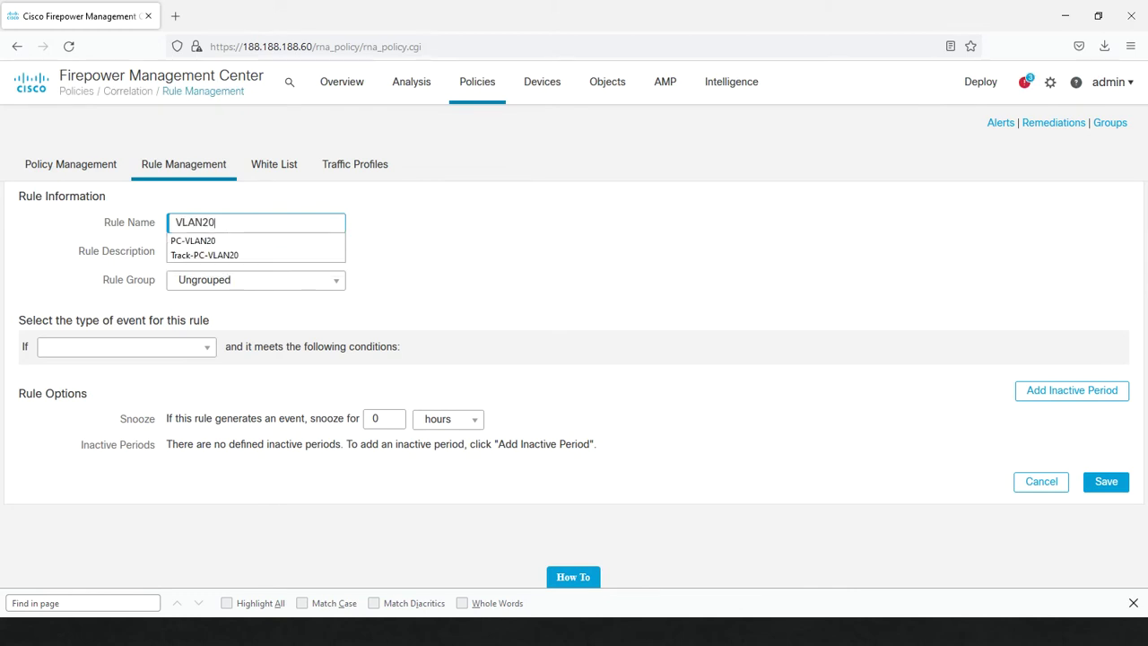
{"action": "type", "text": "-TP-Rule"}
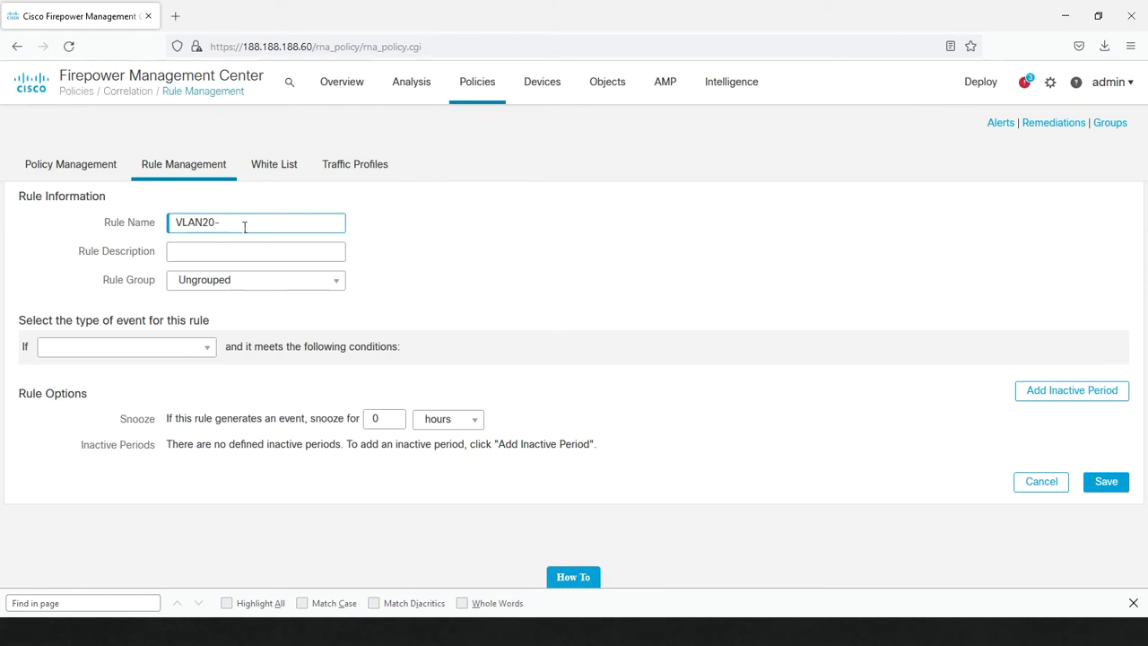
- Make the rule trigger when a traffic profile changes, with Vlan20-TP as the profile
{"action": "left_click", "coordinate": [191, 351]}
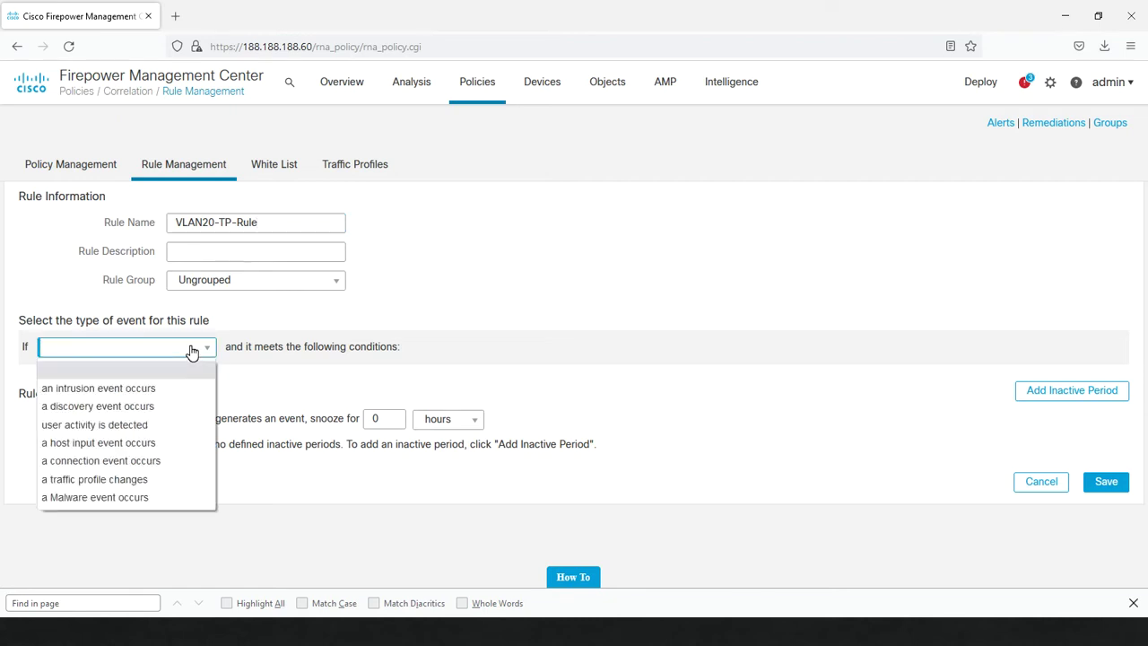
{"action": "left_click", "coordinate": [148, 481]}
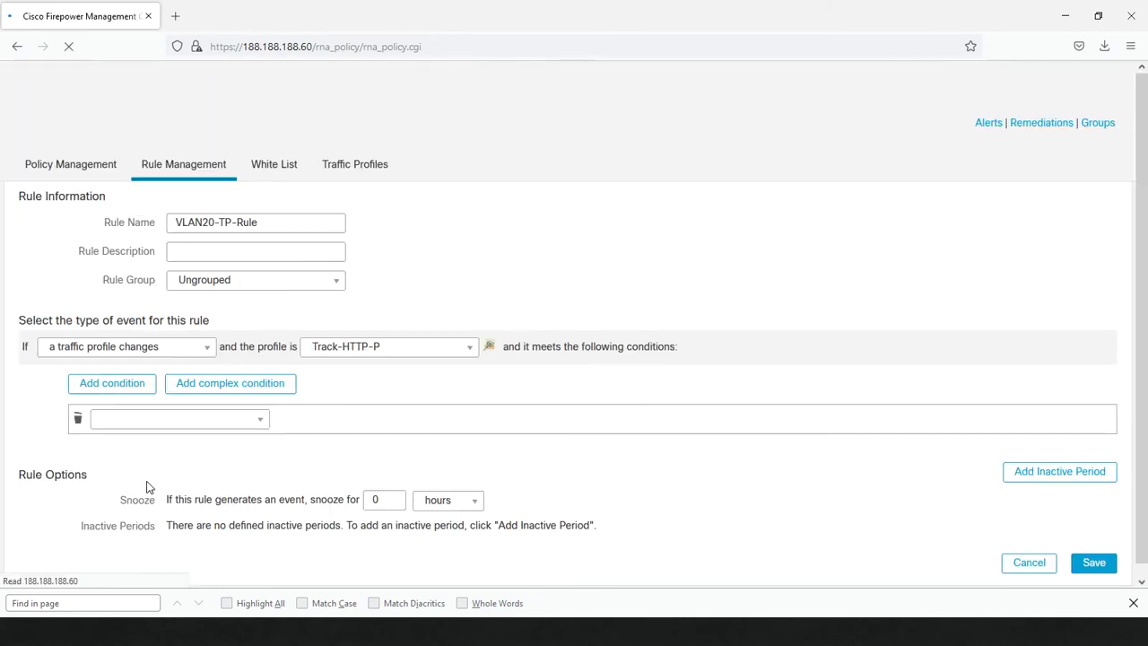
{"action": "left_click", "coordinate": [449, 348]}
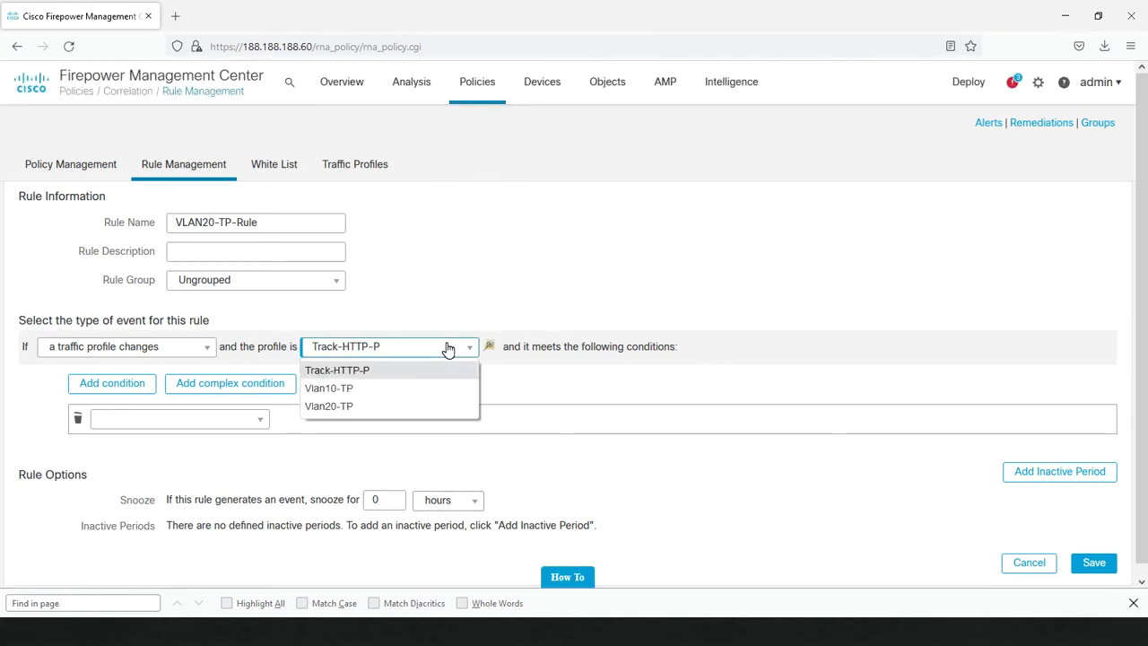
{"action": "left_click", "coordinate": [356, 410]}
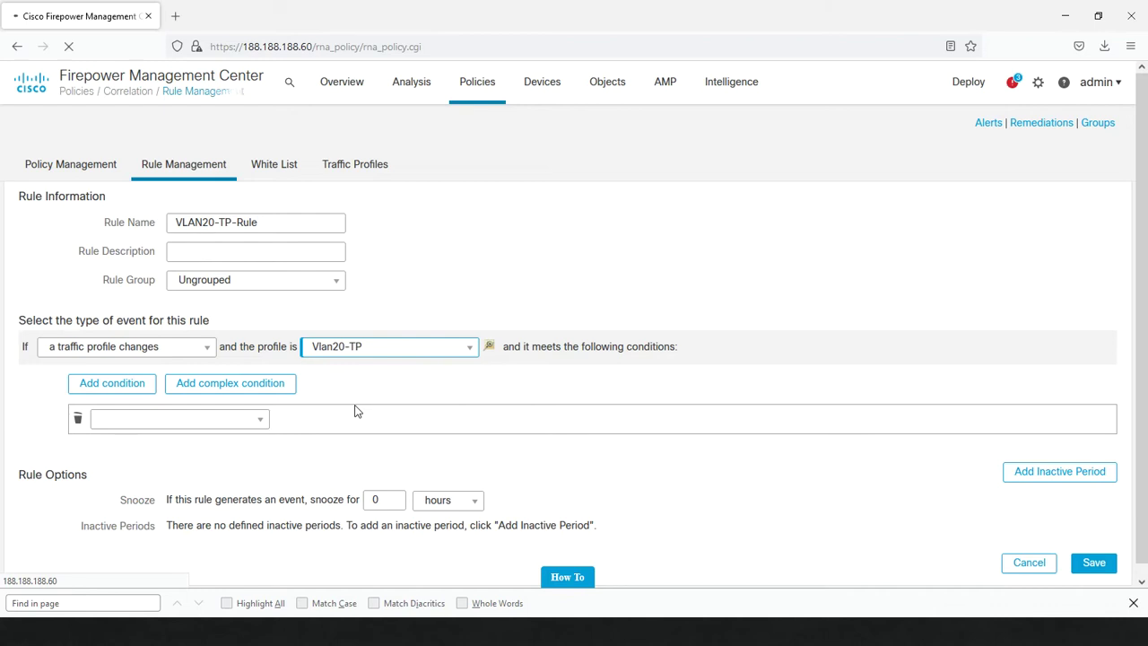
- Add the condition that responder bytes are greater than 2 standard deviations, and save the rule
{"action": "left_click", "coordinate": [197, 418]}
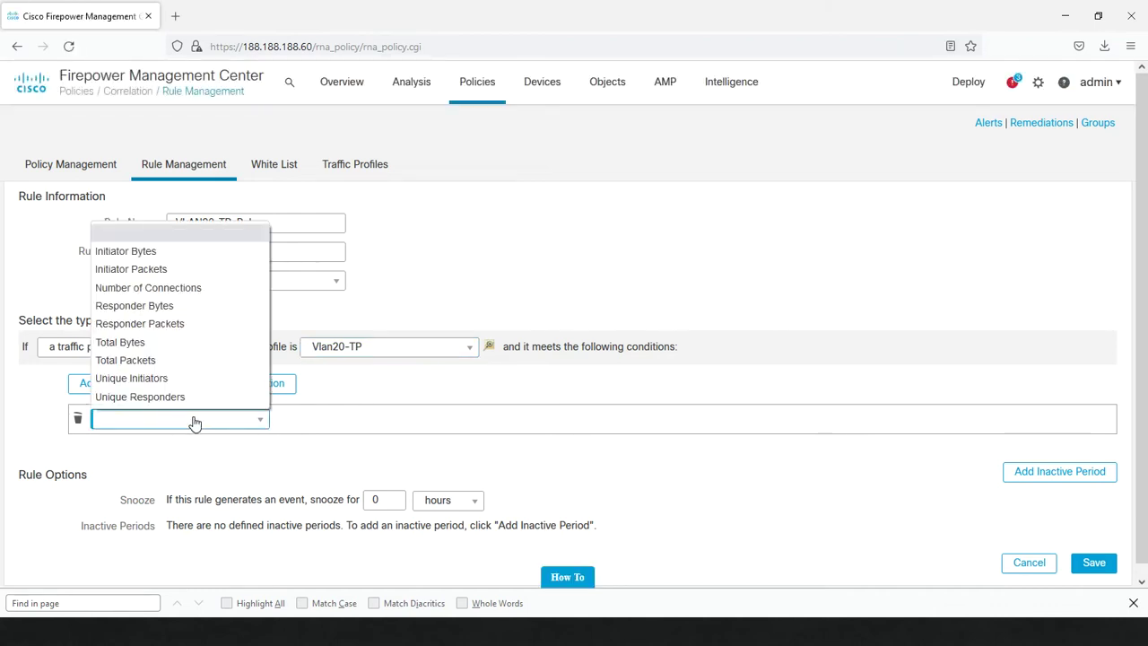
{"action": "left_click", "coordinate": [182, 311]}
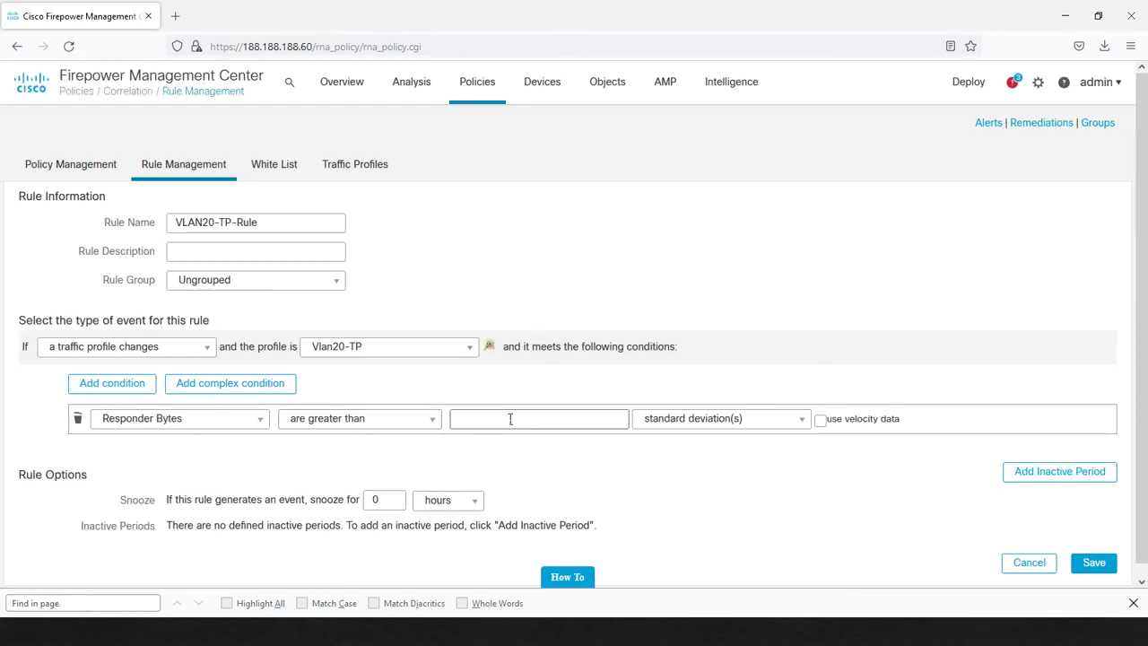
{"action": "left_click", "coordinate": [691, 428]}
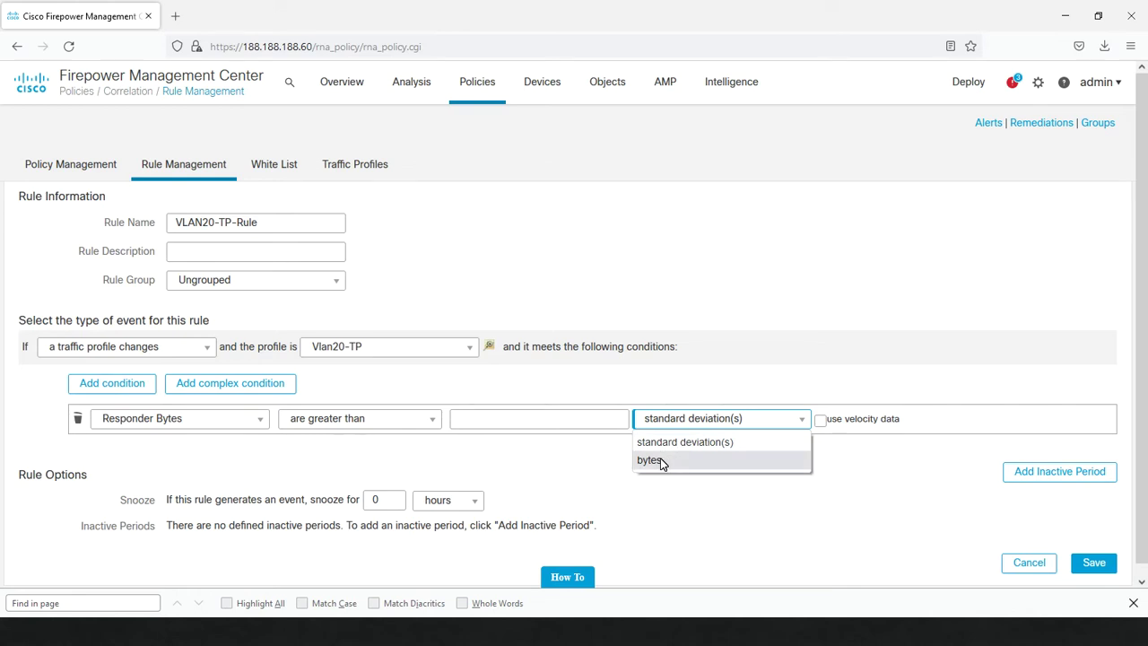
{"action": "left_click", "coordinate": [663, 445]}
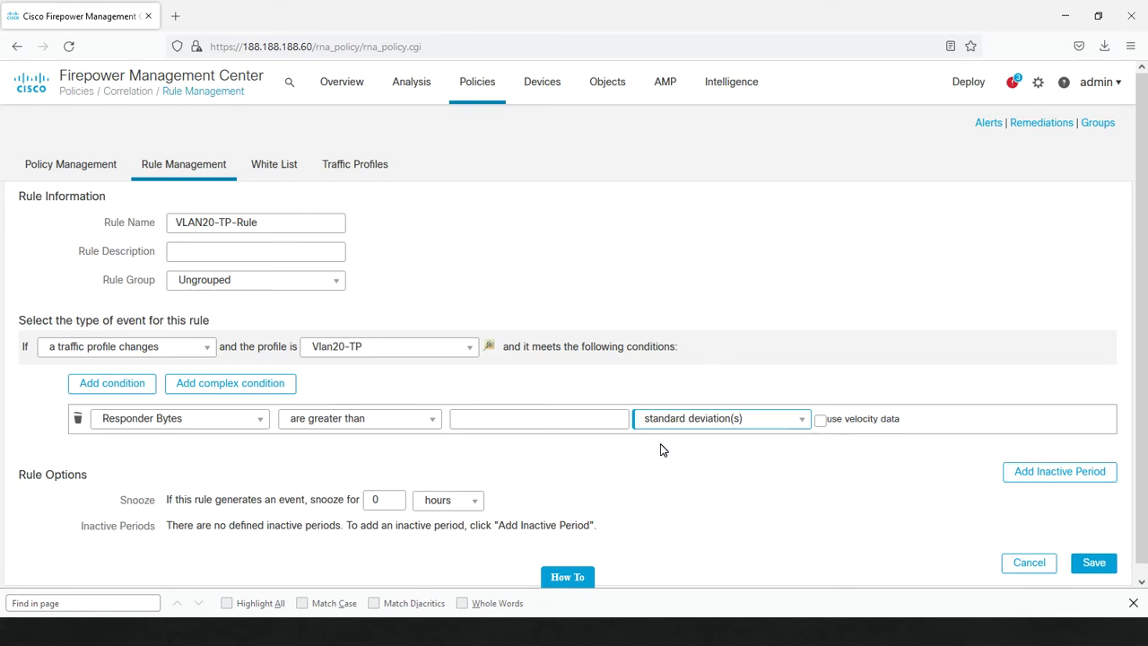
{"action": "left_click", "coordinate": [514, 428]}
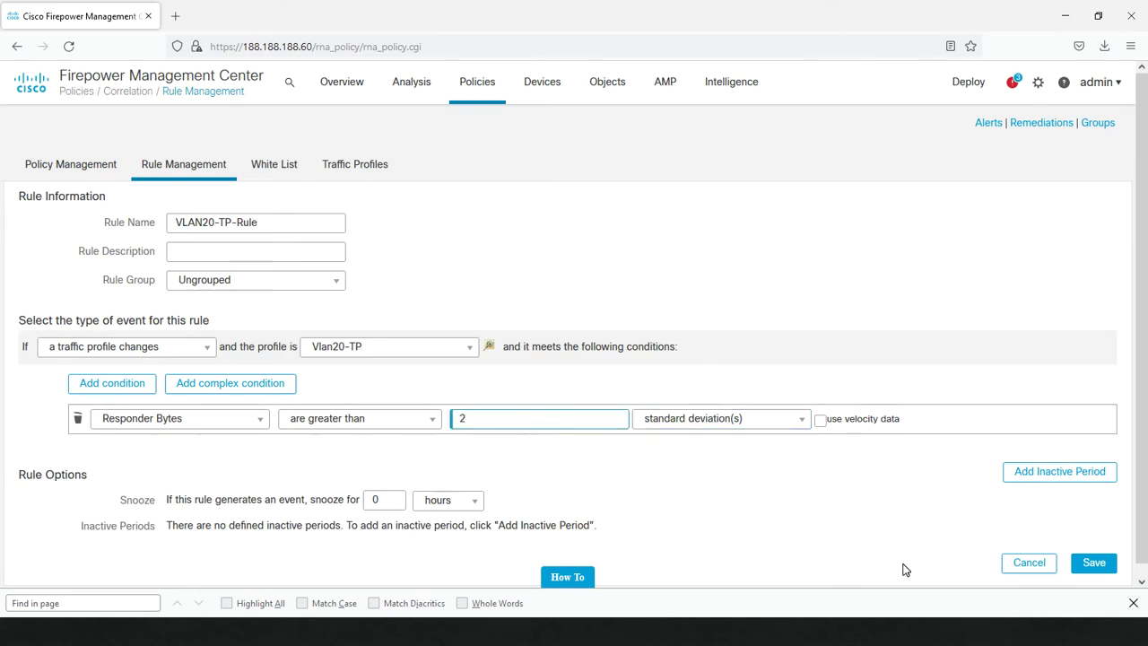
{"action": "left_click", "coordinate": [1090, 563]}
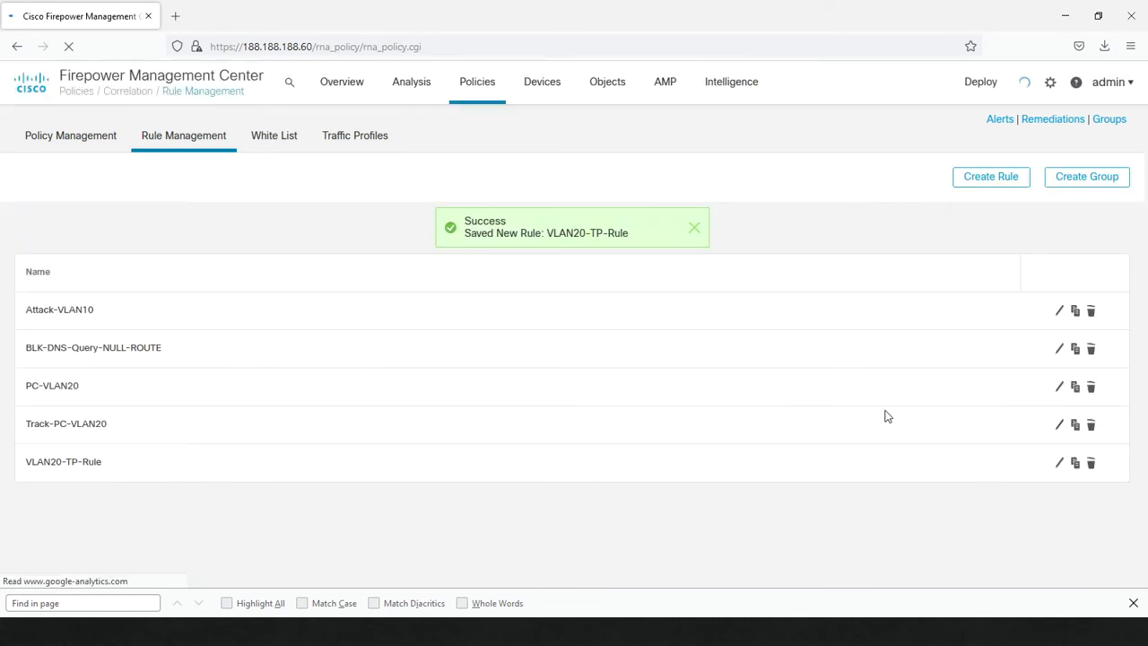
- Check the progress and time windows of the traffic profiles, and reload the profile list
{"action": "left_click", "coordinate": [355, 137]}
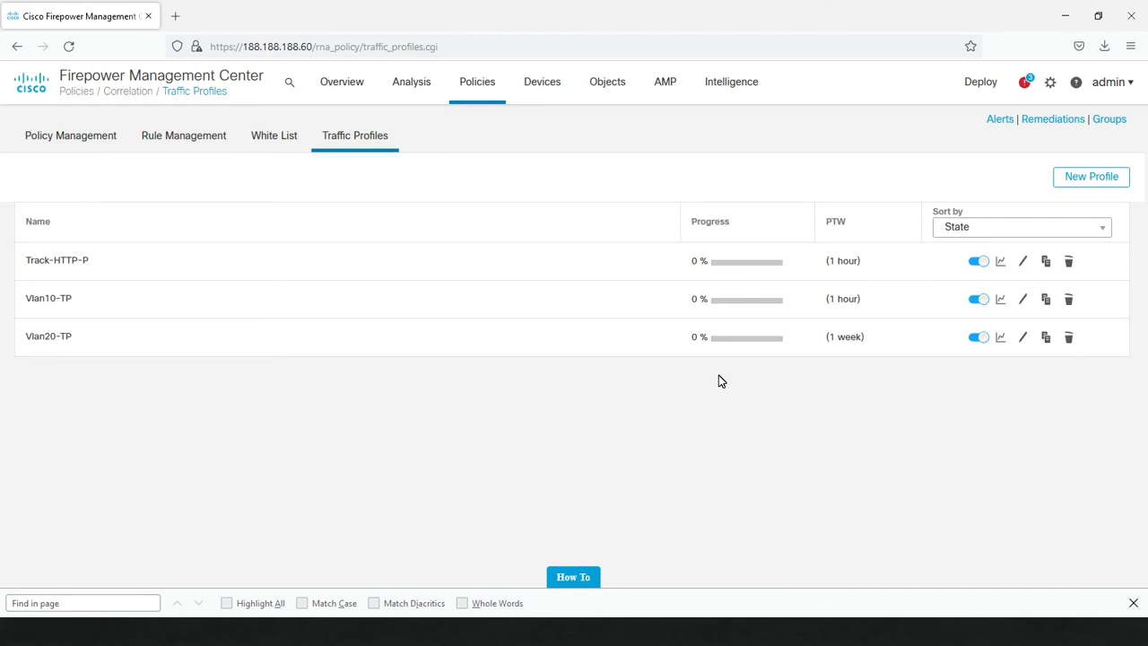
{"action": "double_click", "coordinate": [846, 339]}
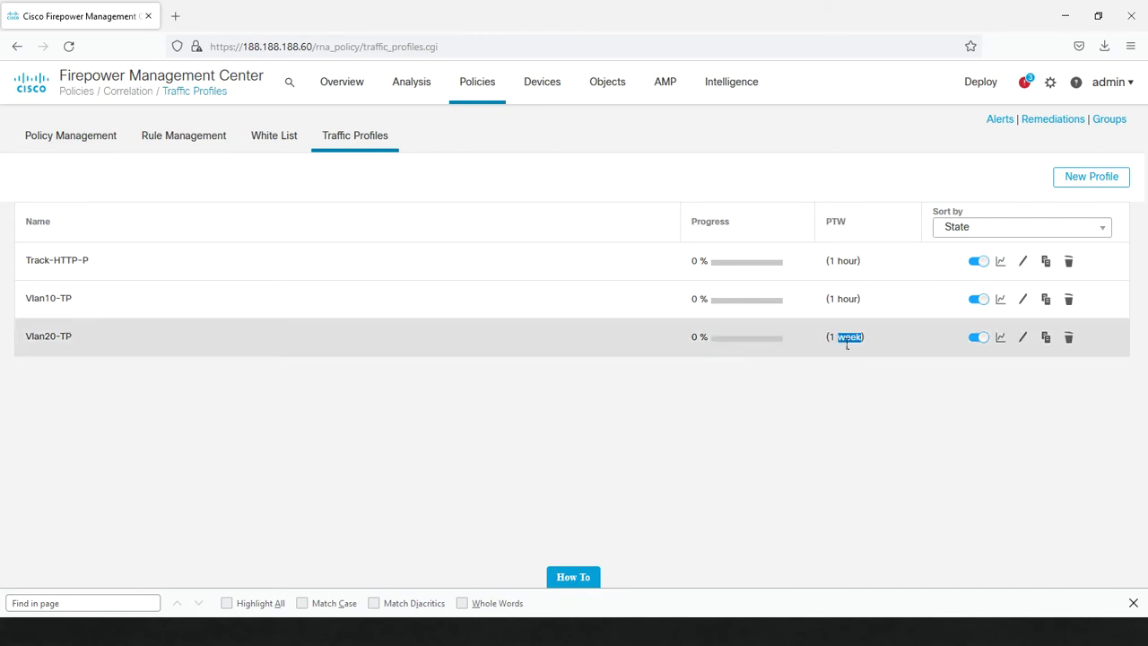
{"action": "left_click", "coordinate": [847, 341]}
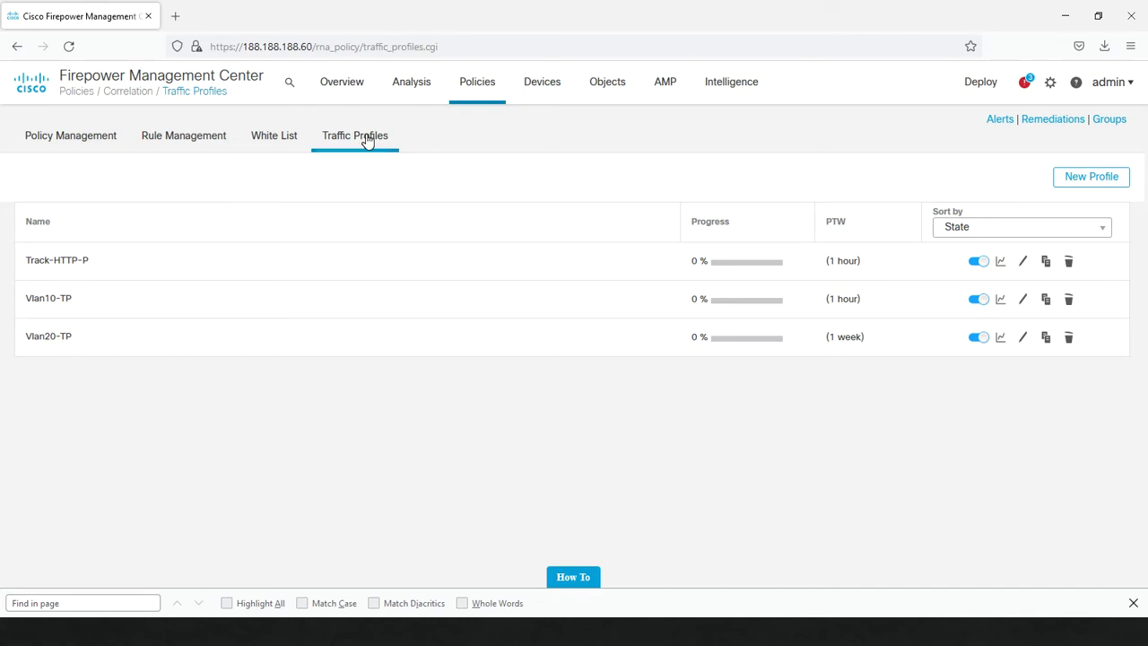
{"action": "left_click", "coordinate": [69, 47]}
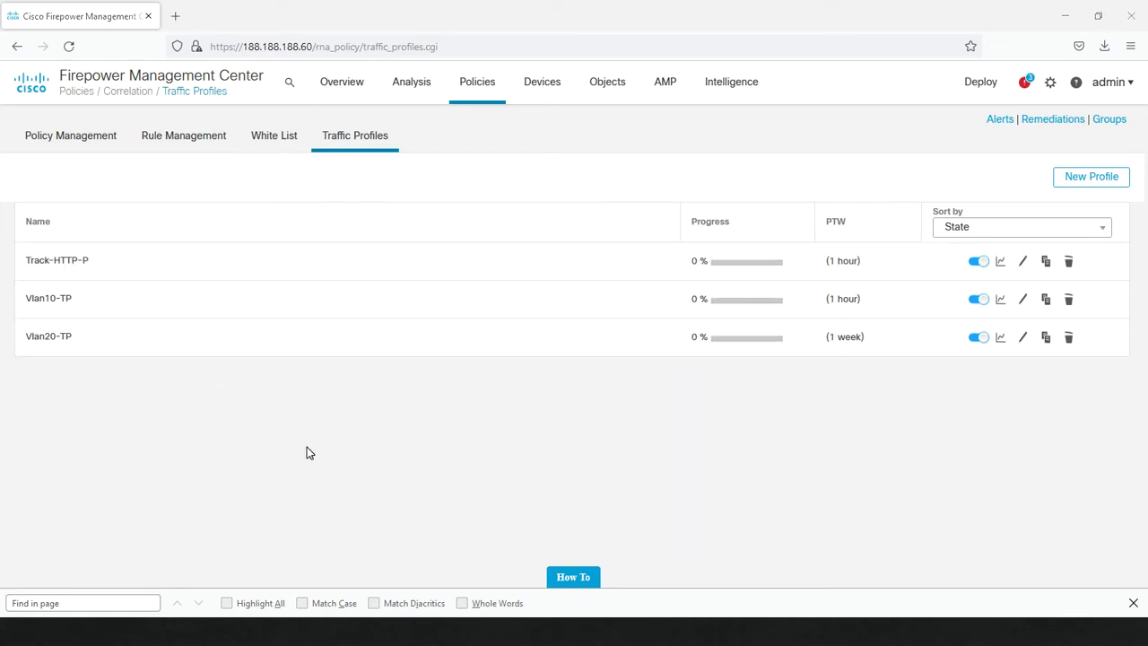
- Switch to the PNETLab topology window
{"action": "key", "text": "alt+Tab"}
{"action": "key", "text": "alt+Tab"}
{"action": "key", "text": "alt+Tab"}
{"action": "key", "text": "alt+Tab"}
{"action": "key", "text": "alt+Tab"}
{"action": "key", "text": "alt+Tab"}
{"action": "key", "text": "alt+Tab"}
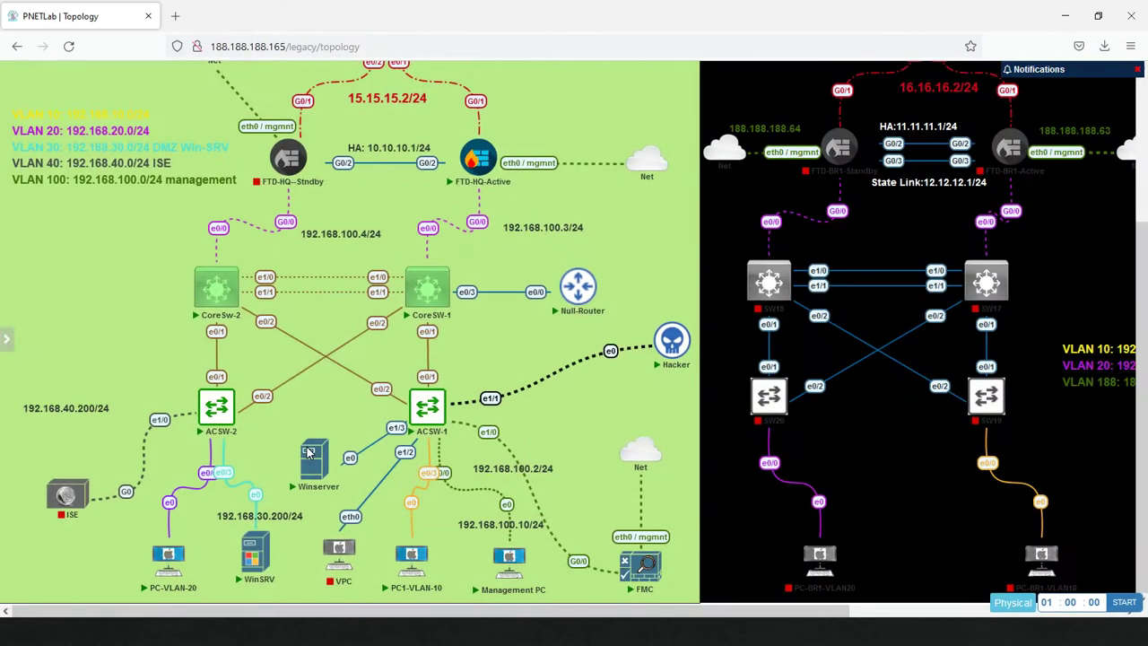
- Open the Hacker node's console from the topology and unlock the Kali desktop with the root account password
{"action": "left_click", "coordinate": [679, 354]}
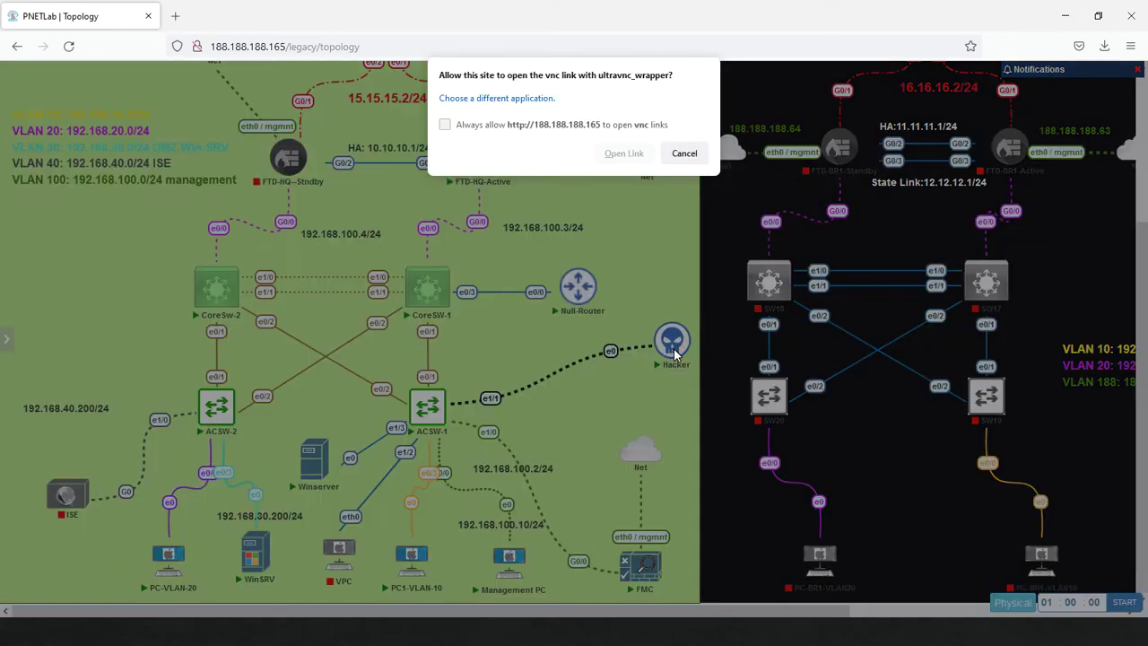
{"action": "left_click", "coordinate": [625, 156]}
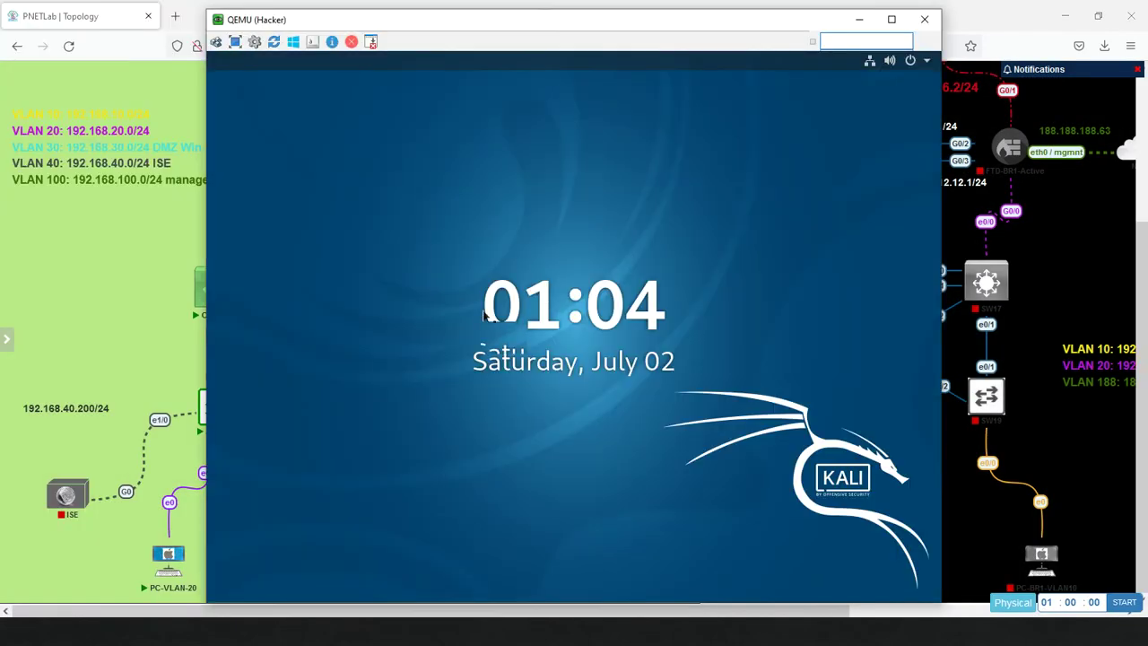
{"action": "scroll", "coordinate": [484, 316], "scroll_direction": "down", "scroll_amount": 1}
{"action": "type", "text": "too"}
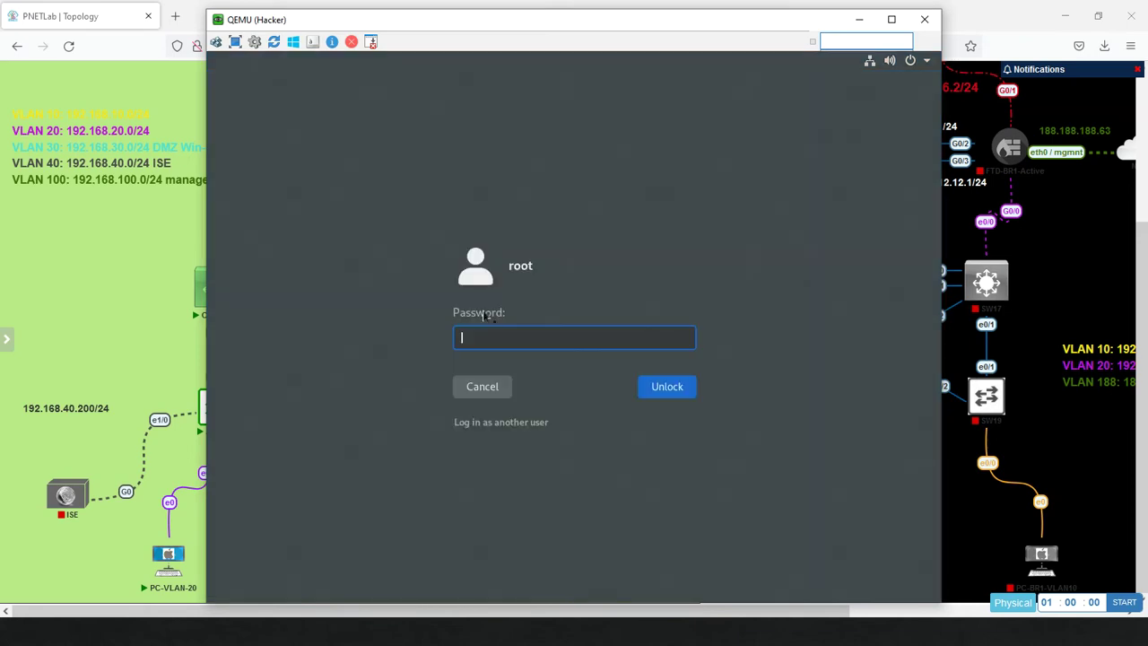
{"action": "type", "text": "r"}
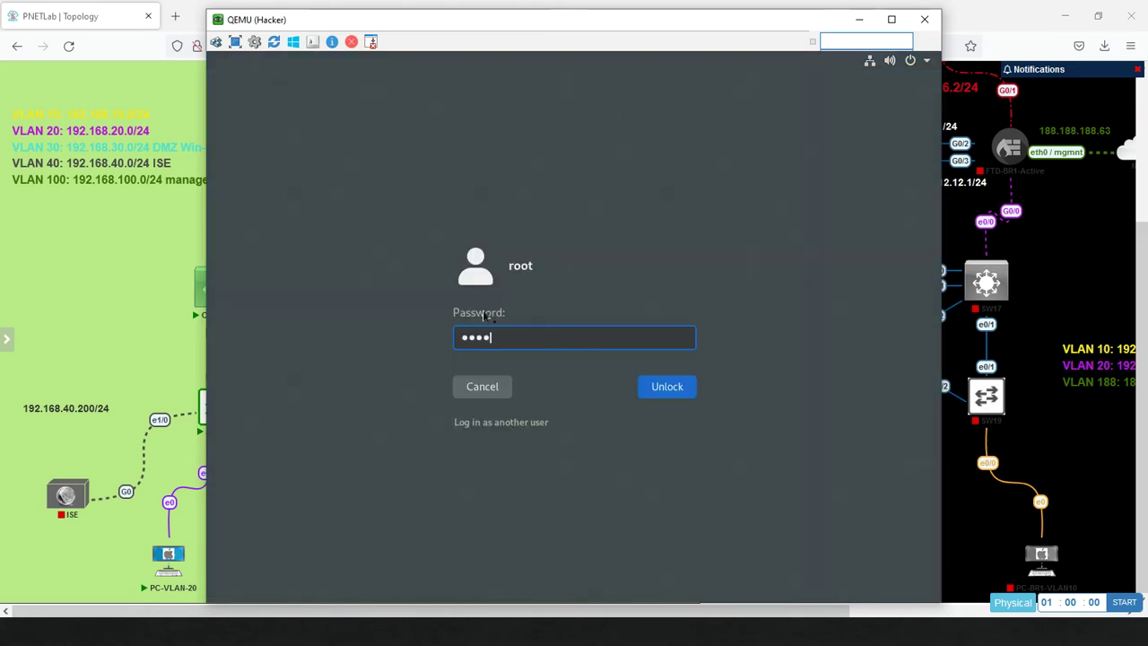
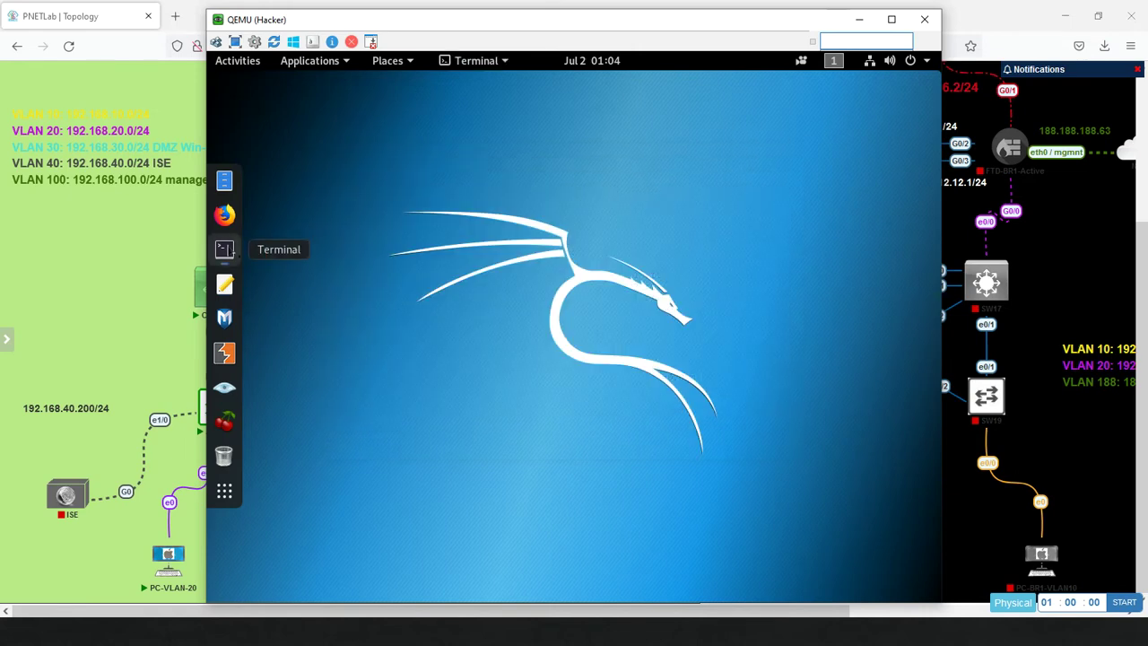
- In a Kali terminal, try to run "httperf --server 192.168.10.30 --port 80 --rate 1 --num-conn 3600", looking up the server address on Winserver
{"action": "left_click", "coordinate": [224, 249]}
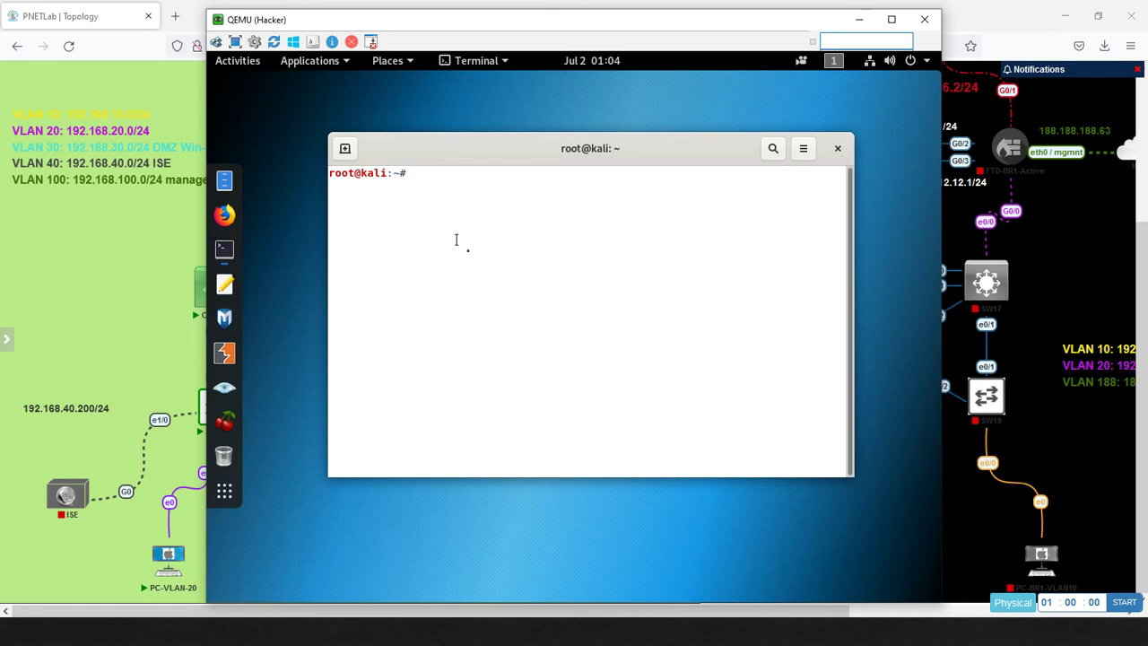
{"action": "type", "text": "httprrf --server"}
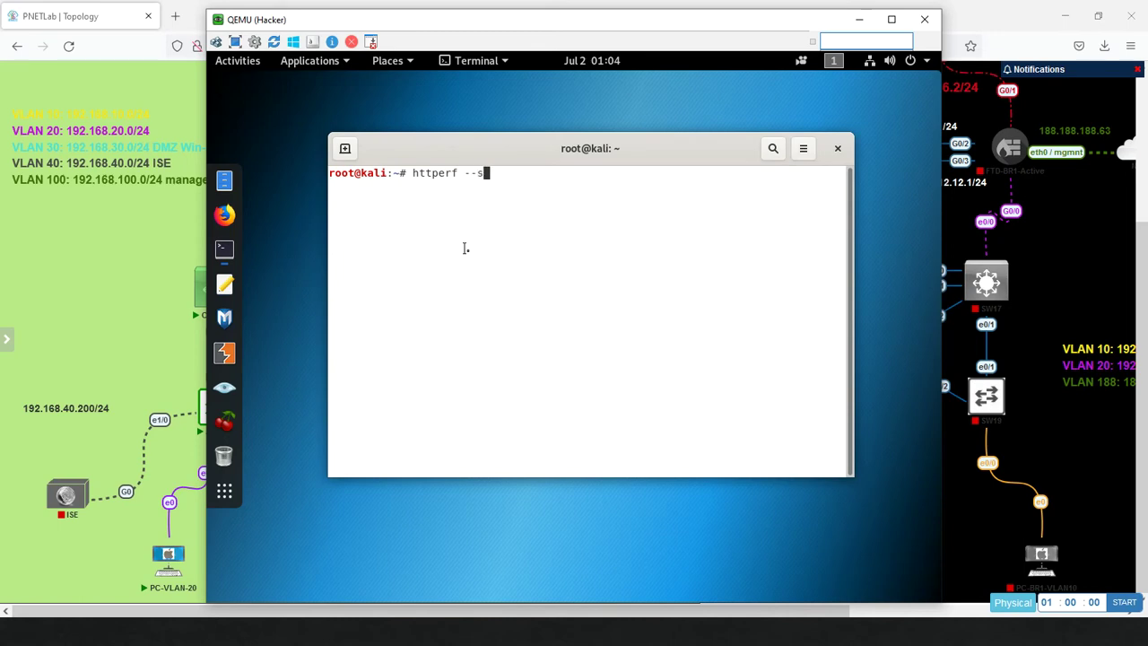
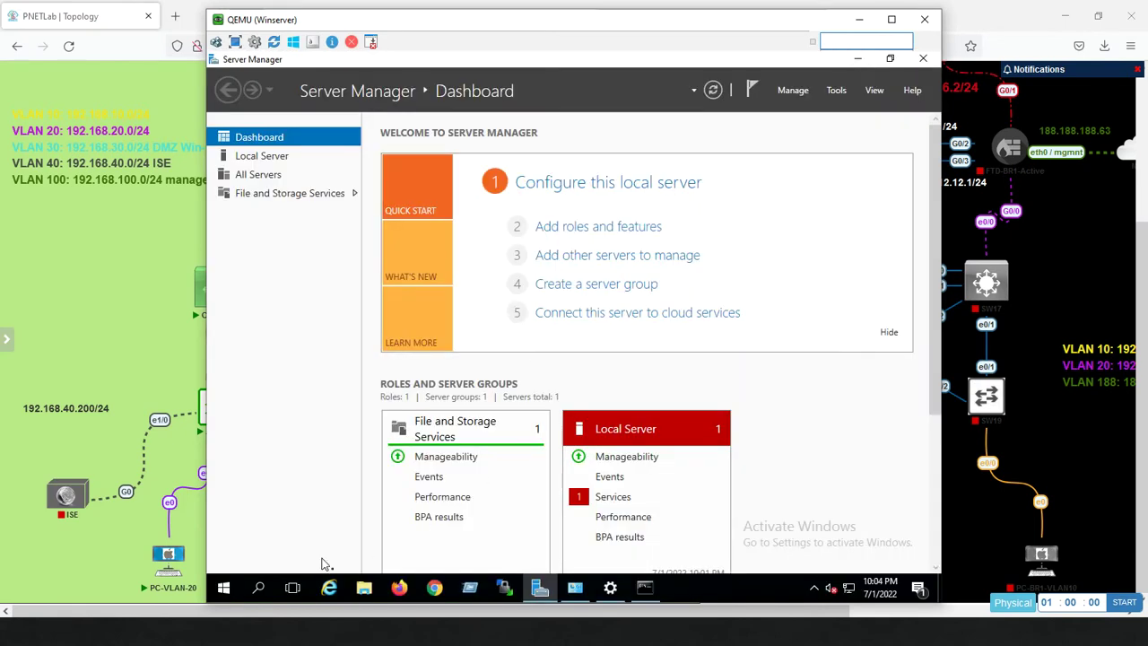
{"action": "left_click", "coordinate": [643, 590]}
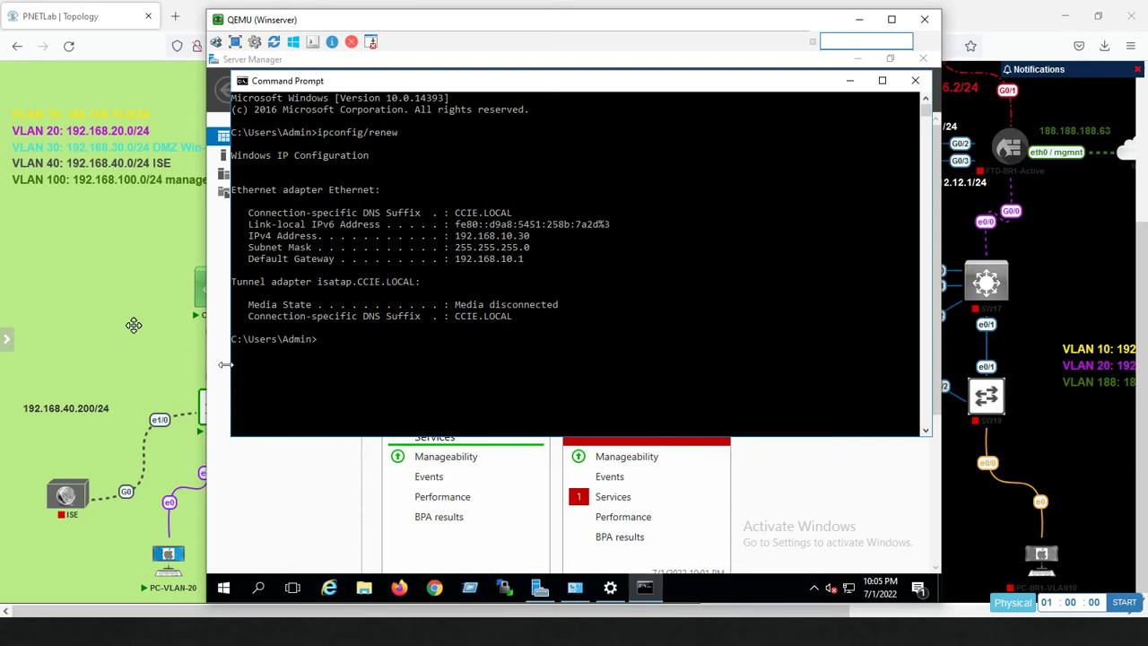
{"action": "key", "text": "alt+Tab"}
{"action": "key", "text": "Tab"}
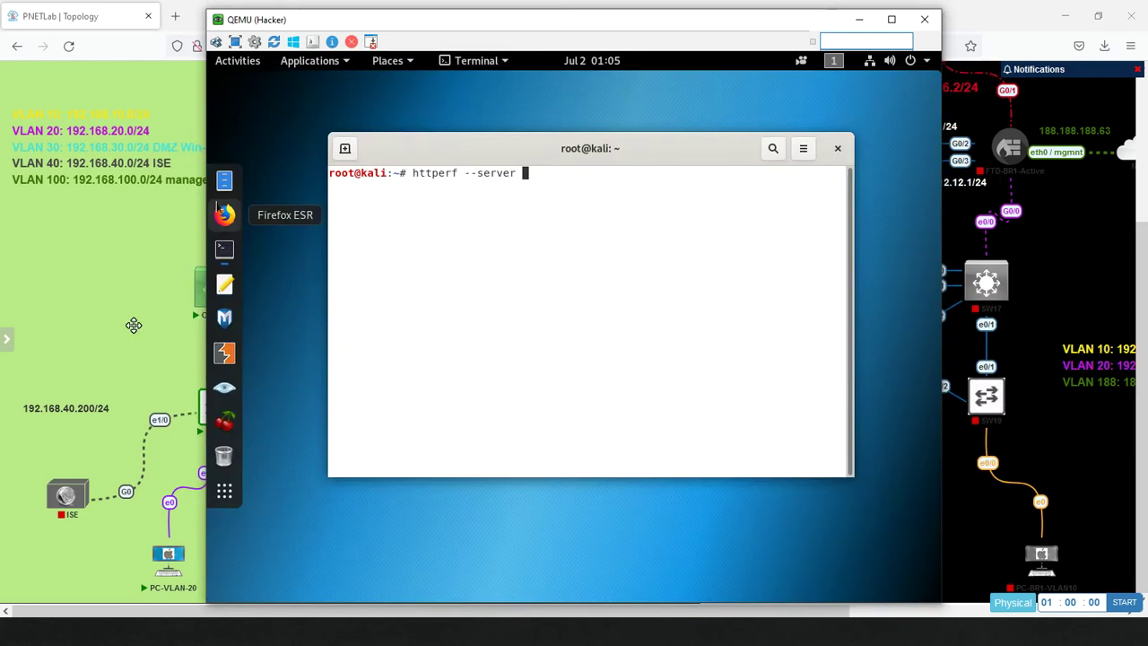
{"action": "type", "text": "192.168.10.30"}
{"action": "type", "text": "--port"}
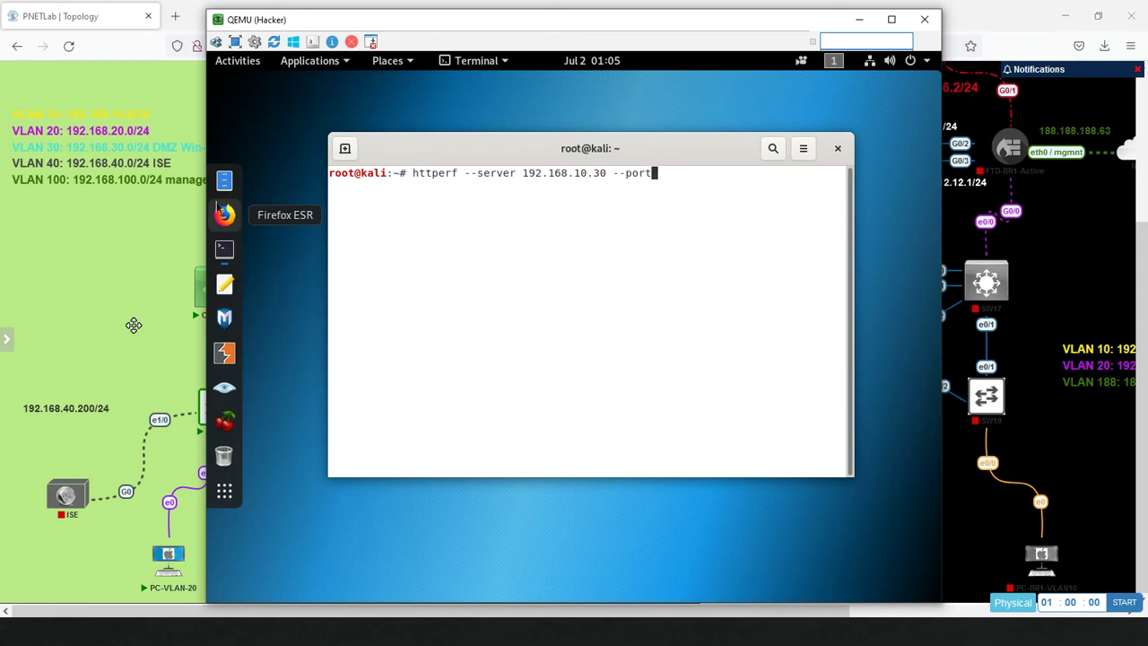
{"action": "type", "text": " 80 --rate 1 --num-conn 3600"}
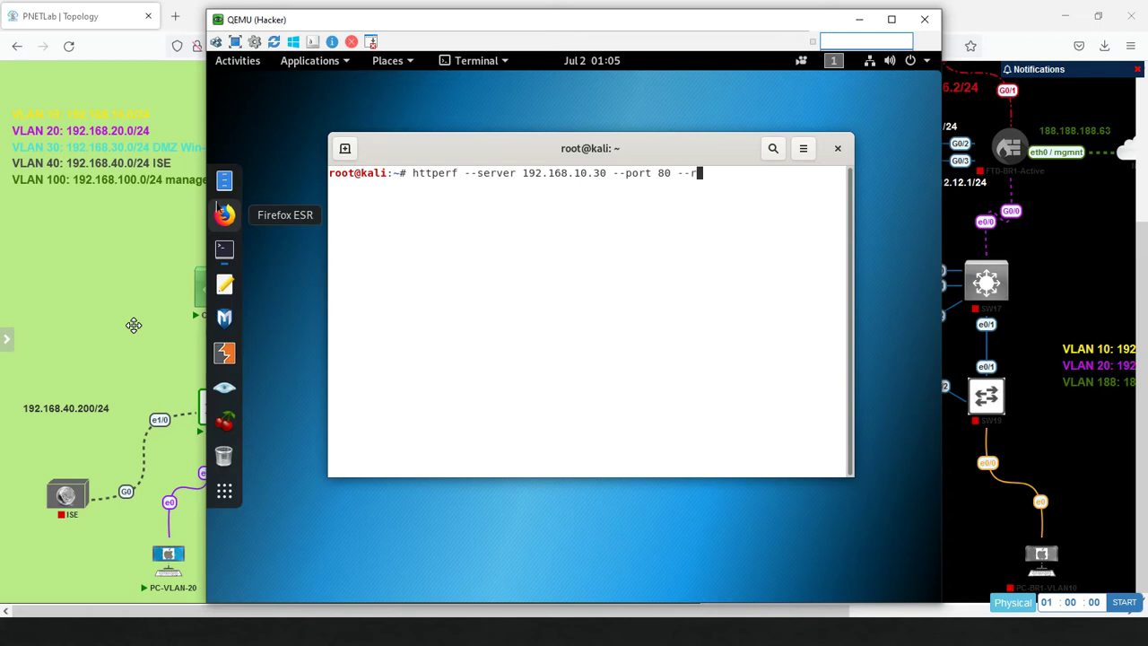
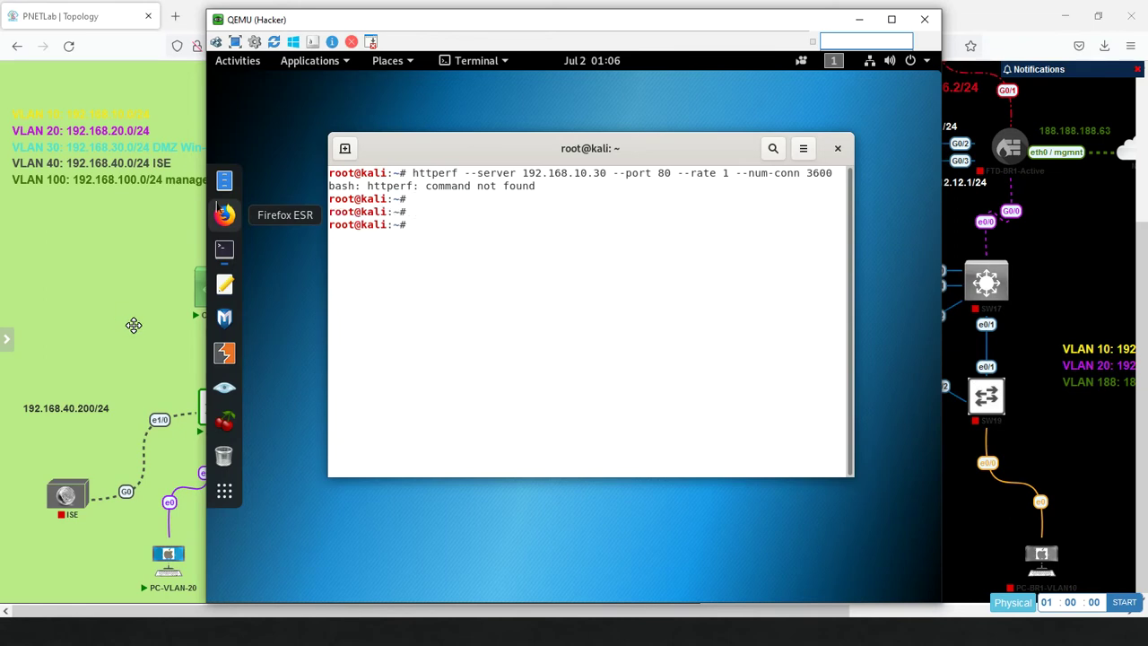
{"action": "type", "text": "ht"}
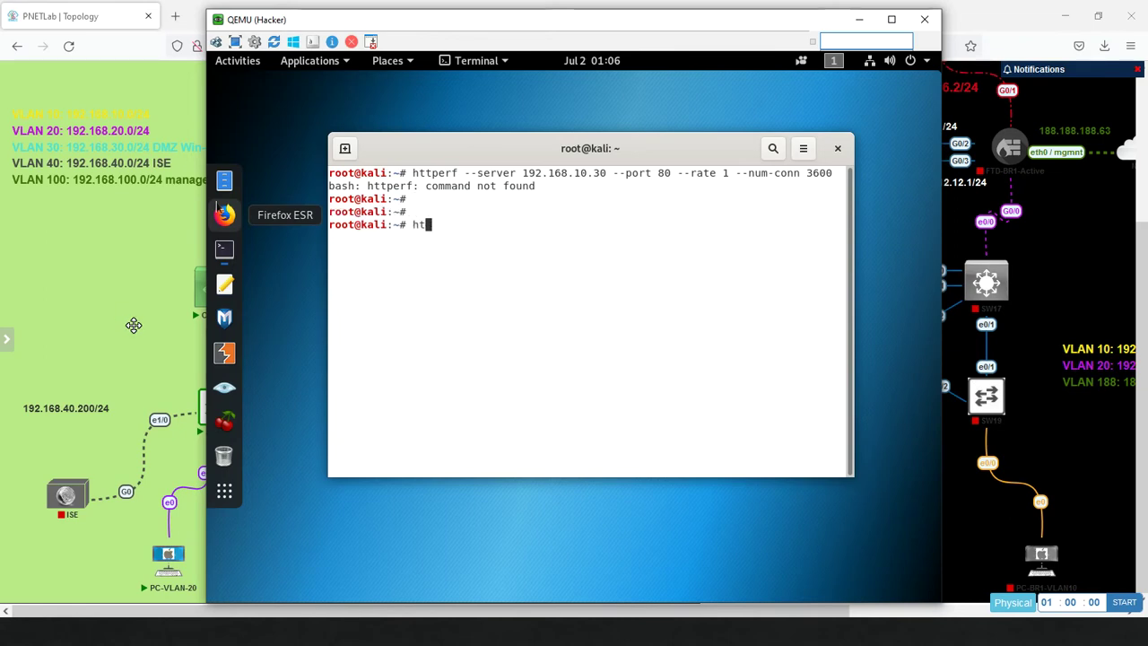
{"action": "type", "text": "pp"}
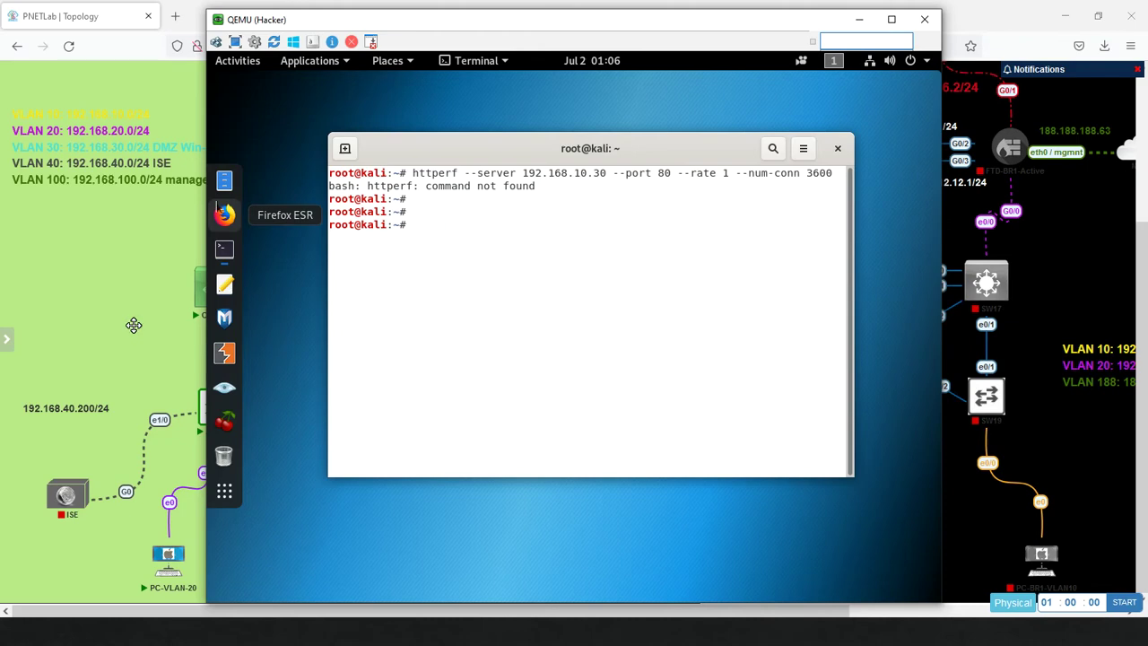
- Switch to the Firepower Management Center window and reload the traffic profiles list to check their progress
{"action": "key", "text": "alt+Tab"}
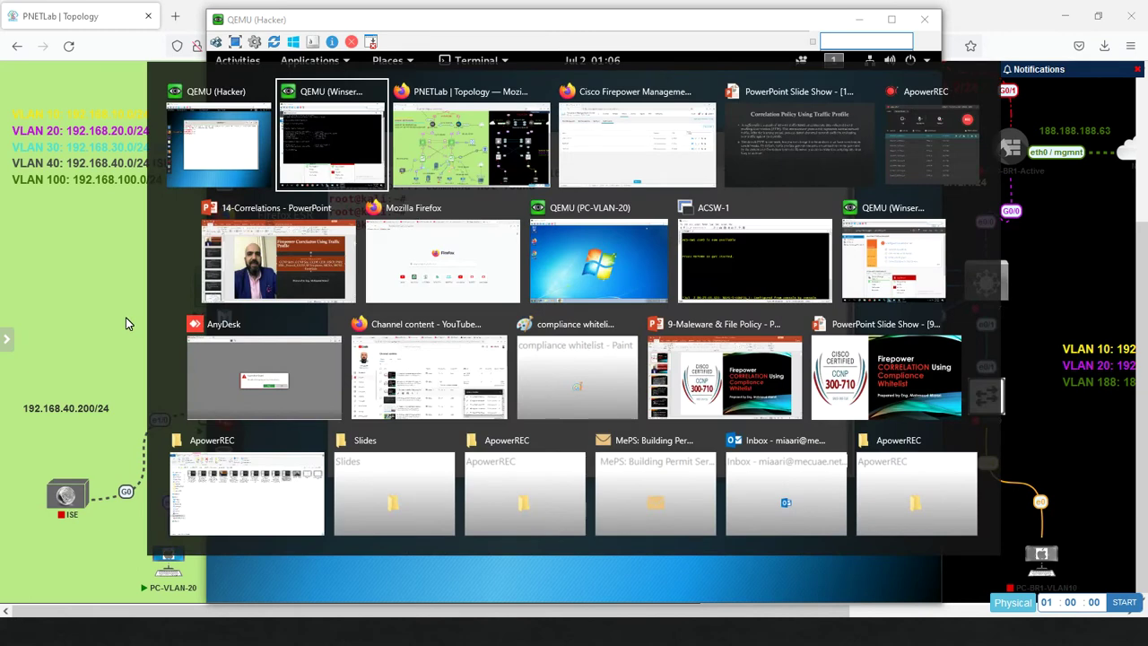
{"action": "key", "text": "alt+Tab"}
{"action": "key", "text": "alt+Tab"}
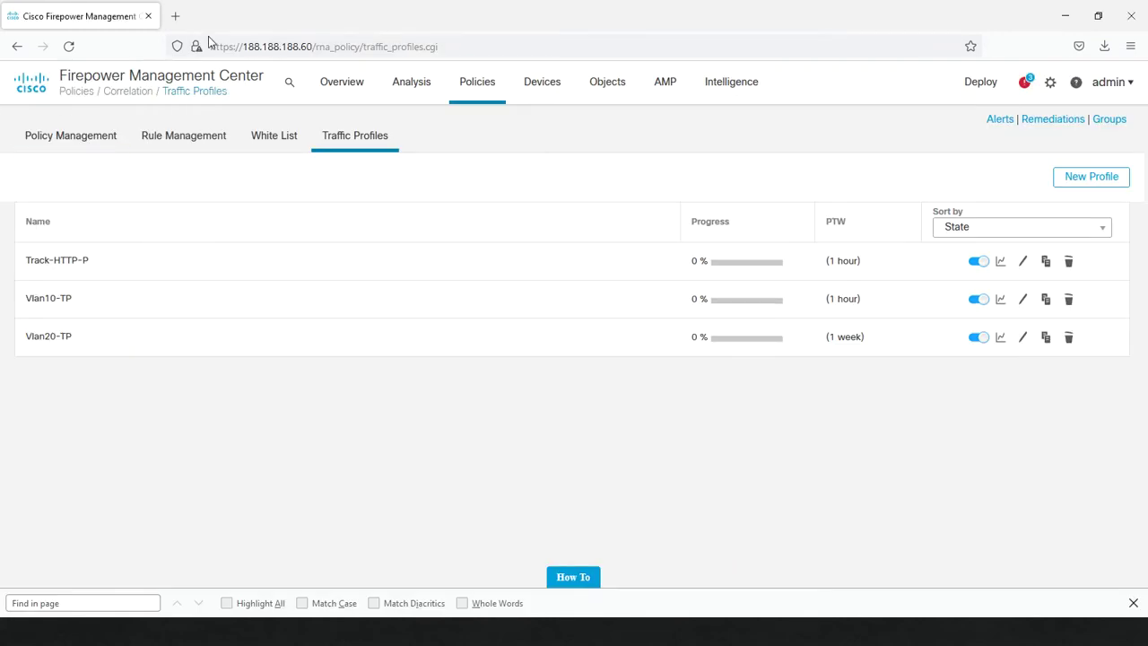
{"action": "left_click", "coordinate": [70, 47]}
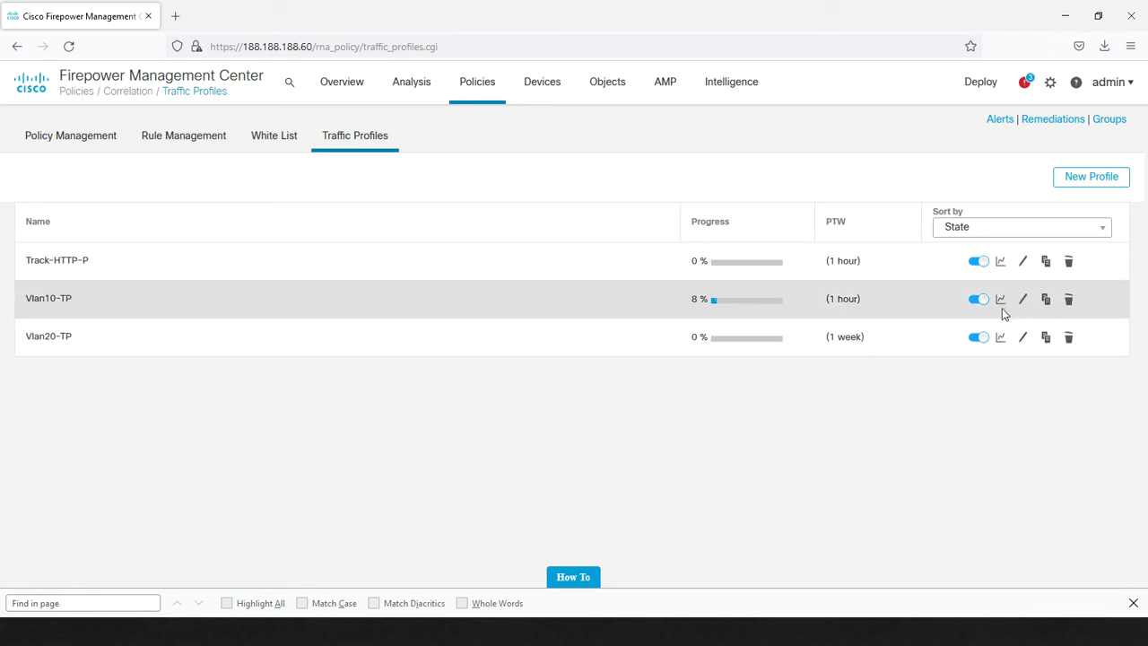
- Examine the Vlan10-TP traffic profile's bytes-over-time graph, including its velocity setting, and reopen it to compare traffic with the standard deviation lines
{"action": "left_click", "coordinate": [1000, 301]}
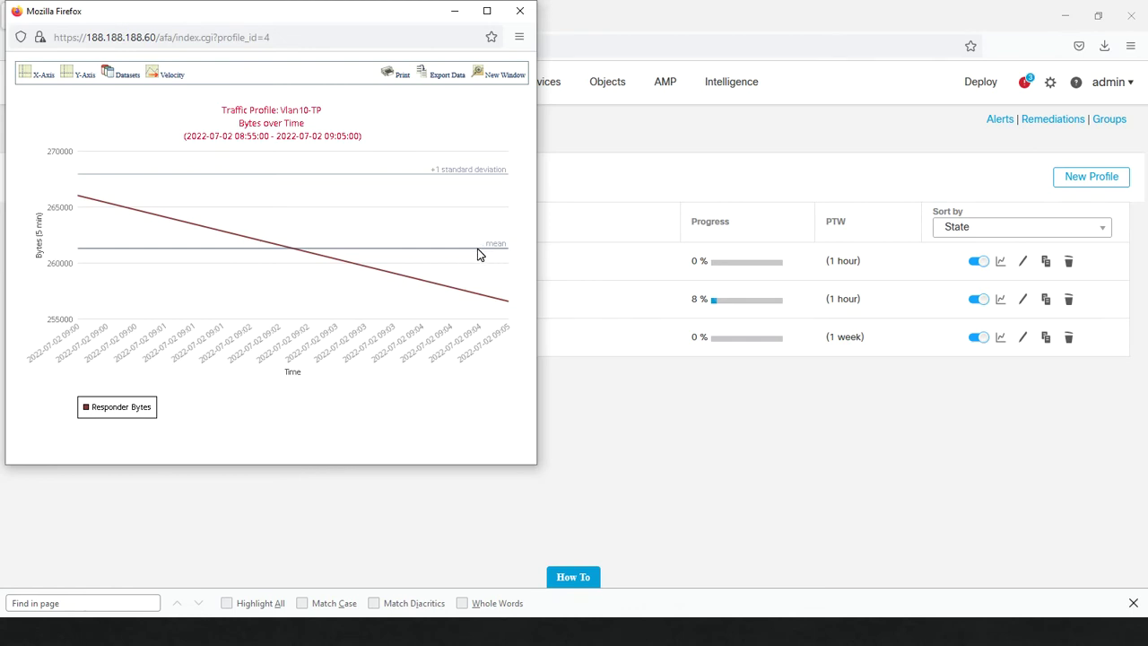
{"action": "mouse_move", "coordinate": [154, 74]}
{"action": "left_click", "coordinate": [207, 113]}
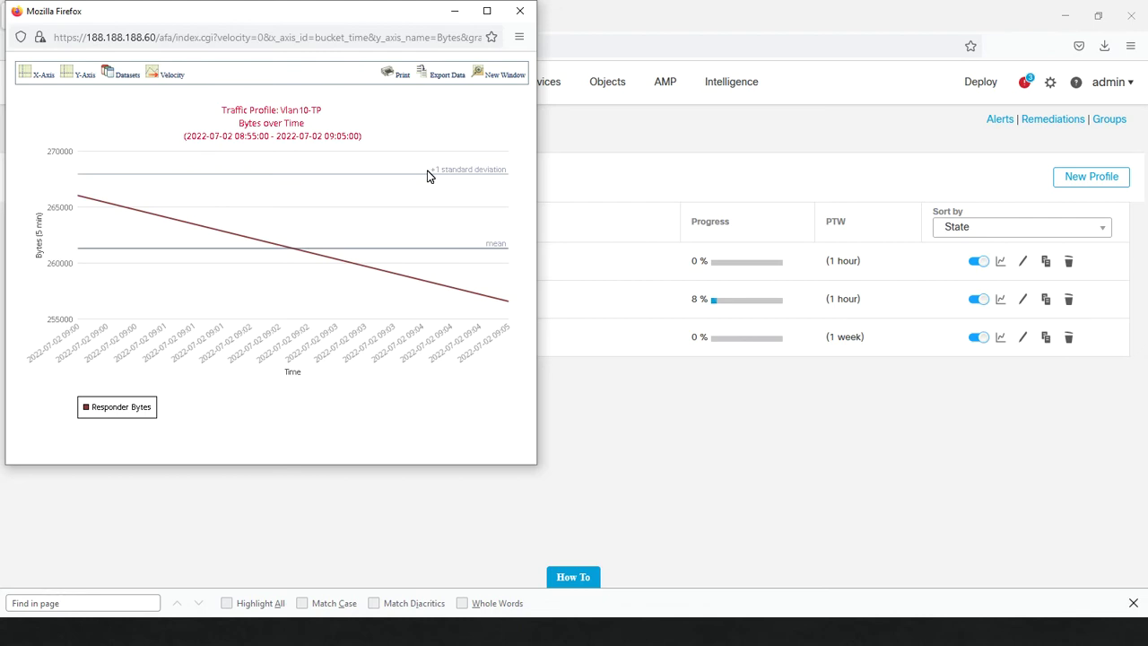
{"action": "left_click", "coordinate": [455, 10]}
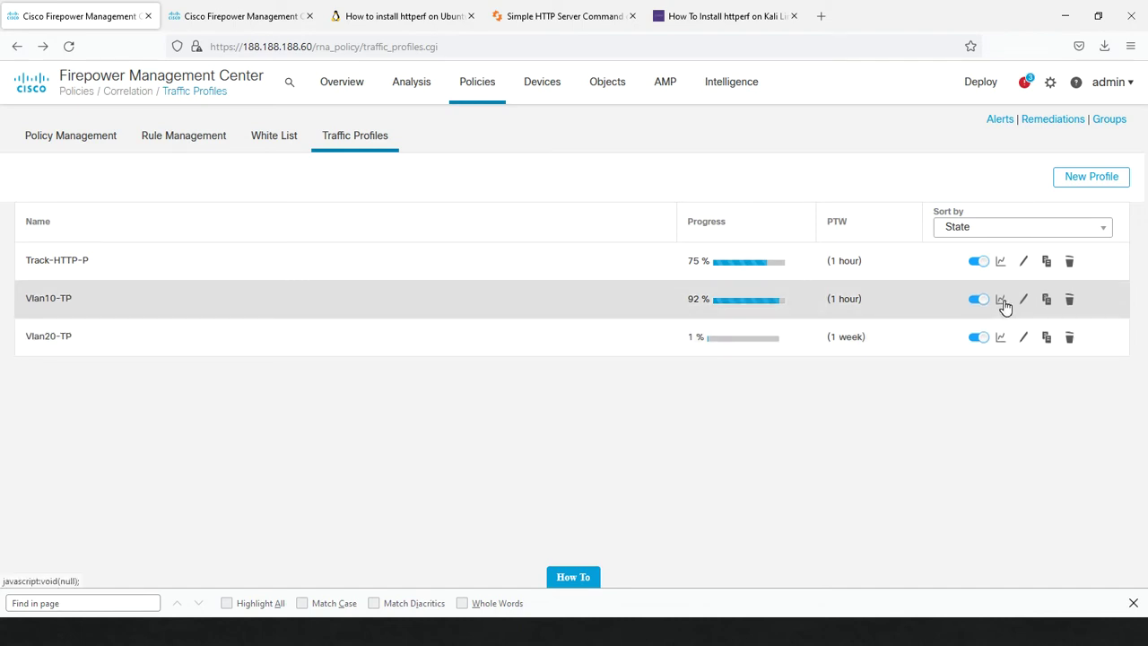
{"action": "left_click", "coordinate": [1002, 302]}
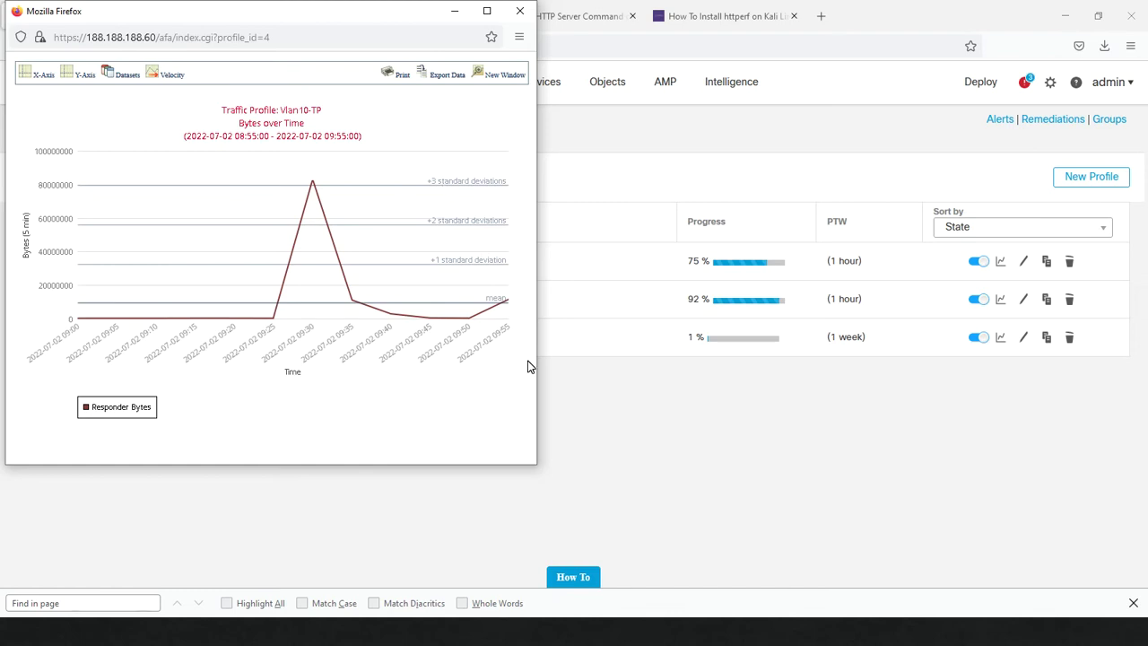
{"action": "left_click", "coordinate": [647, 450]}
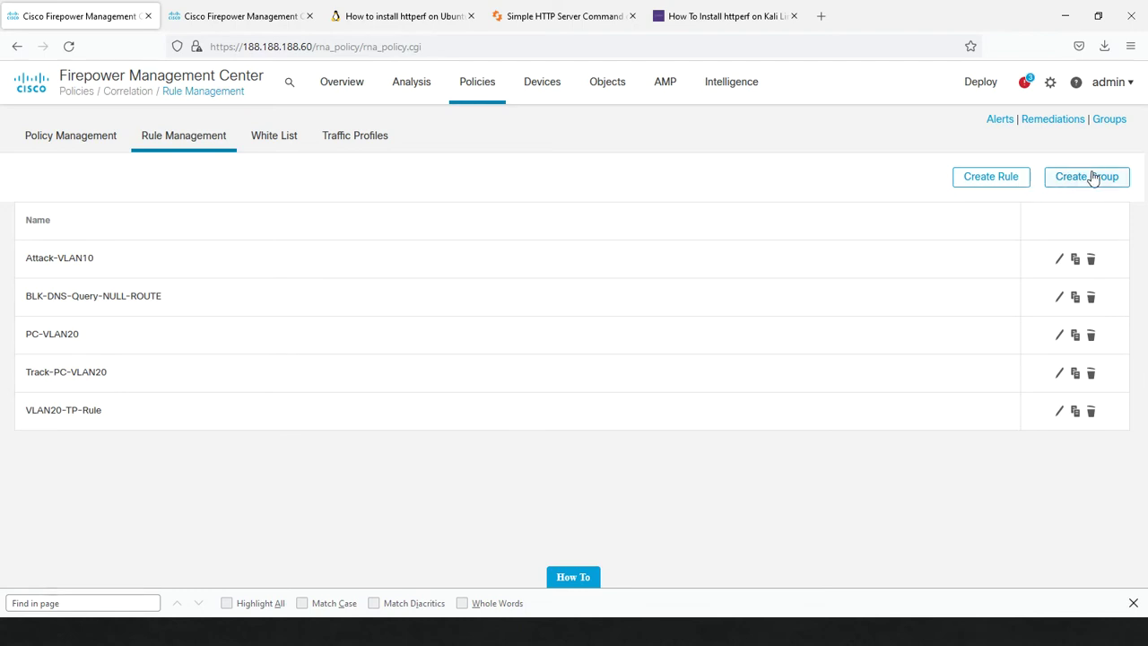
- Create a correlation rule named VLAN10-TP that triggers when a traffic profile changes
{"action": "left_click", "coordinate": [1016, 185]}
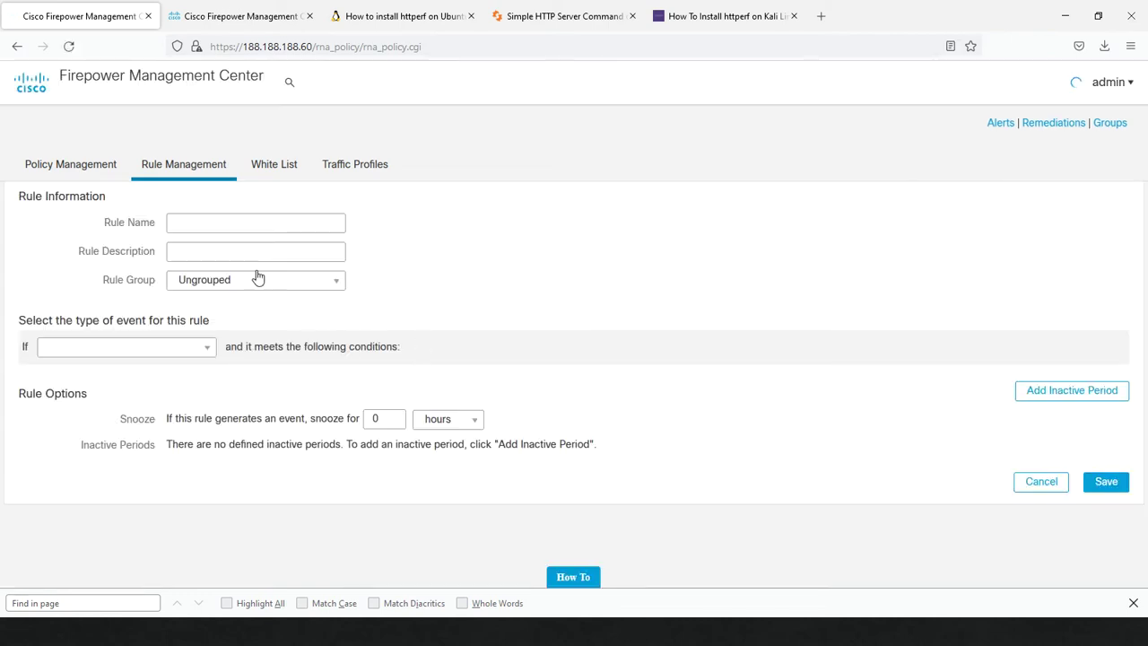
{"action": "left_click", "coordinate": [282, 226]}
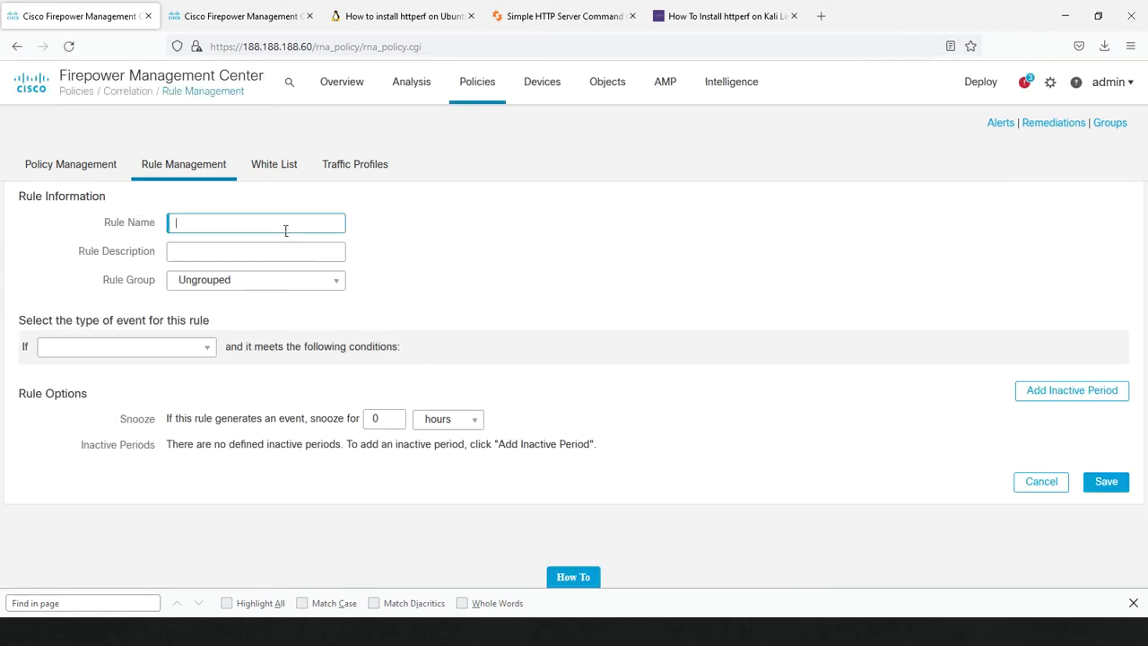
{"action": "type", "text": "T"}
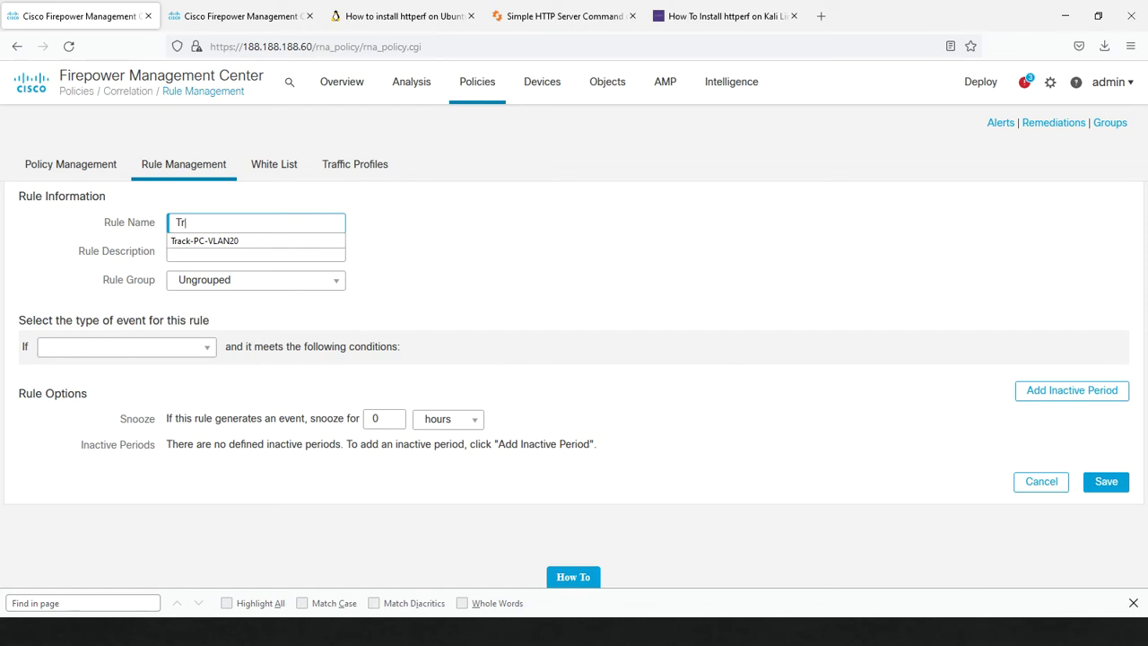
{"action": "type", "text": "r"}
{"action": "key", "text": "BackSpace"}
{"action": "key", "text": "BackSpace"}
{"action": "type", "text": "VLAN10-TP"}
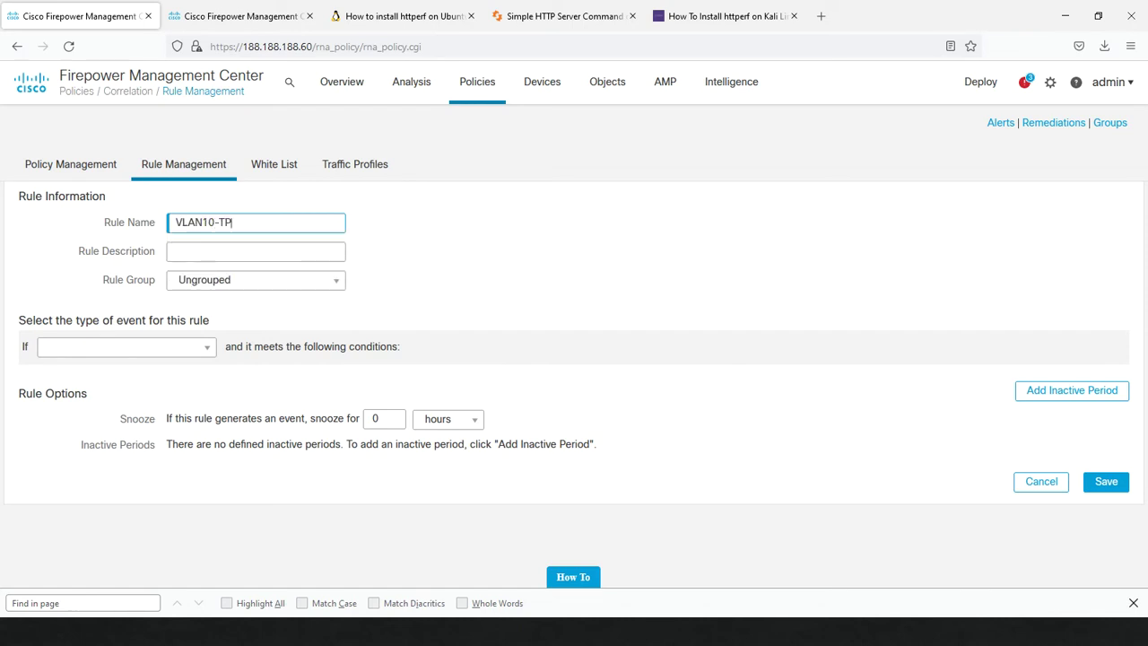
{"action": "left_click", "coordinate": [204, 351]}
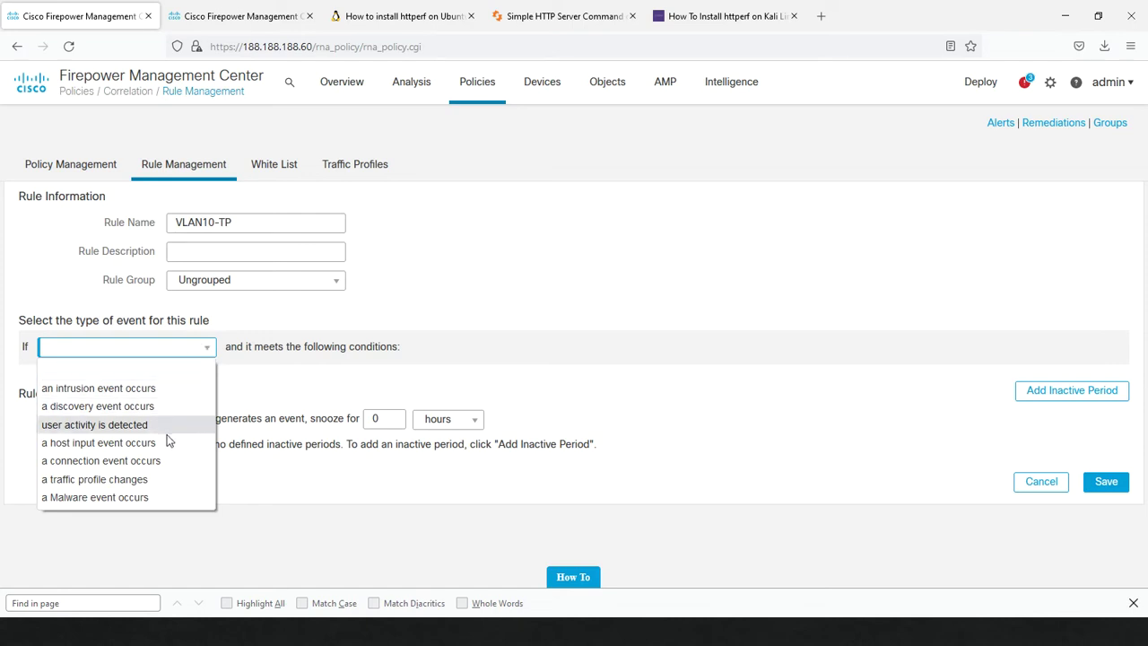
{"action": "left_click", "coordinate": [150, 479]}
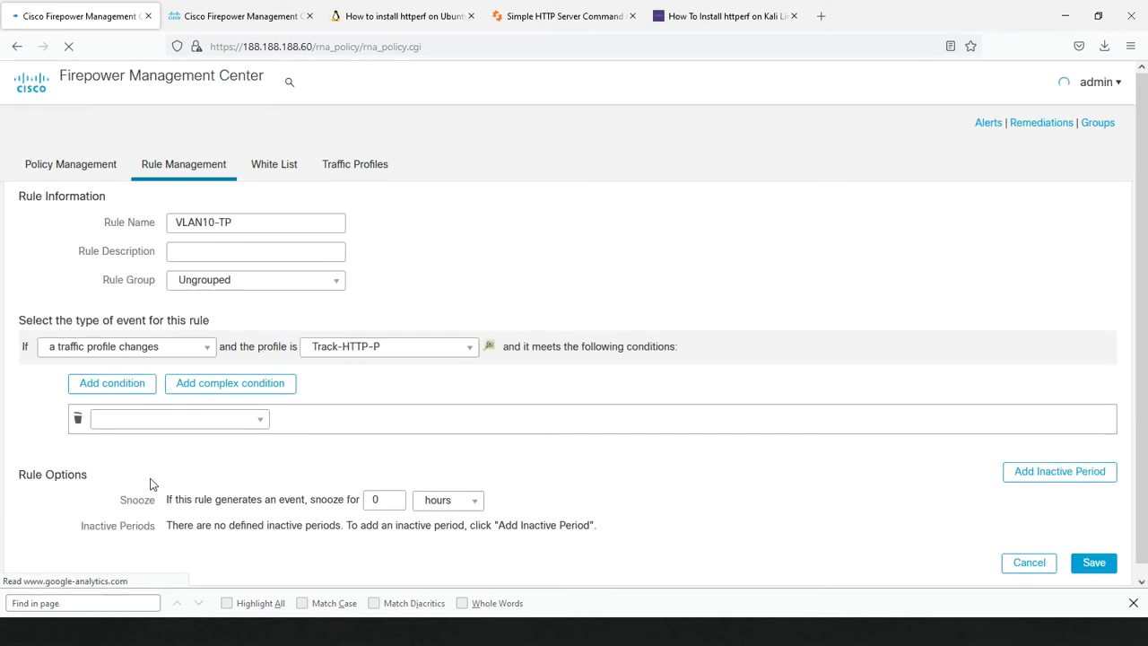
- Set the VLAN10-TP rule's condition to Initiator Bytes greater than 2 standard deviations and save the rule
{"action": "left_click", "coordinate": [242, 421]}
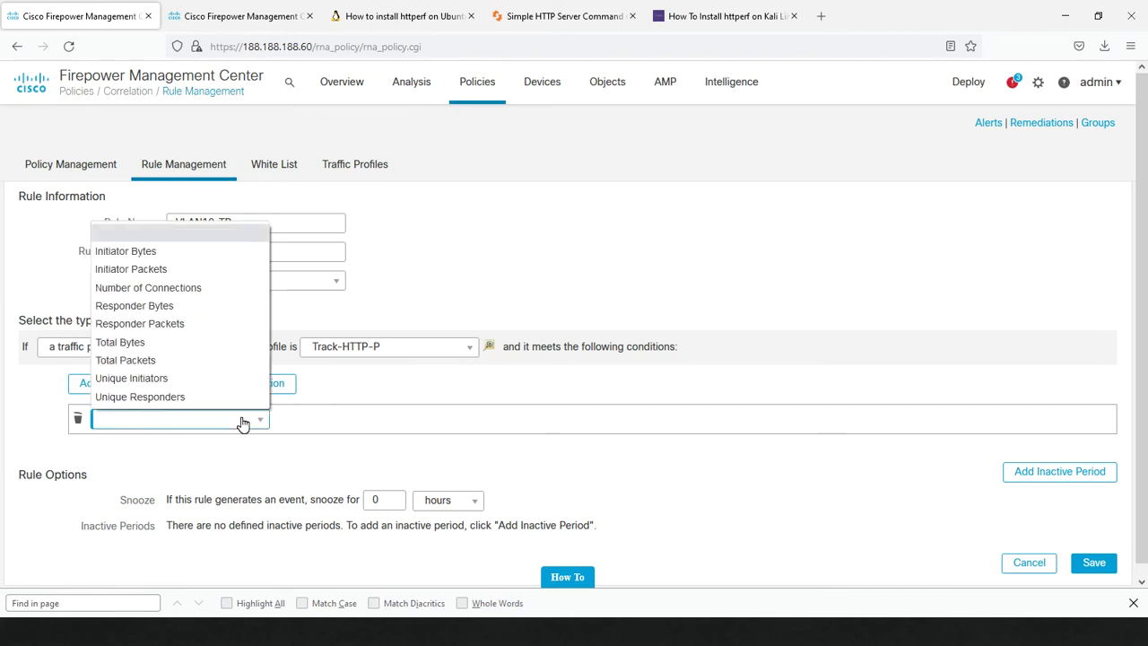
{"action": "left_click", "coordinate": [192, 306]}
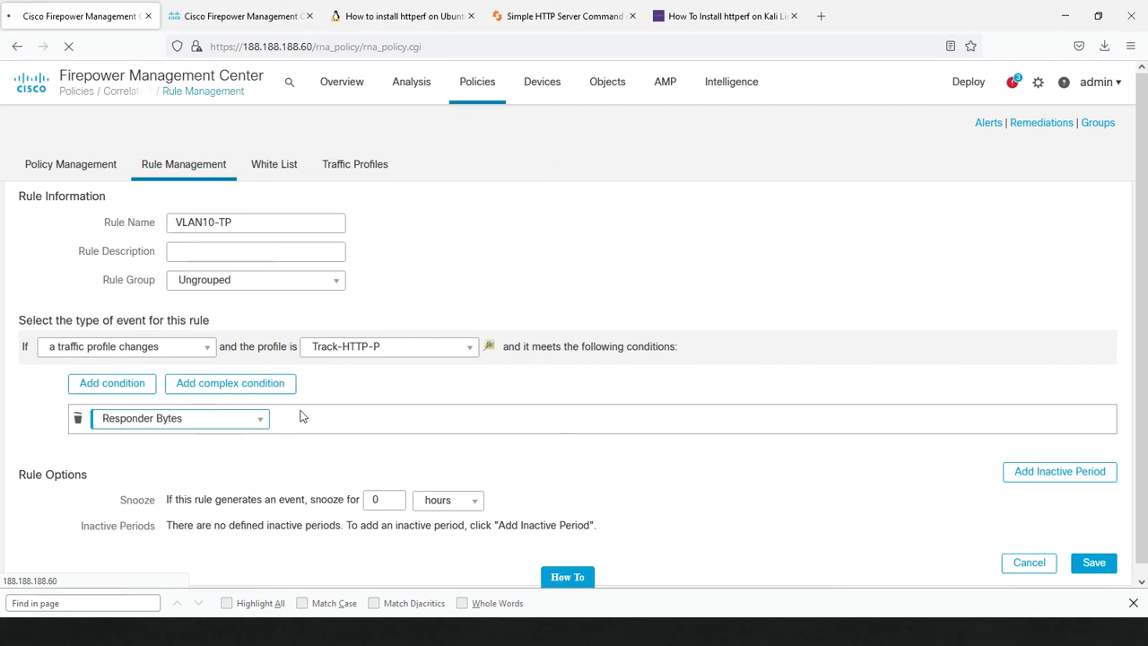
{"action": "left_click", "coordinate": [198, 427]}
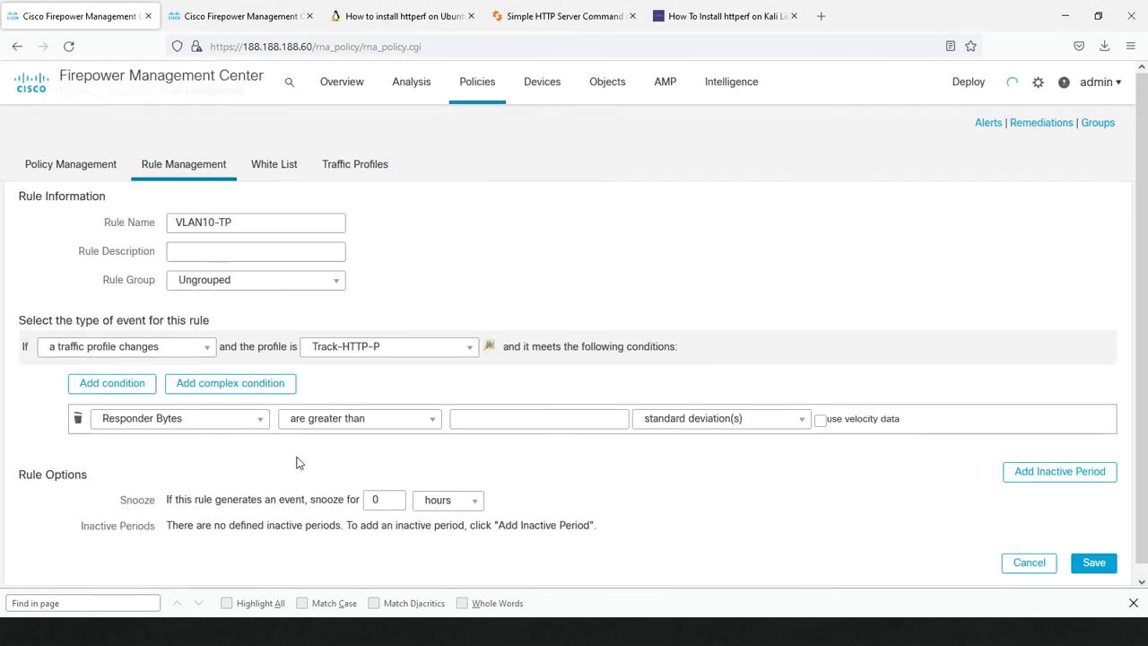
{"action": "left_click", "coordinate": [231, 422]}
{"action": "left_click", "coordinate": [169, 254]}
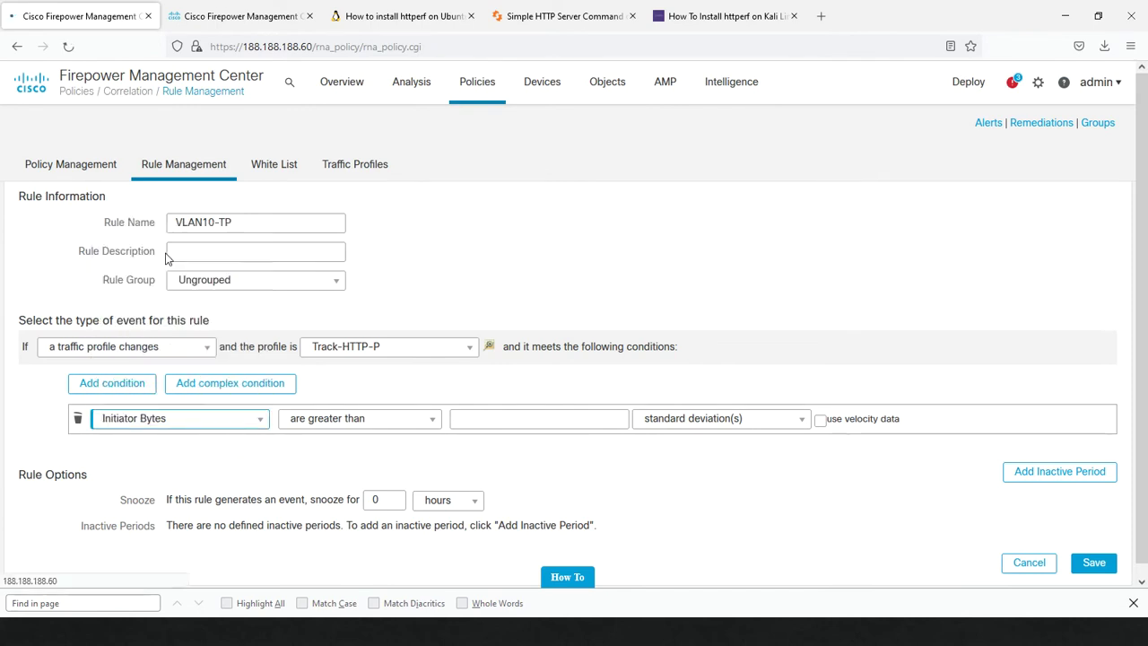
{"action": "left_click", "coordinate": [526, 427]}
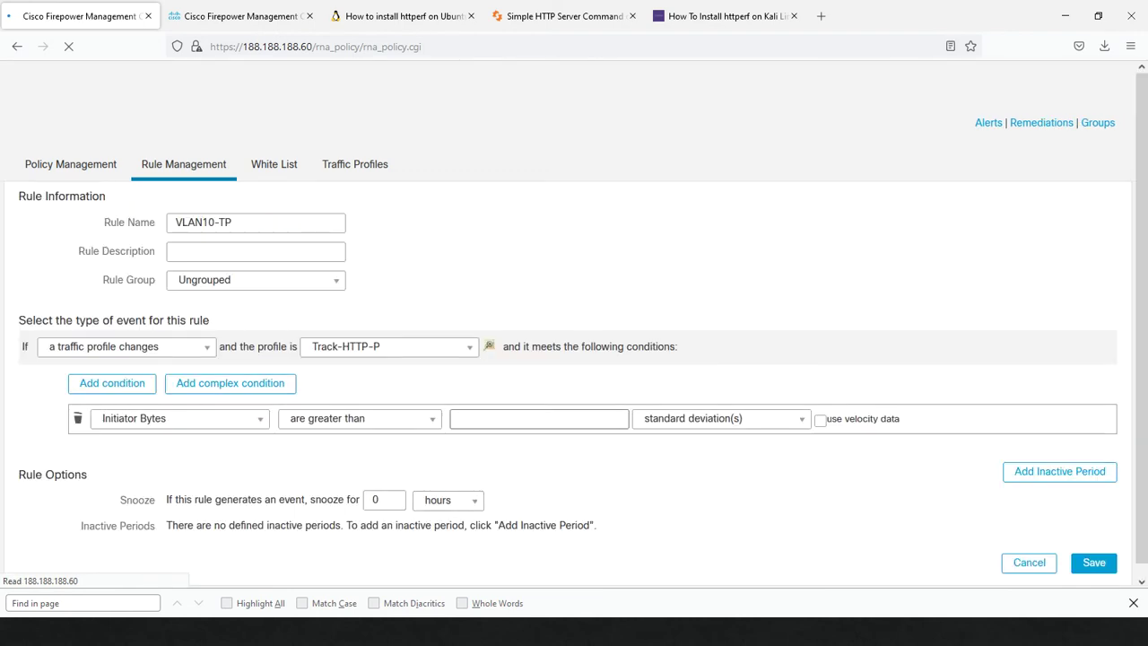
{"action": "left_click", "coordinate": [466, 425]}
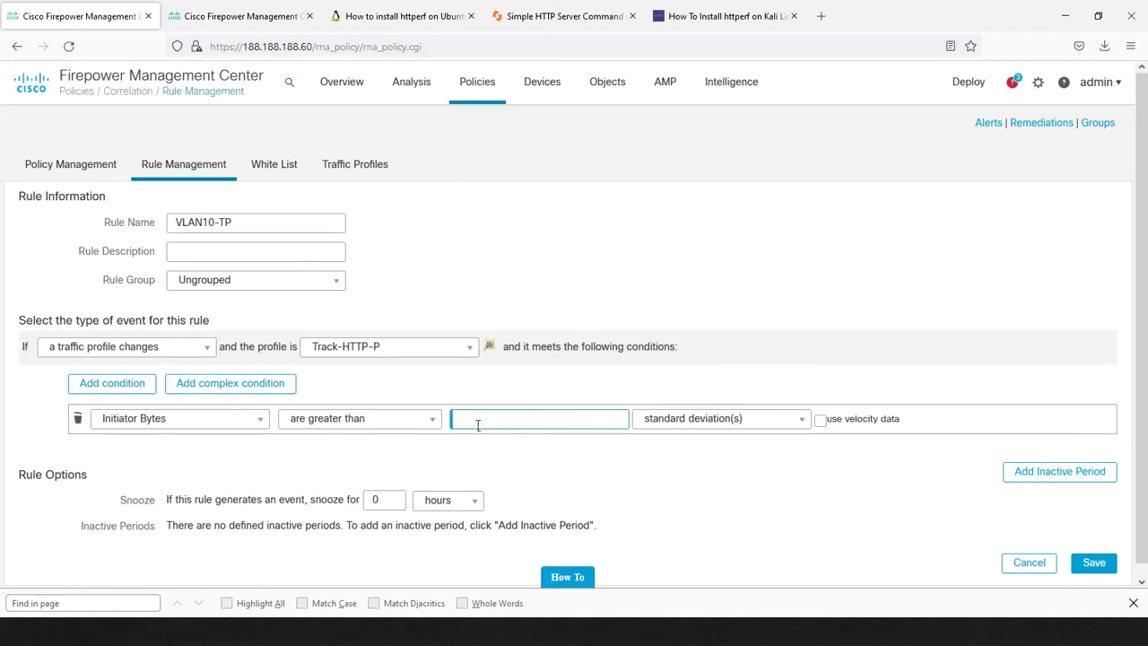
{"action": "type", "text": "2"}
{"action": "left_click", "coordinate": [678, 479]}
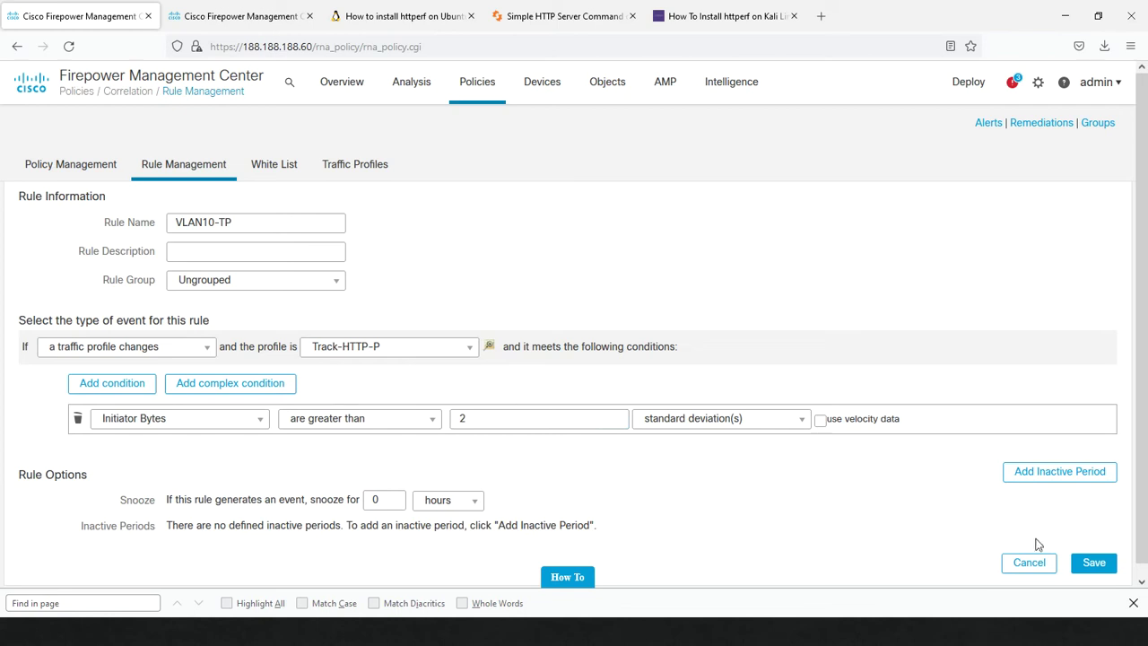
{"action": "left_click", "coordinate": [1094, 564]}
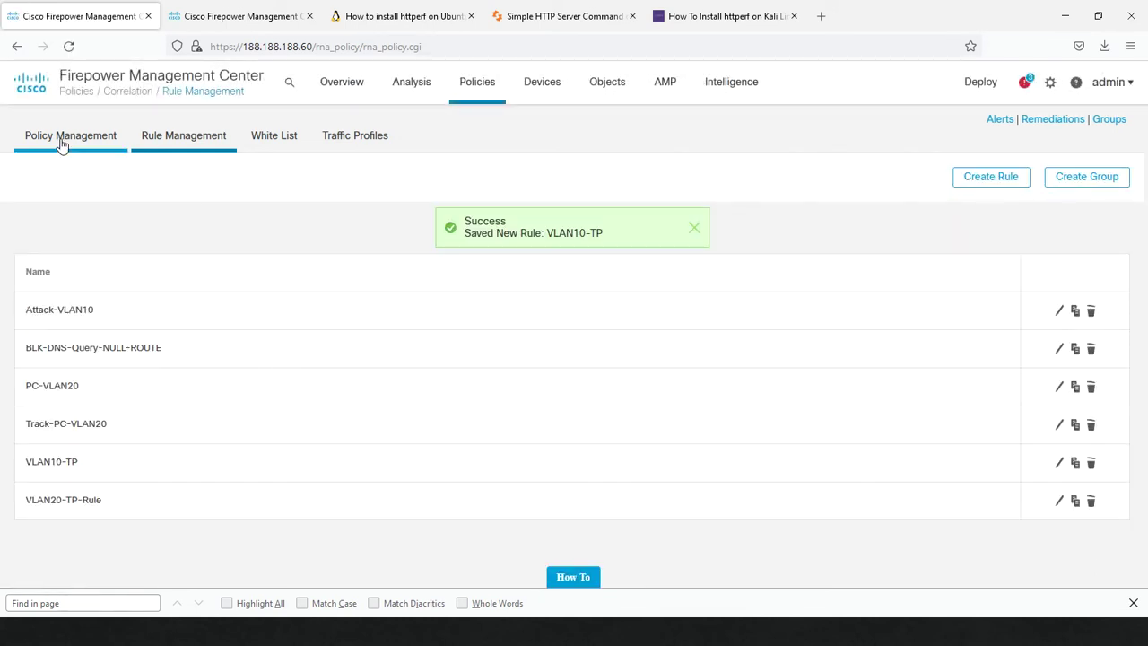
- Create a correlation policy named VLAN10-TP and add the VLAN10-TP rule to it
{"action": "left_click", "coordinate": [62, 144]}
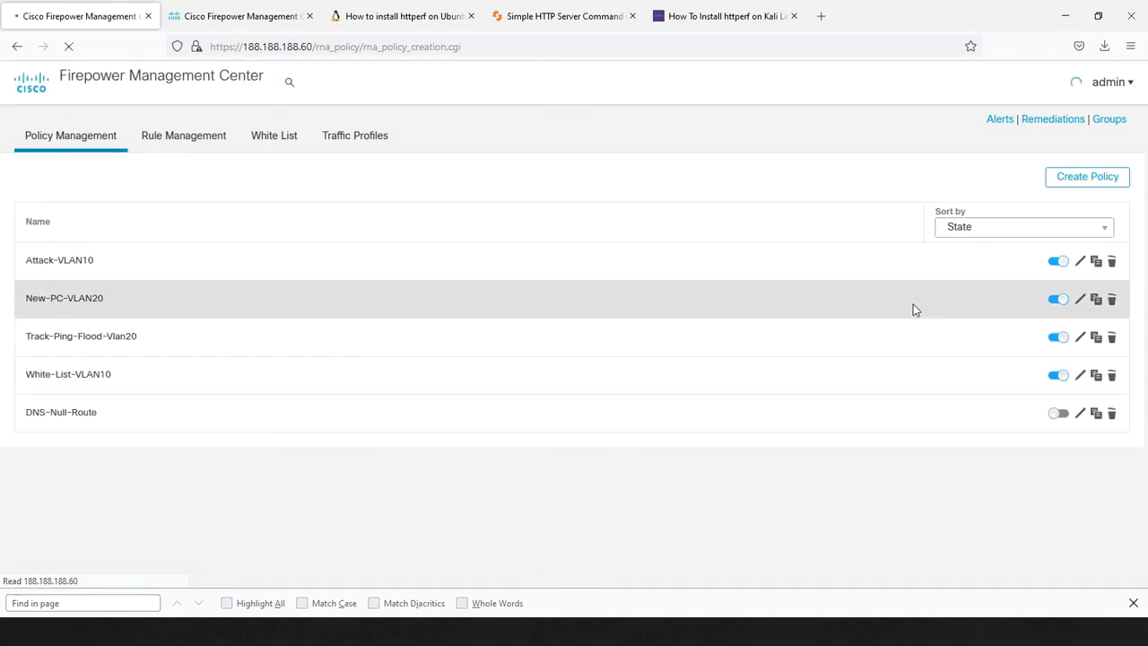
{"action": "left_click", "coordinate": [1093, 184]}
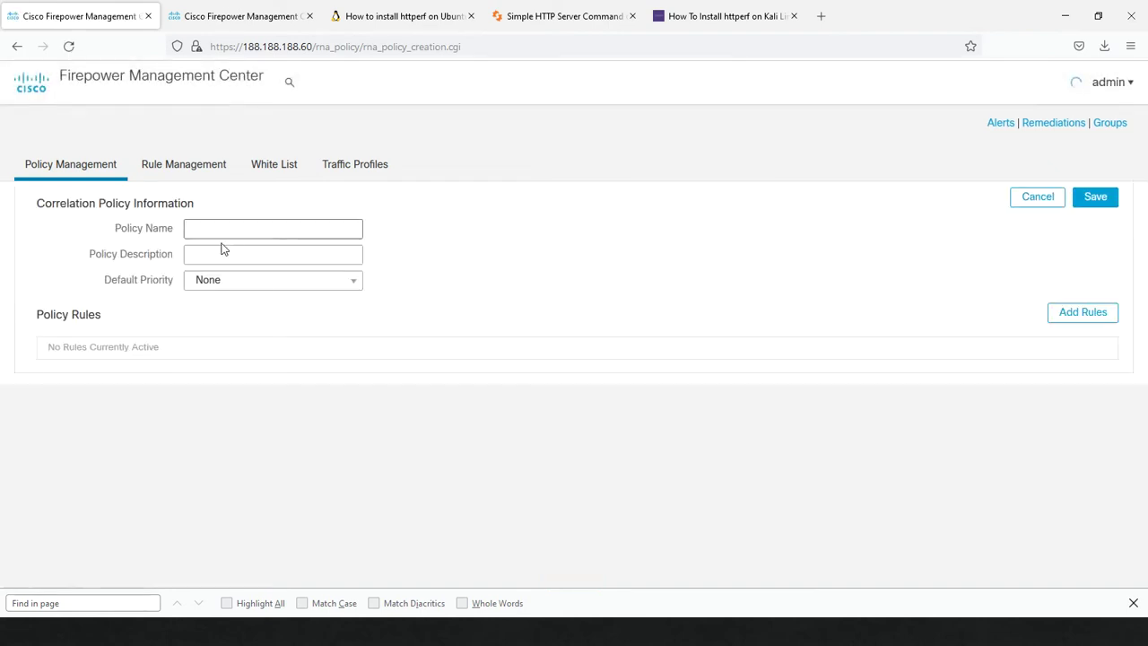
{"action": "left_click", "coordinate": [225, 235]}
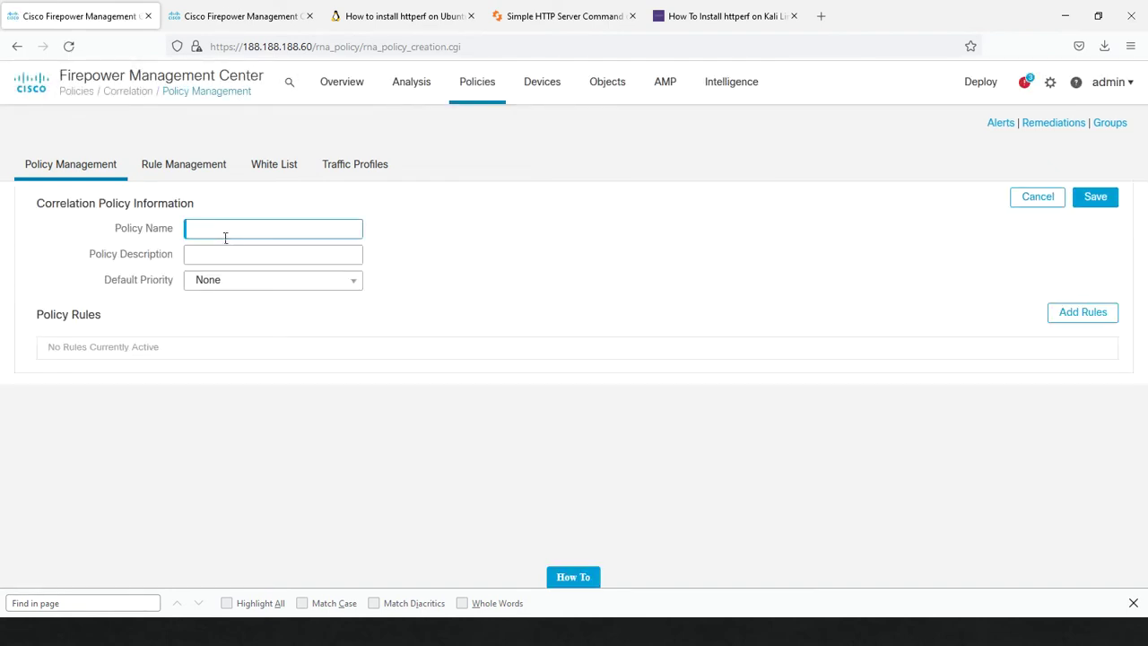
{"action": "type", "text": "VLAN10"}
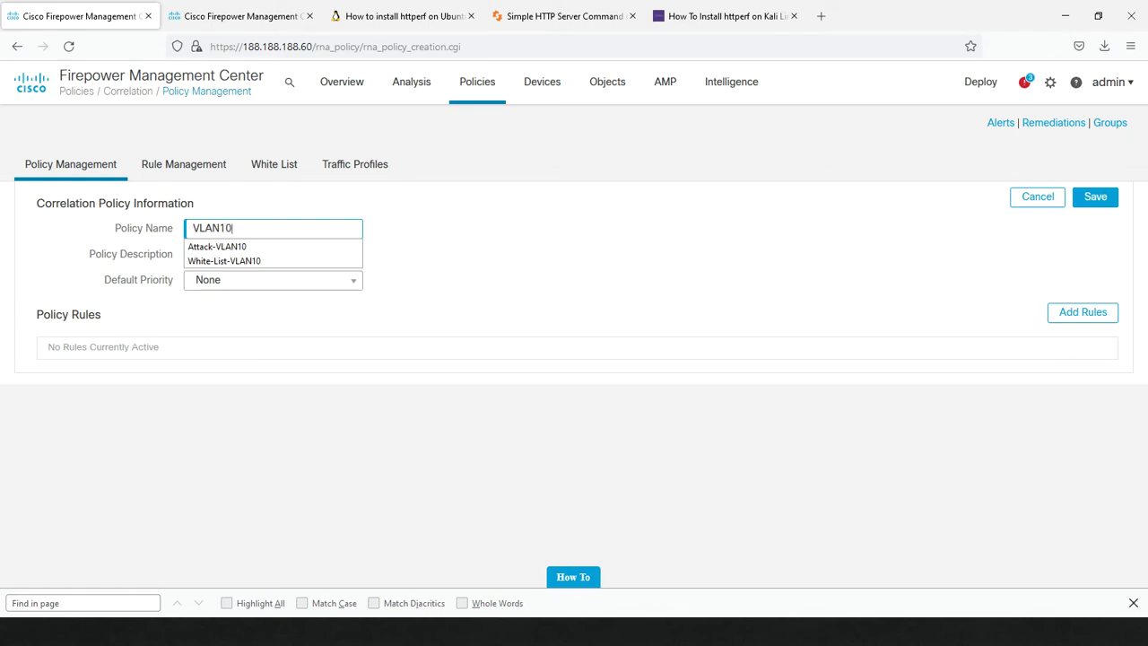
{"action": "type", "text": "-"}
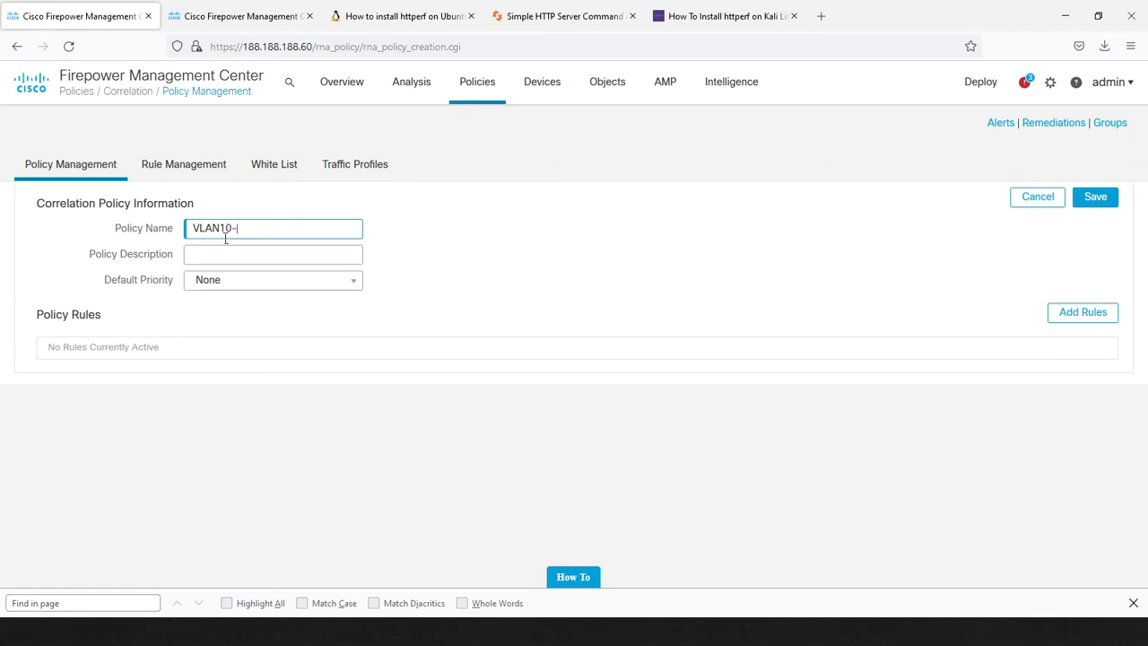
{"action": "type", "text": "YP"}
{"action": "left_click", "coordinate": [1064, 314]}
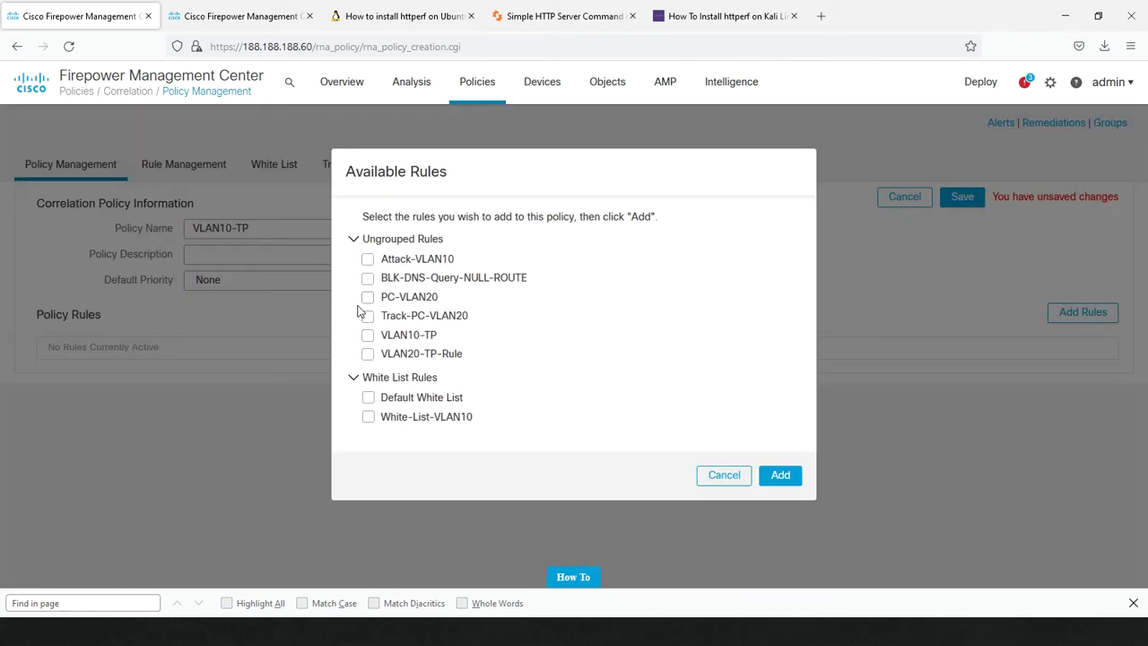
{"action": "left_click", "coordinate": [792, 482]}
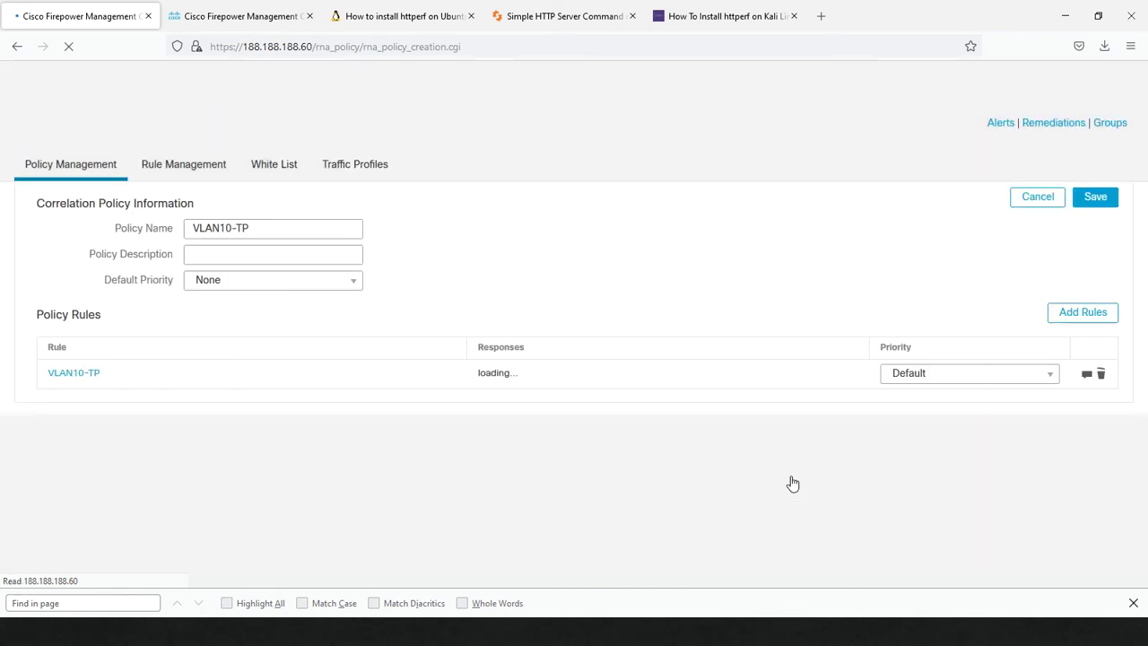
- Assign the email alert response to the policy's VLAN10-TP rule, then save and activate the policy
{"action": "left_click", "coordinate": [1087, 376]}
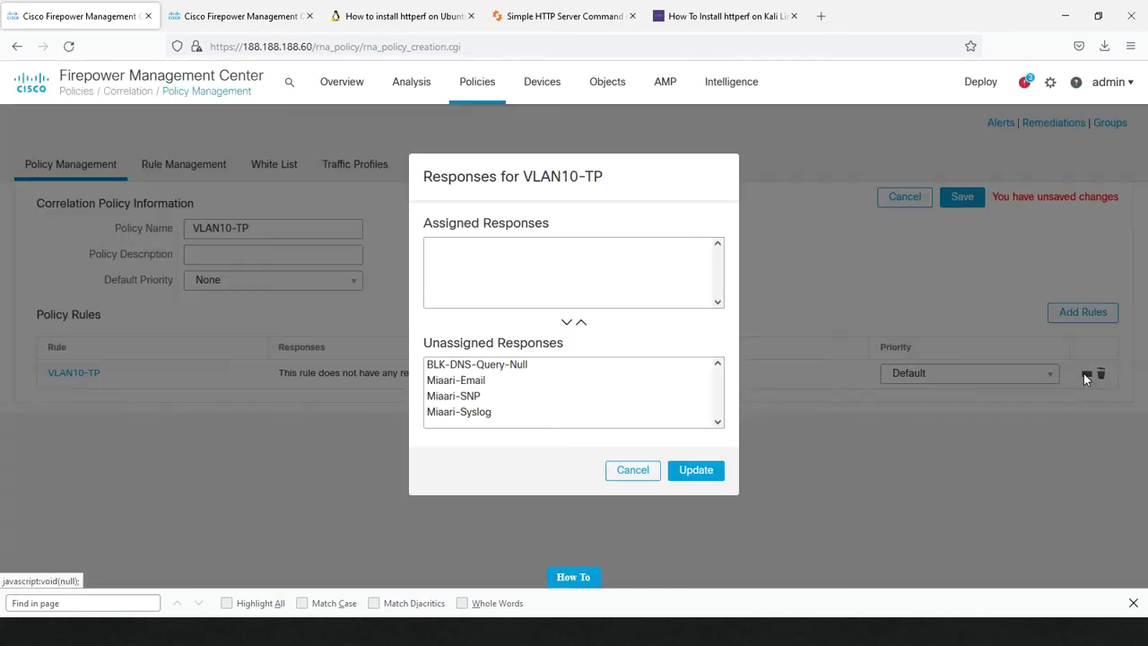
{"action": "left_click", "coordinate": [495, 380]}
{"action": "left_click", "coordinate": [583, 325]}
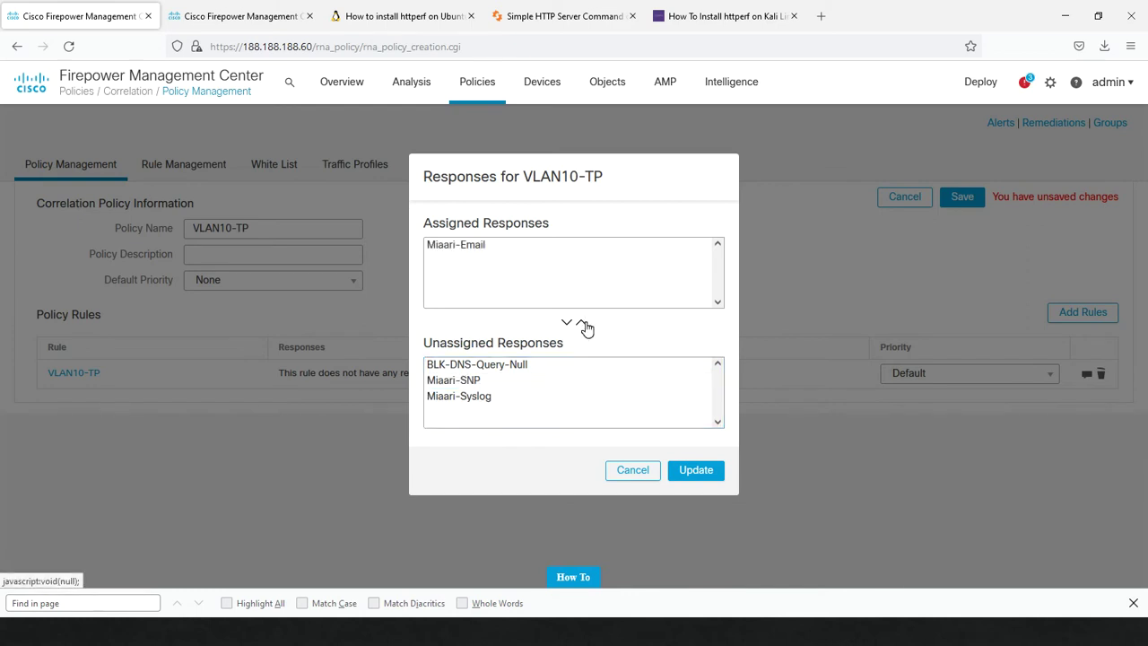
{"action": "left_click", "coordinate": [694, 470]}
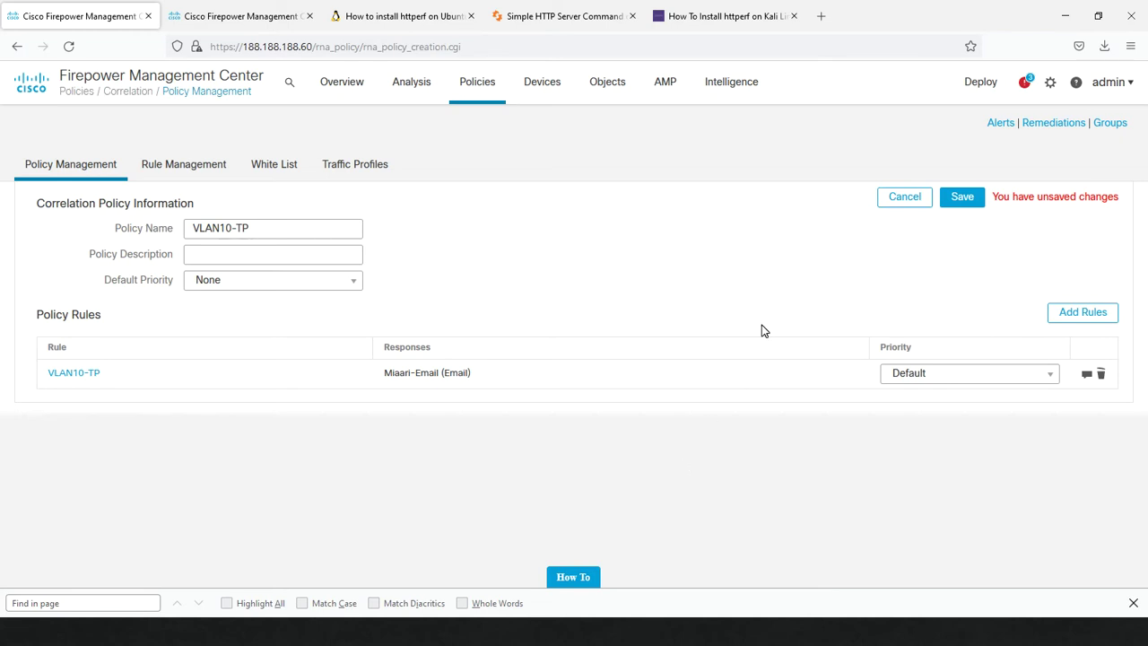
{"action": "left_click", "coordinate": [968, 203]}
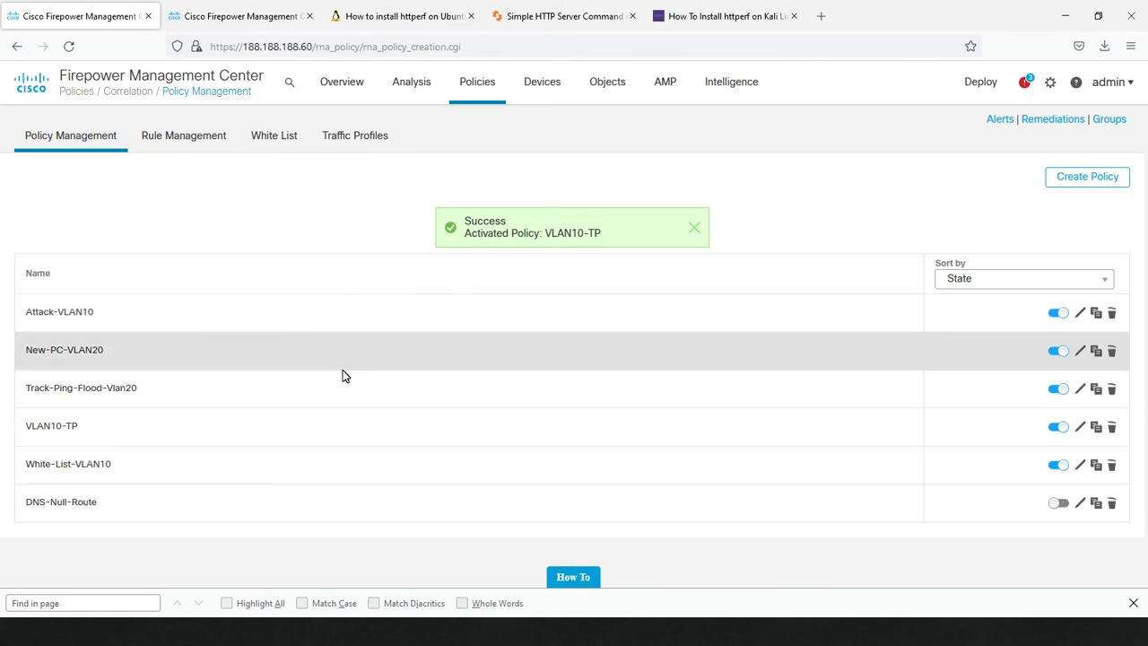
- Open Outlook to check the inbox for correlation event emails, and return to Firepower Management Center
{"action": "key", "text": "super"}
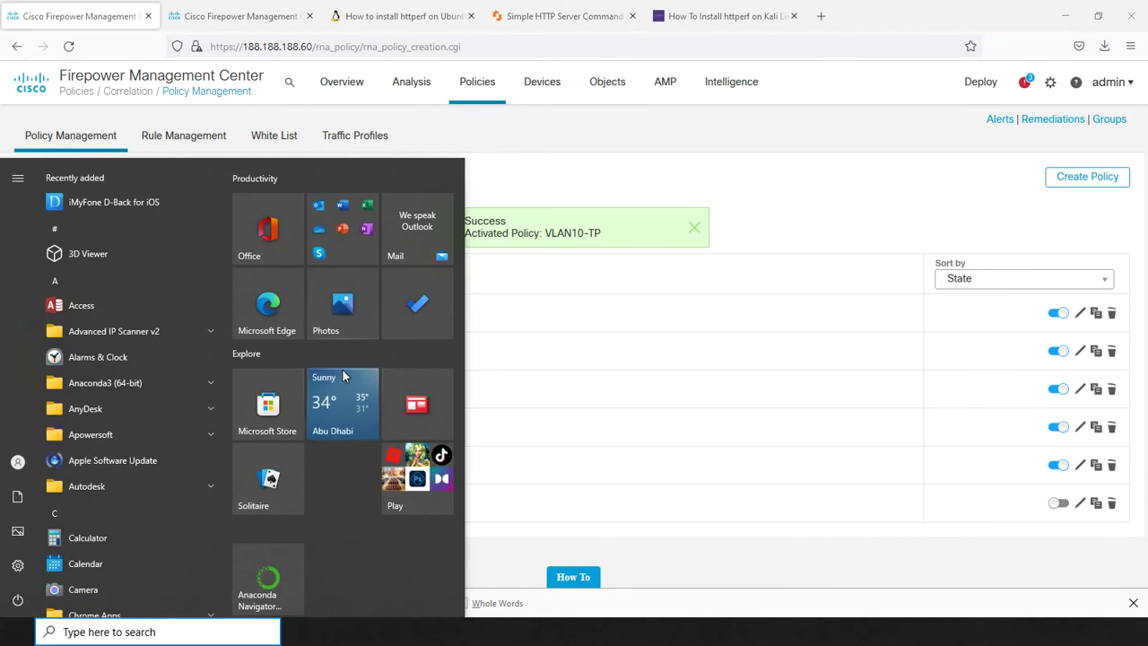
{"action": "key", "text": "alt+Tab"}
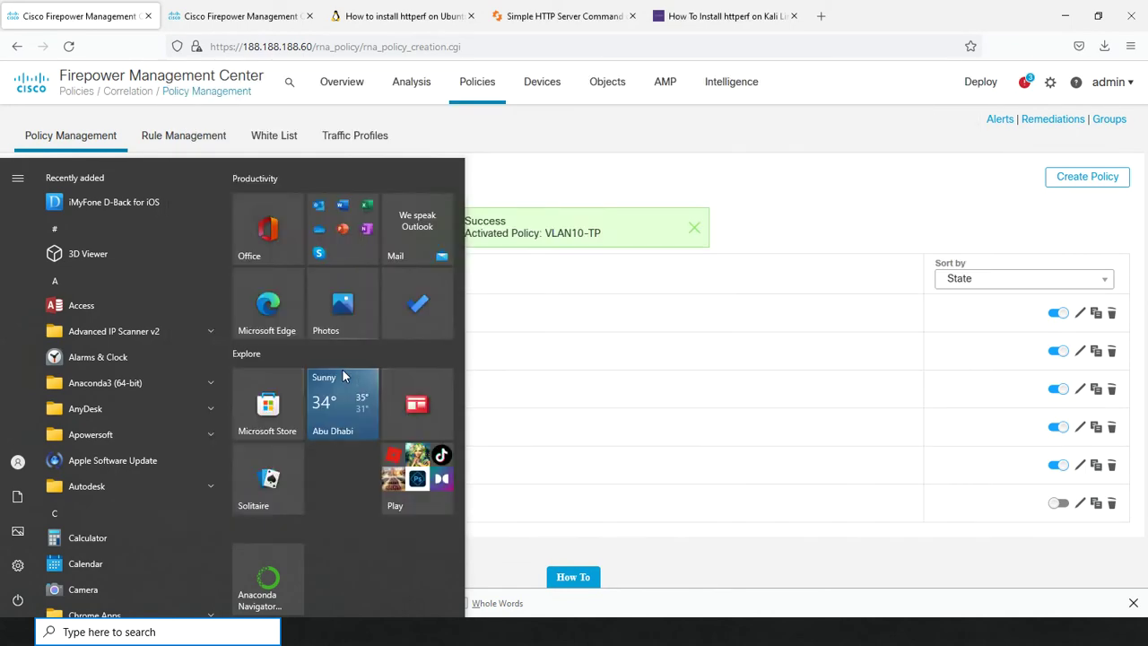
{"action": "key", "text": "super"}
{"action": "type", "text": "outlook"}
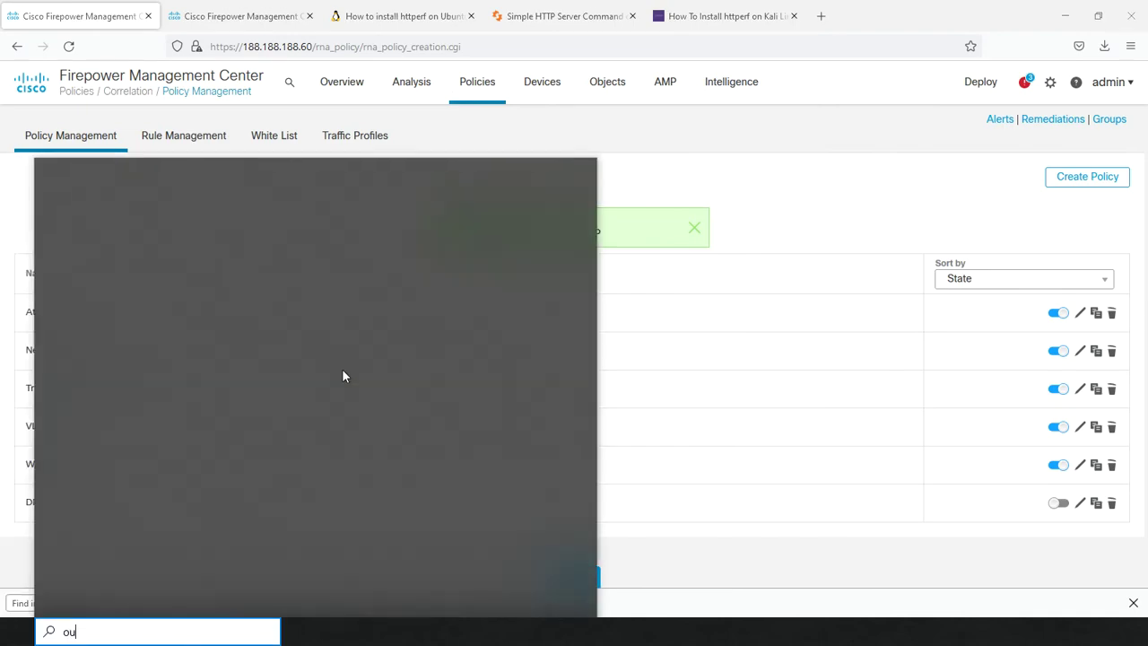
{"action": "key", "text": "Return"}
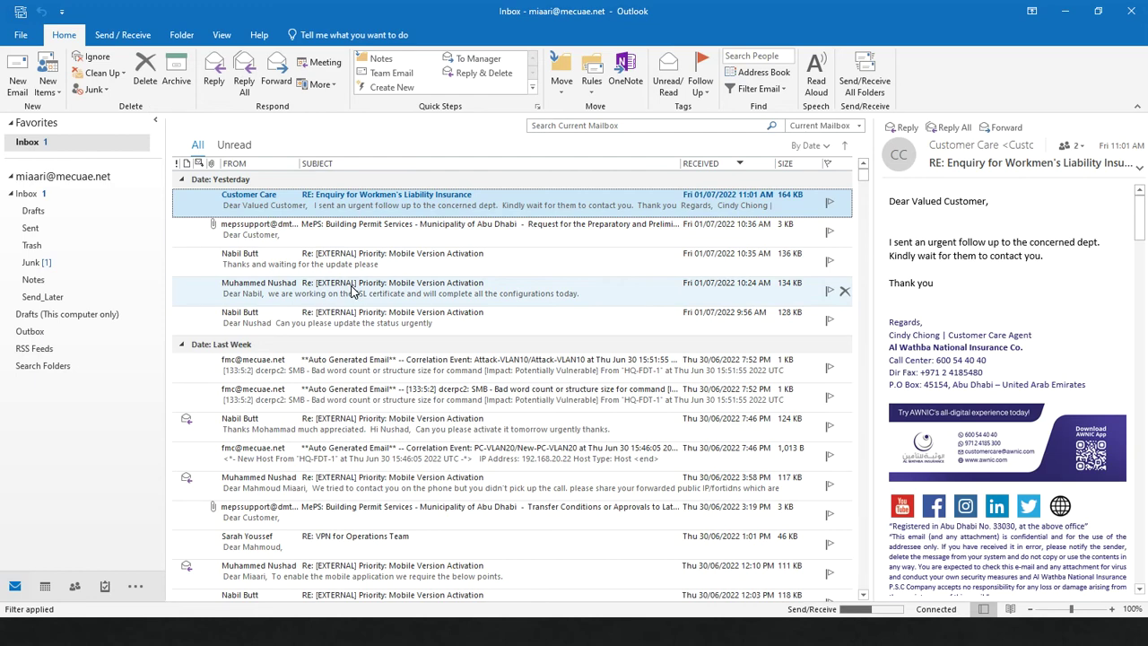
{"action": "key", "text": "alt+Tab"}
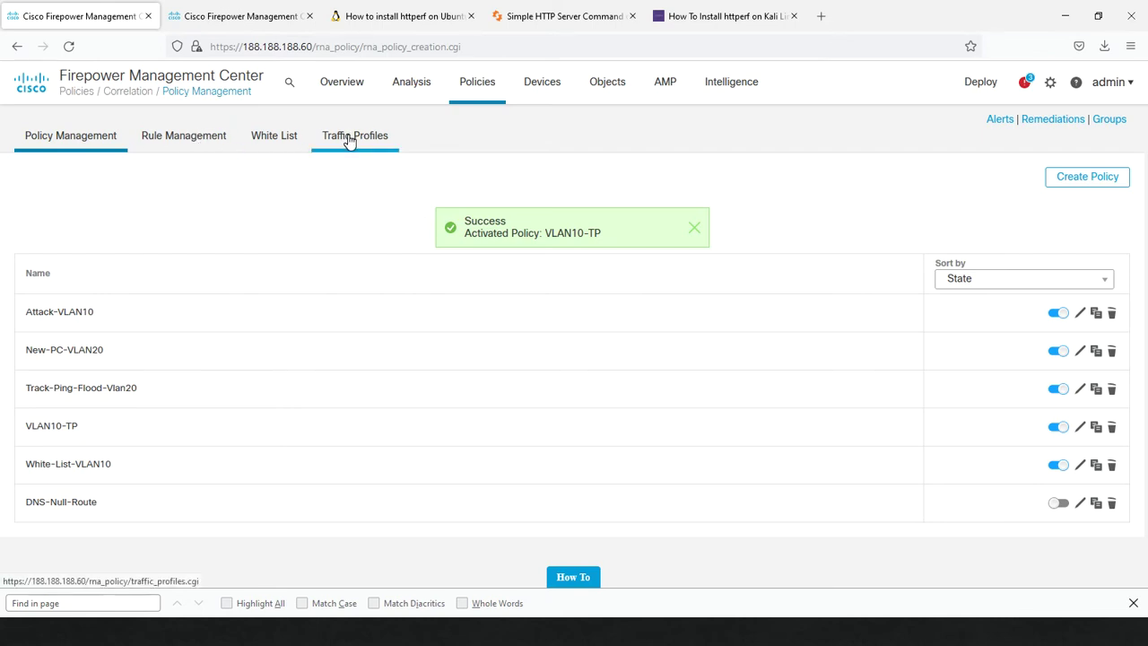
- Create a correlation rule named HTTP-TP that triggers when the Track-HTTP-P traffic profile changes
{"action": "left_click", "coordinate": [196, 145]}
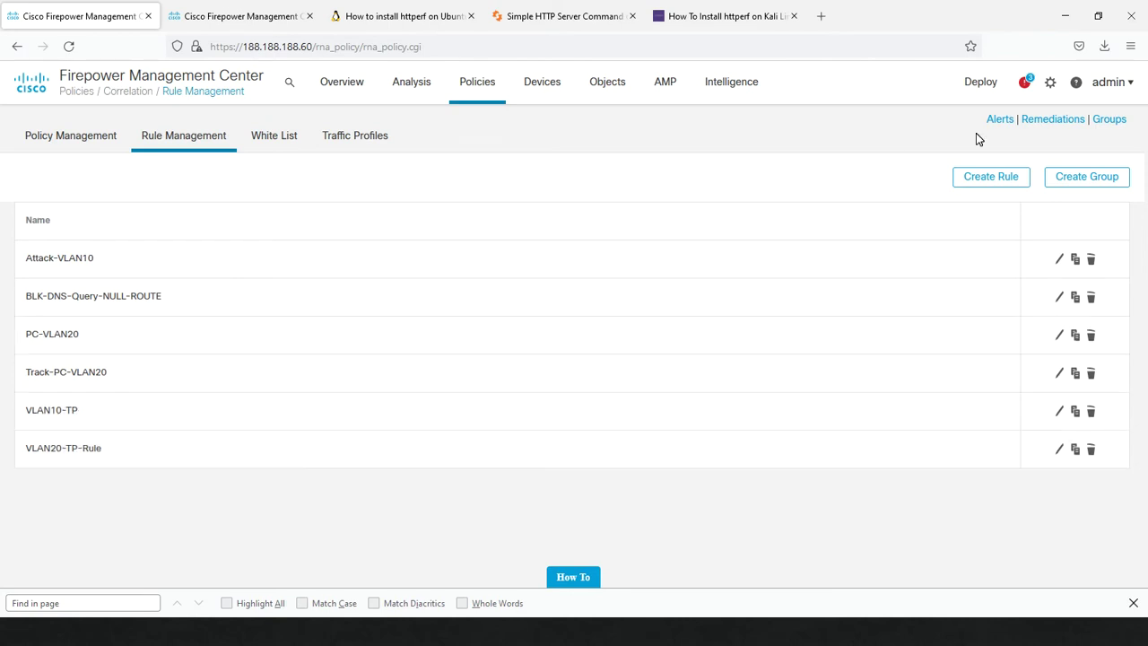
{"action": "left_click", "coordinate": [1004, 179]}
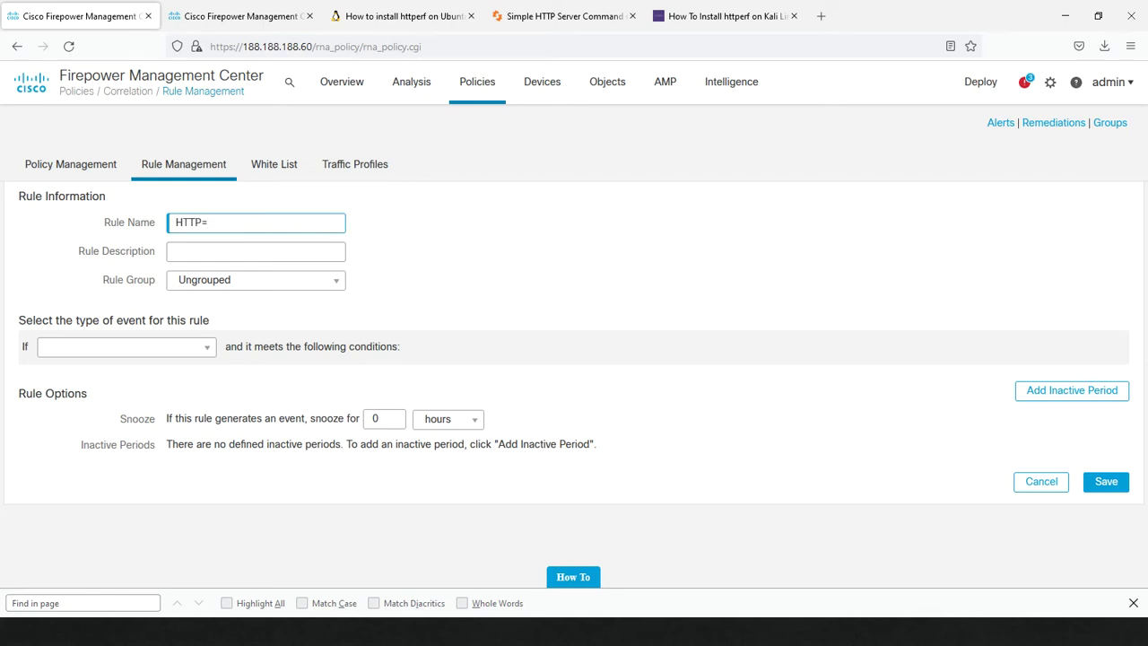
{"action": "left_click", "coordinate": [123, 350]}
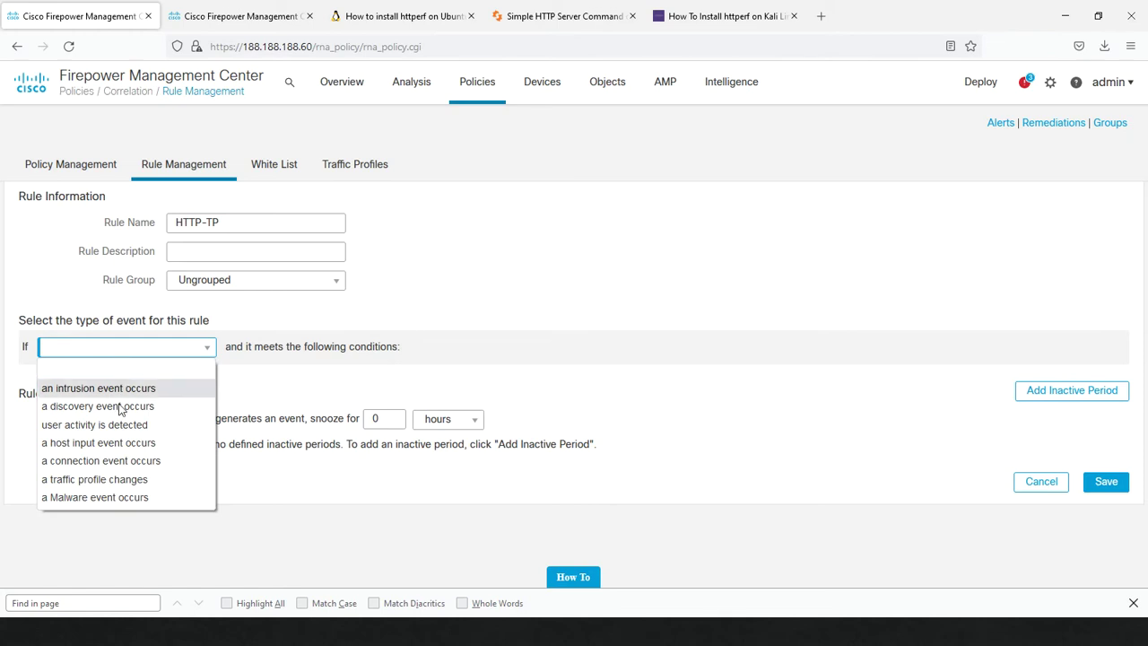
{"action": "left_click", "coordinate": [126, 483]}
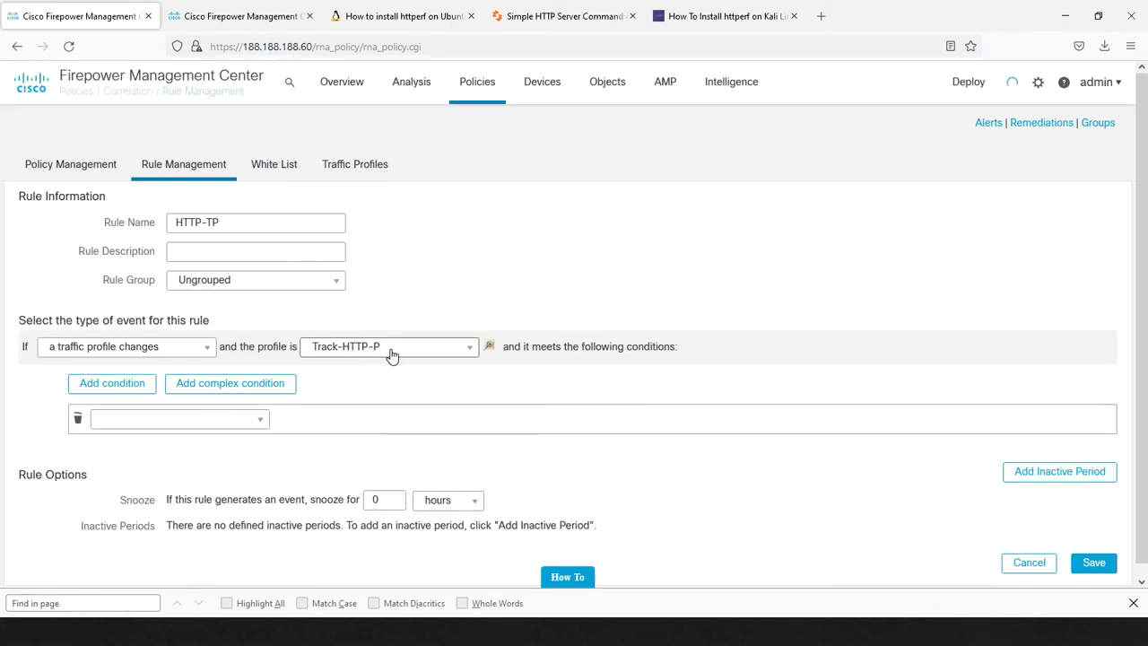
- Set the HTTP-TP rule's condition to Number of Connections greater than 2 standard deviations and save the rule
{"action": "left_click", "coordinate": [186, 419]}
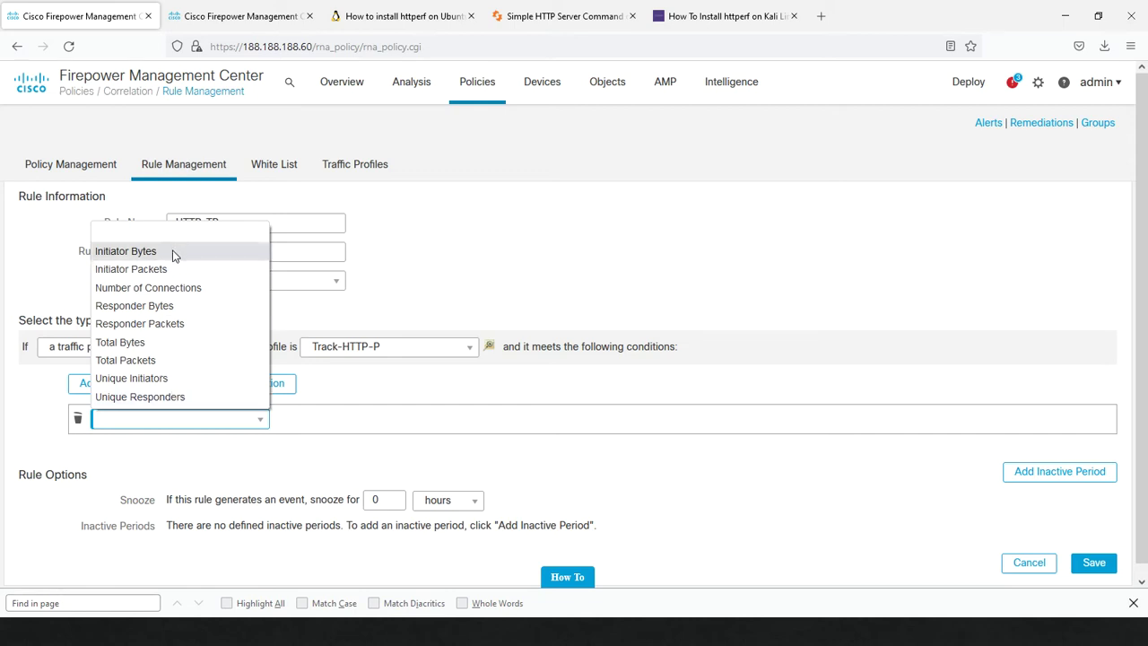
{"action": "left_click", "coordinate": [166, 288]}
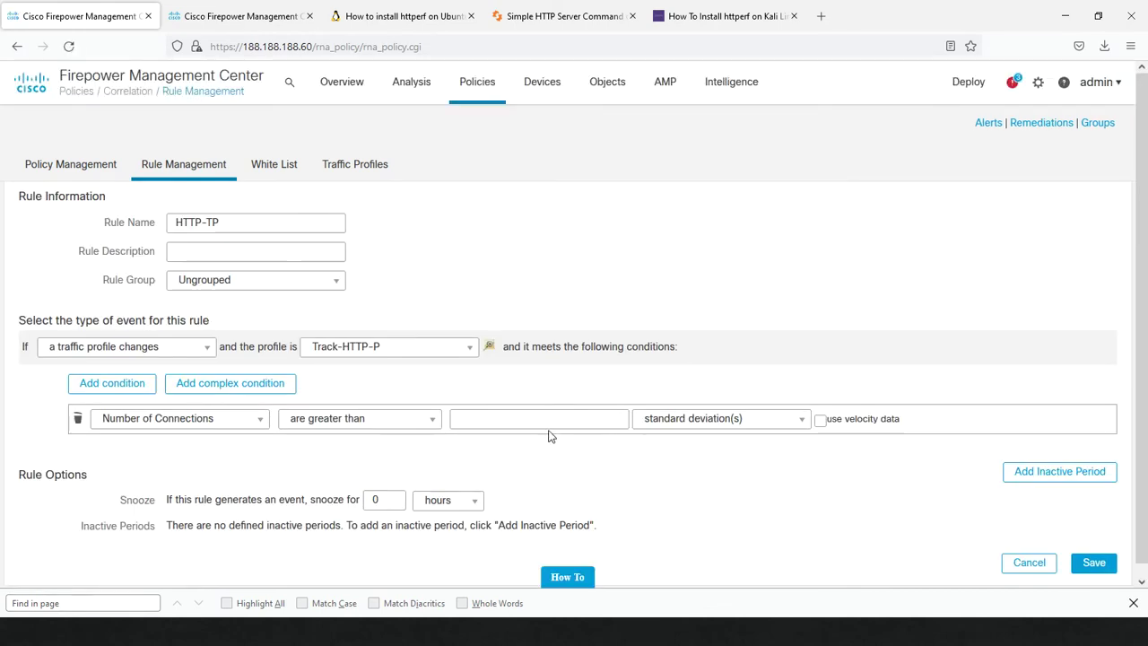
{"action": "left_click", "coordinate": [556, 428]}
{"action": "type", "text": "2"}
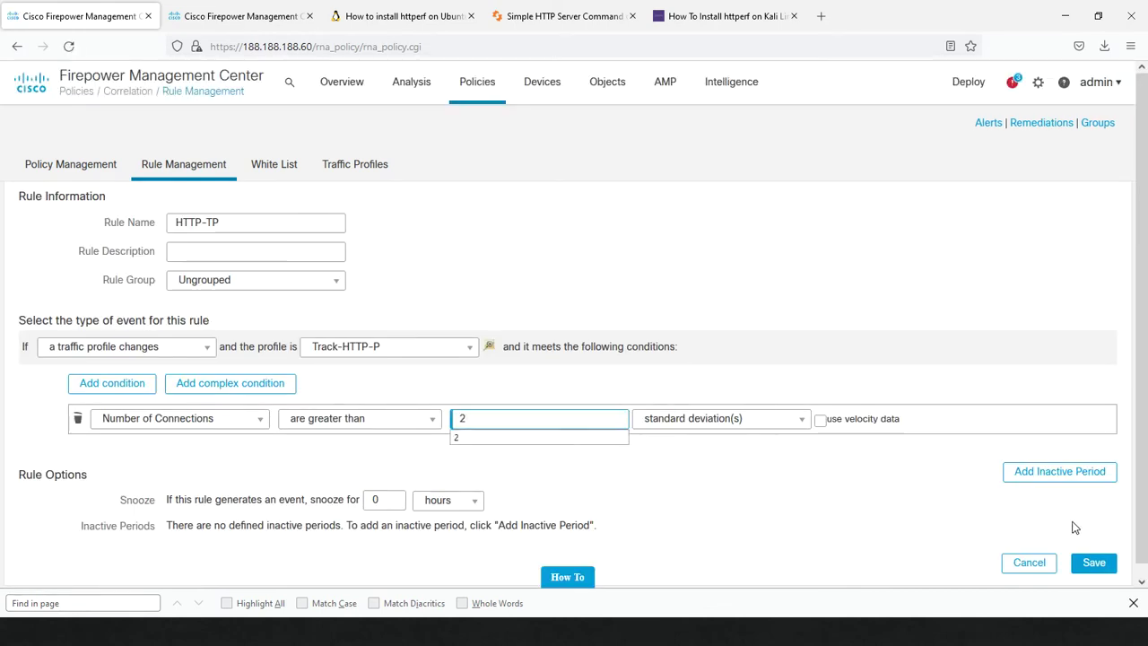
{"action": "left_click", "coordinate": [1092, 563]}
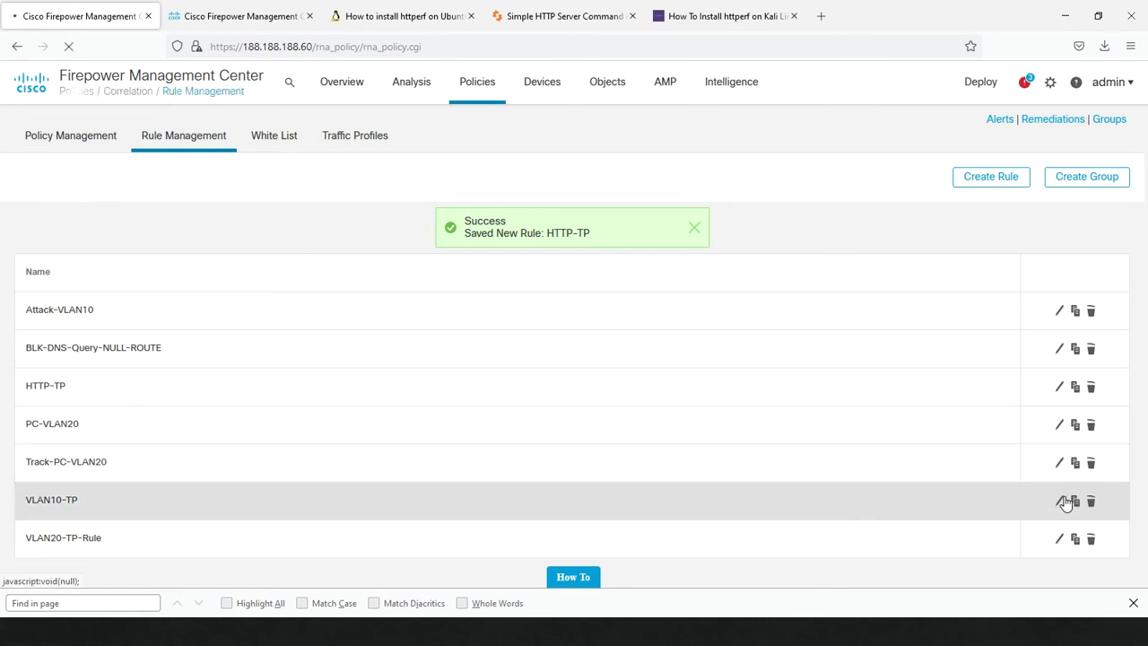
- Edit the VLAN10-TP correlation rule so that it monitors the Vlan10-TP traffic profile
{"action": "left_click", "coordinate": [1063, 502]}
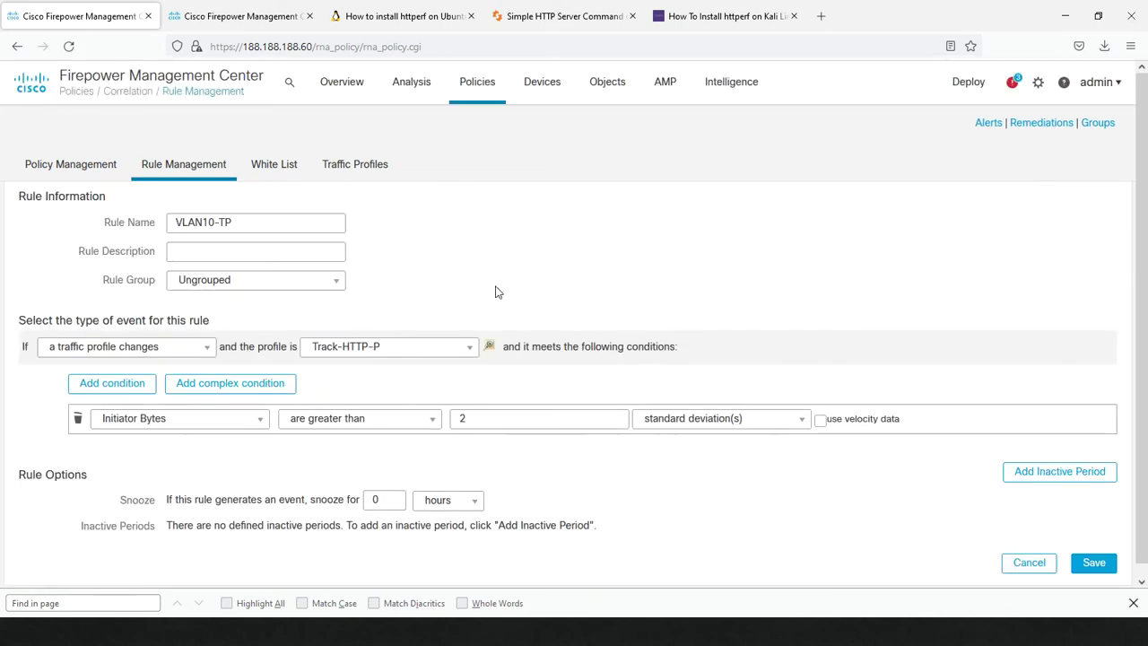
{"action": "left_click", "coordinate": [389, 346]}
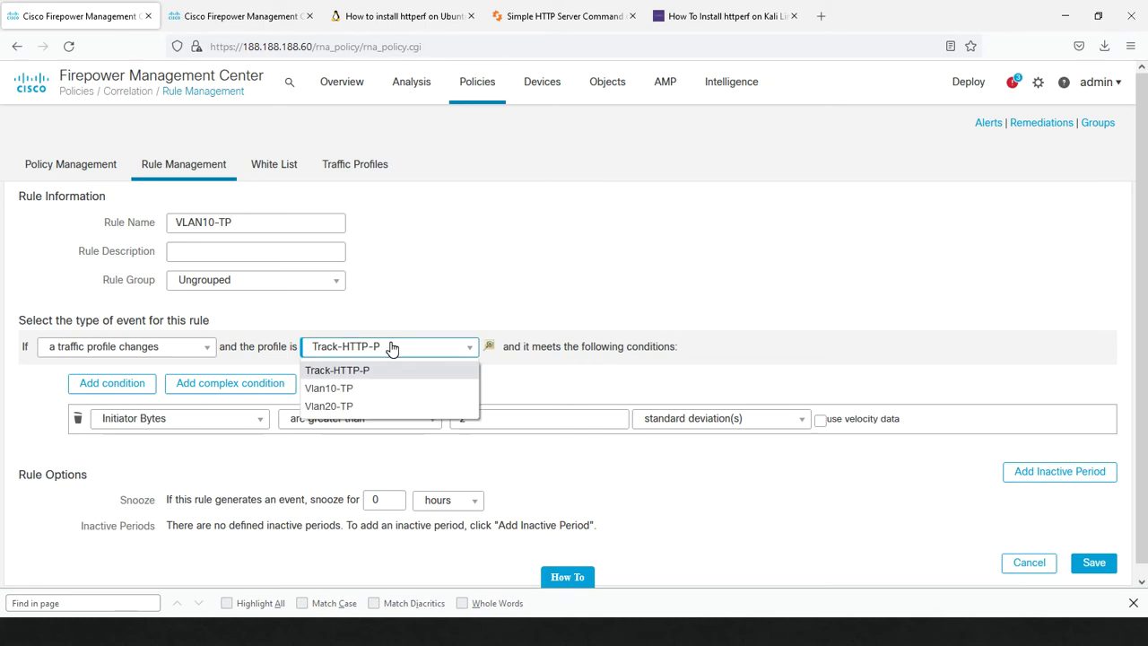
{"action": "left_click", "coordinate": [363, 387]}
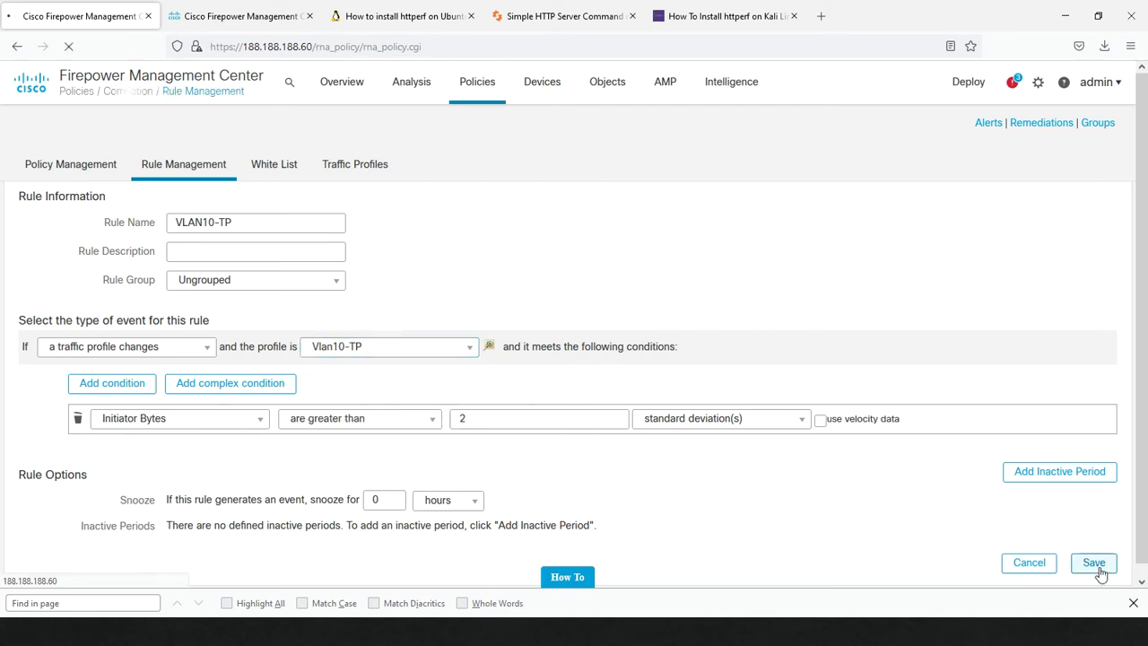
- Save the VLAN10-TP rule and create a correlation policy named HTTP-TP that contains the HTTP-TP rule
{"action": "left_click", "coordinate": [1099, 564]}
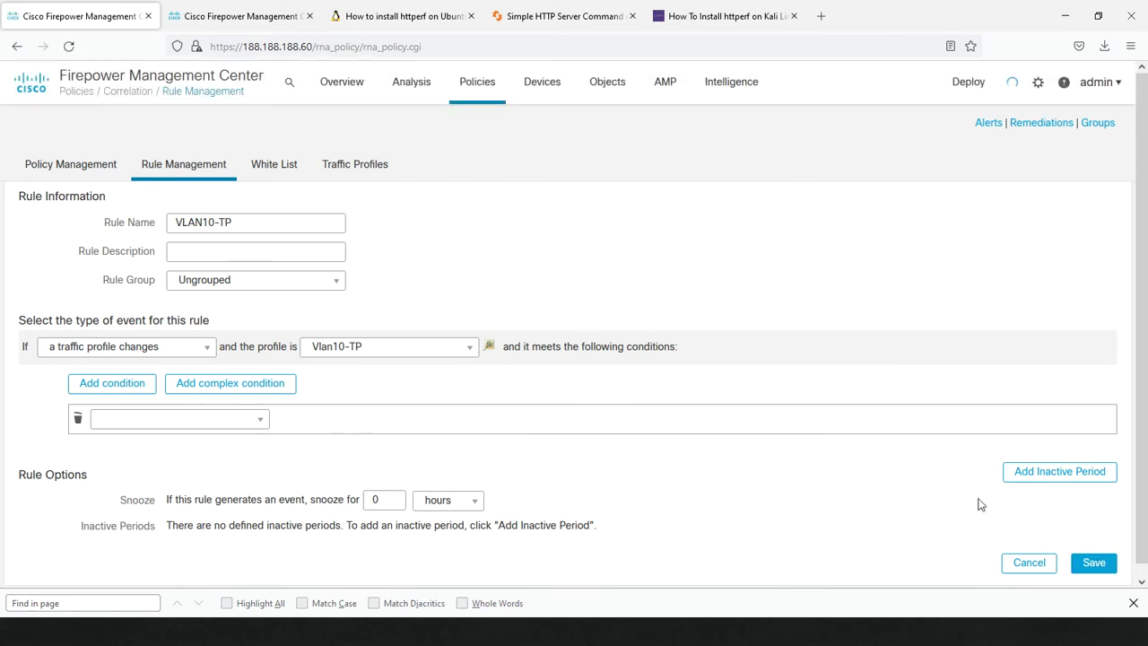
{"action": "left_click", "coordinate": [44, 166]}
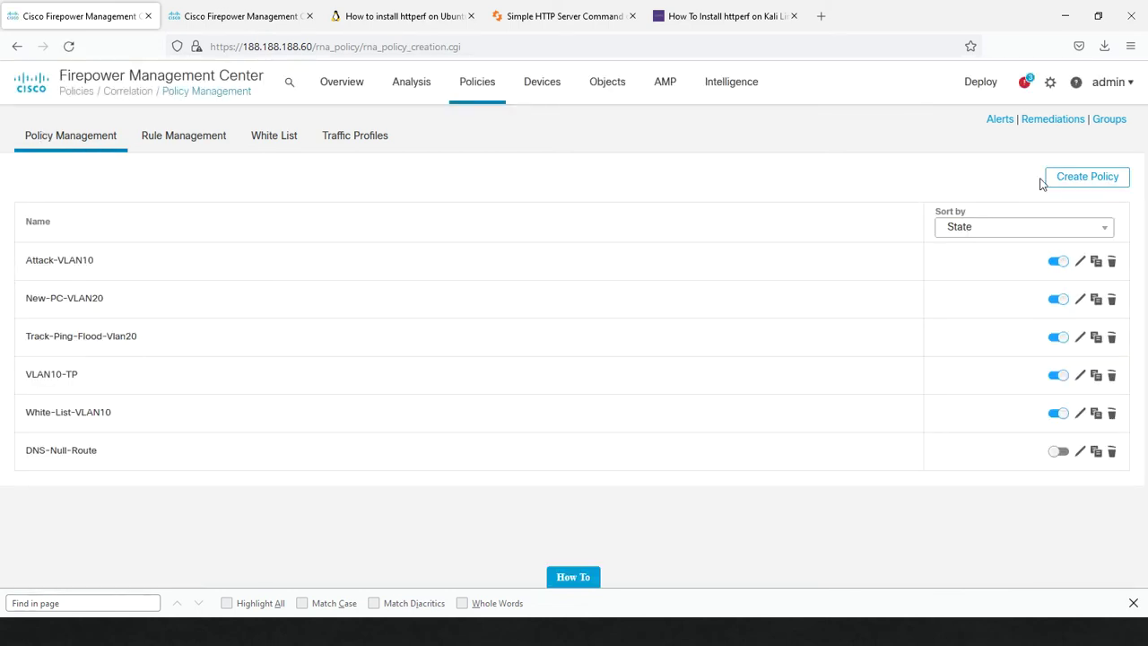
{"action": "left_click", "coordinate": [367, 152]}
{"action": "left_click", "coordinate": [263, 232]}
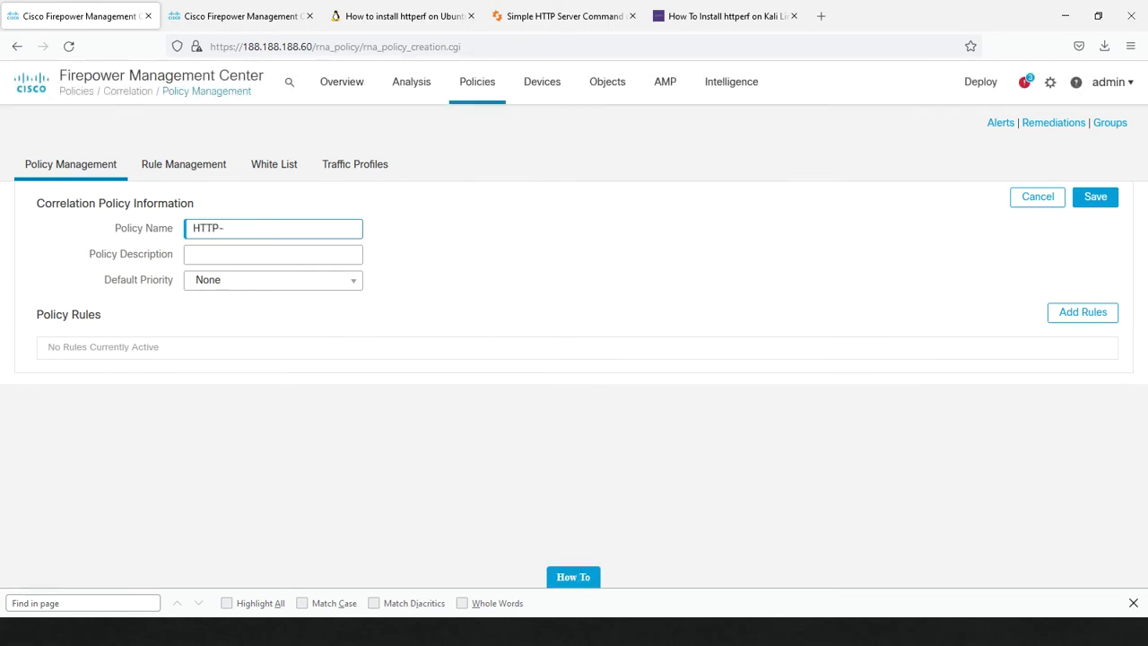
{"action": "type", "text": "HTTP-TP"}
{"action": "left_click", "coordinate": [1083, 312]}
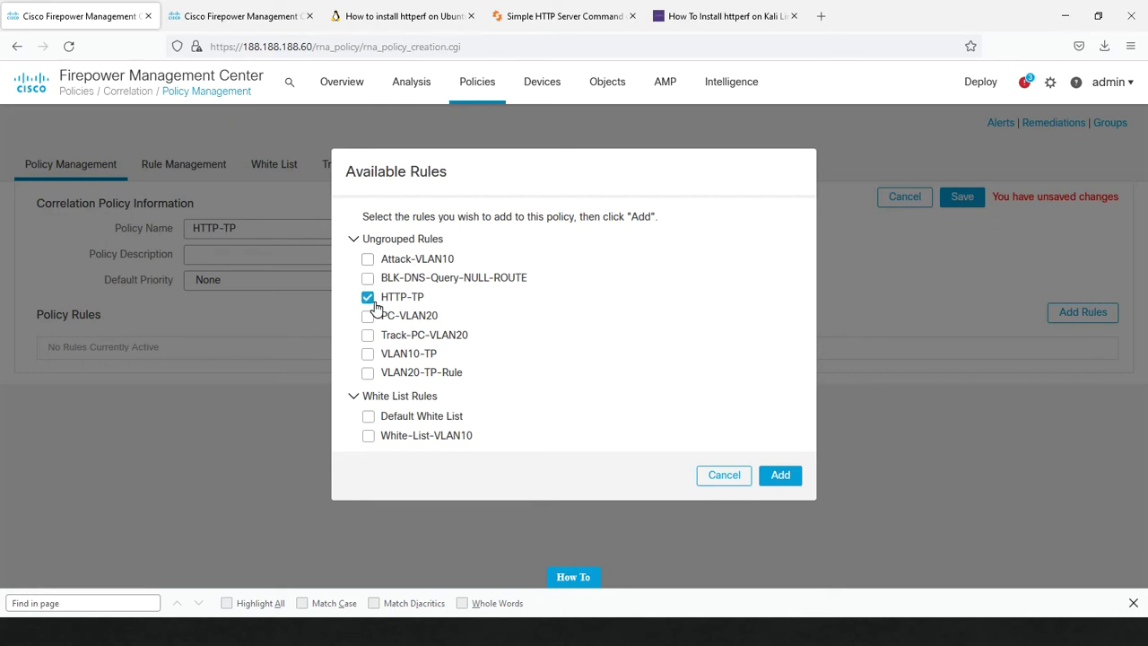
{"action": "left_click", "coordinate": [787, 478]}
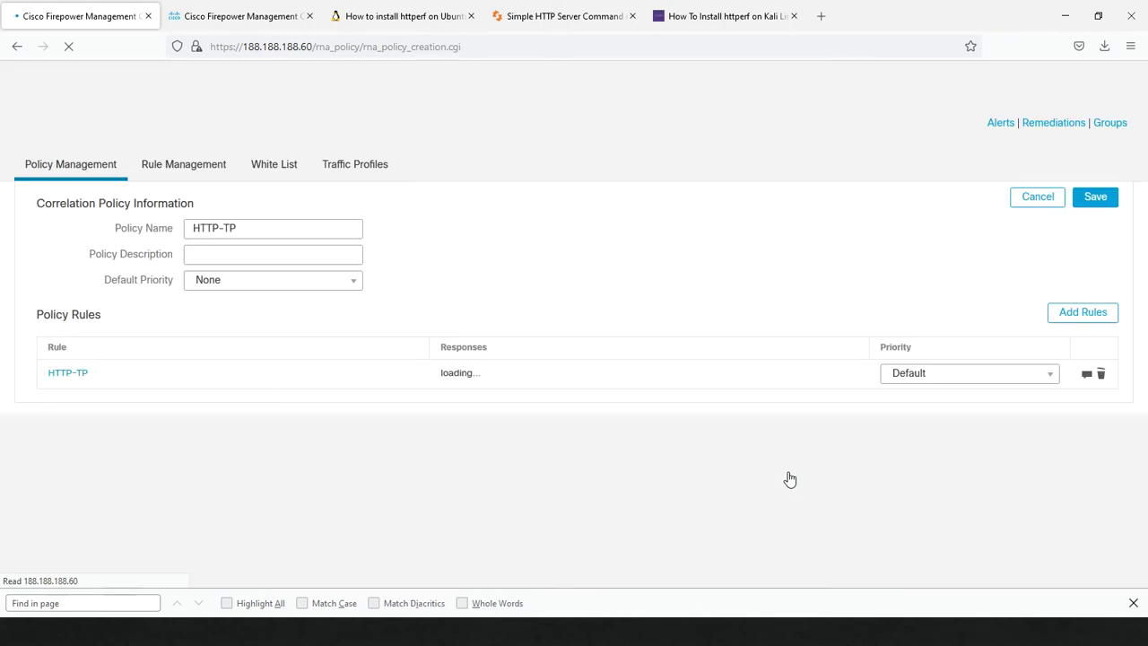
- Assign the email alert response to the policy's HTTP-TP rule, and save and activate the HTTP-TP policy
{"action": "left_click", "coordinate": [1086, 375]}
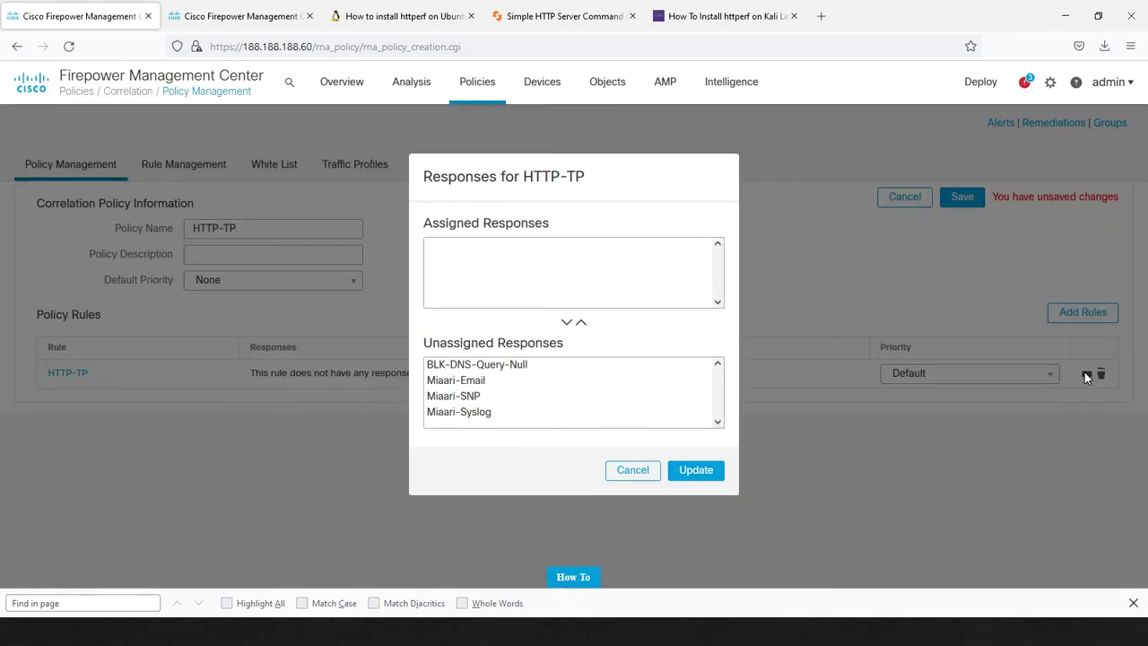
{"action": "left_click", "coordinate": [489, 380]}
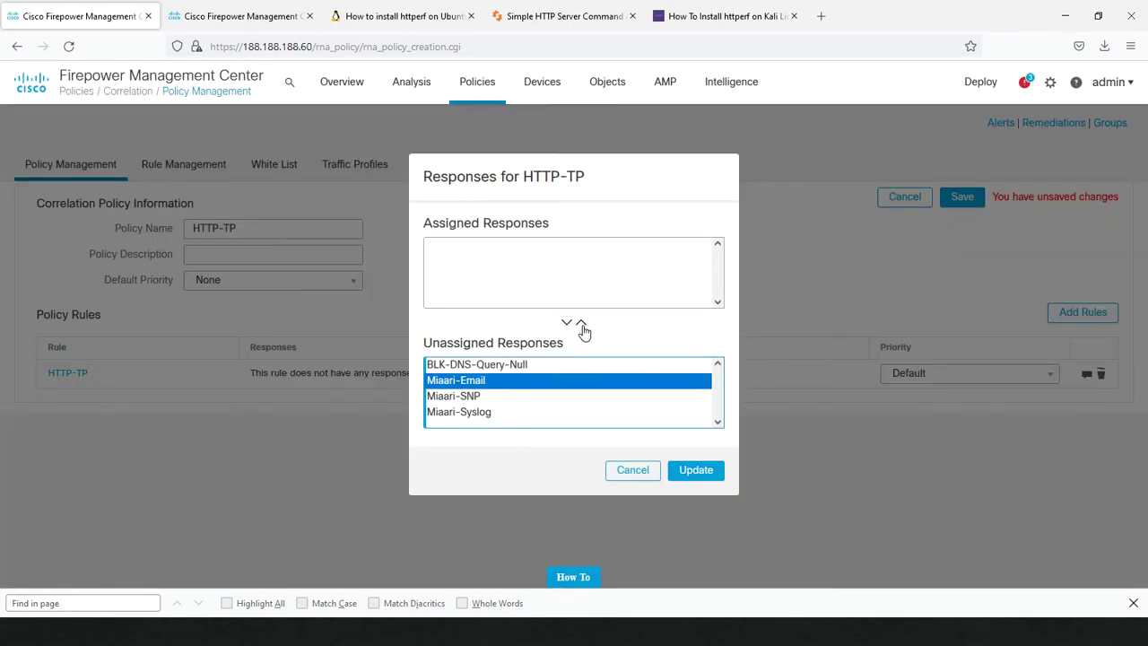
{"action": "left_click", "coordinate": [581, 322]}
{"action": "left_click", "coordinate": [695, 470]}
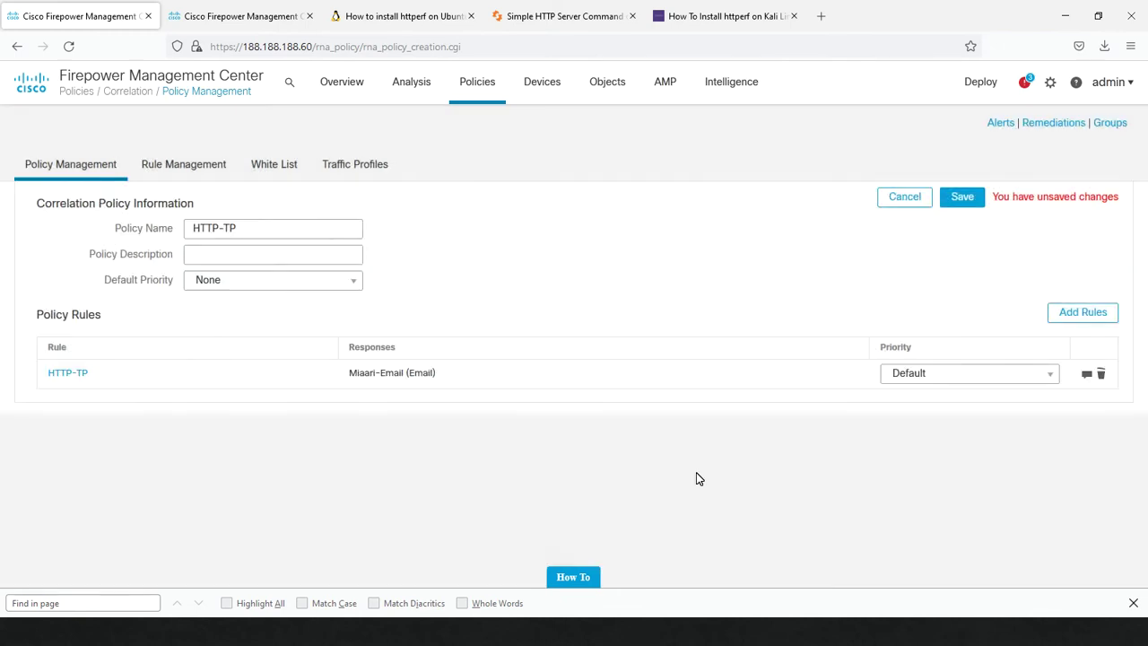
{"action": "left_click", "coordinate": [962, 199]}
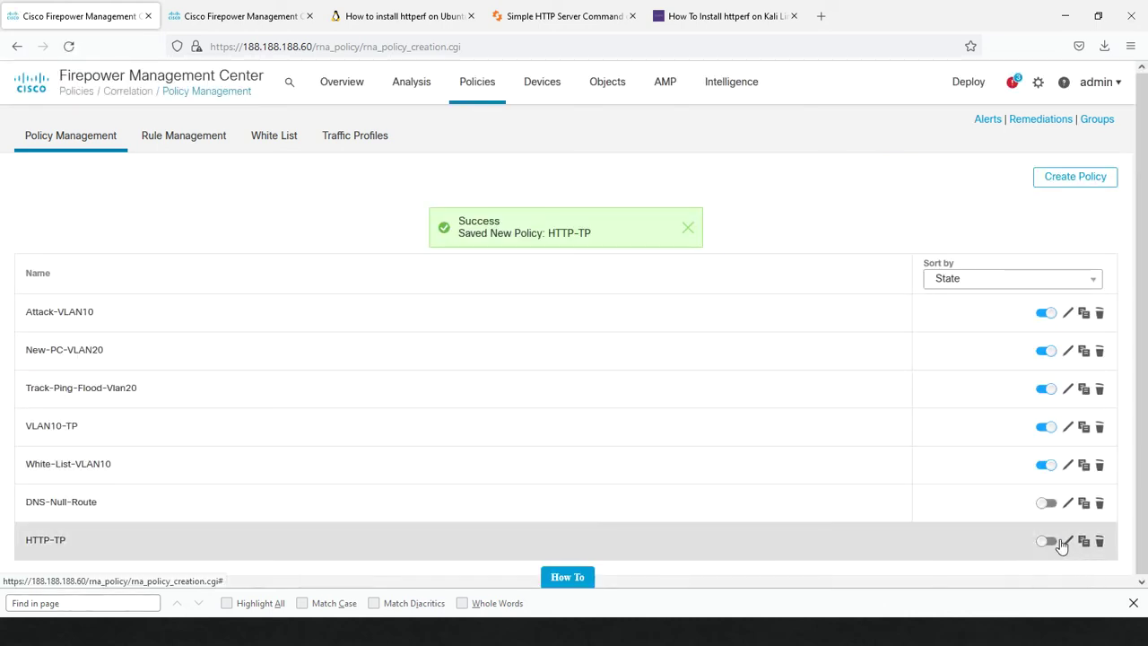
{"action": "left_click", "coordinate": [1061, 545]}
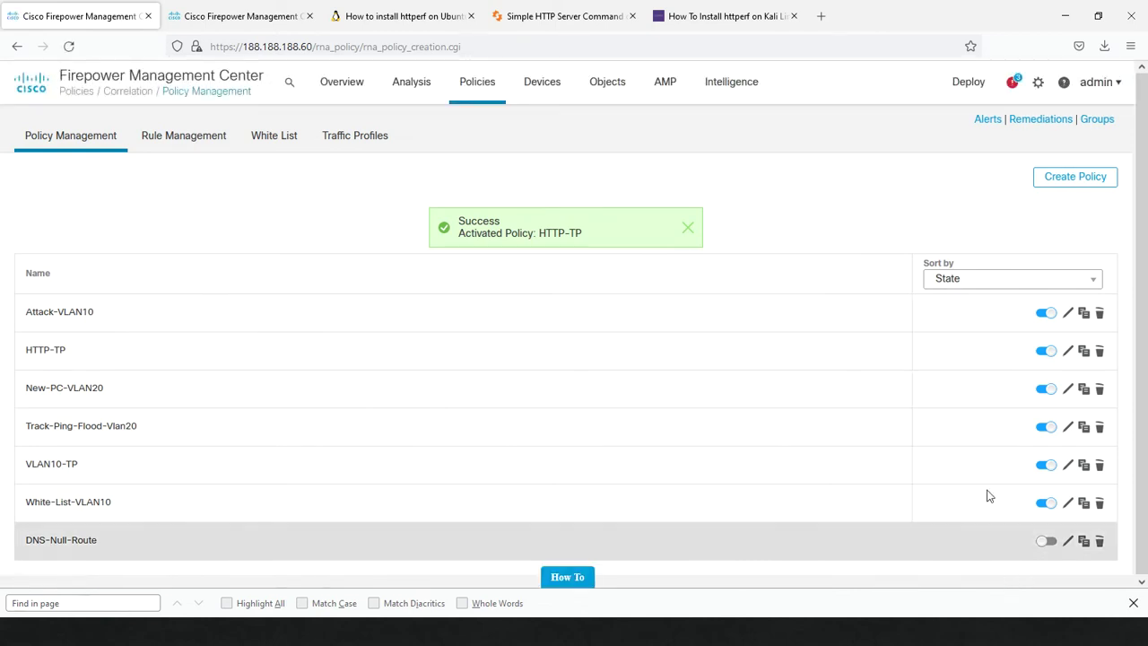
- Switch to Outlook, check the inbox for new correlation event emails, and return to Firepower Management Center
{"action": "key", "text": "alt+Tab"}
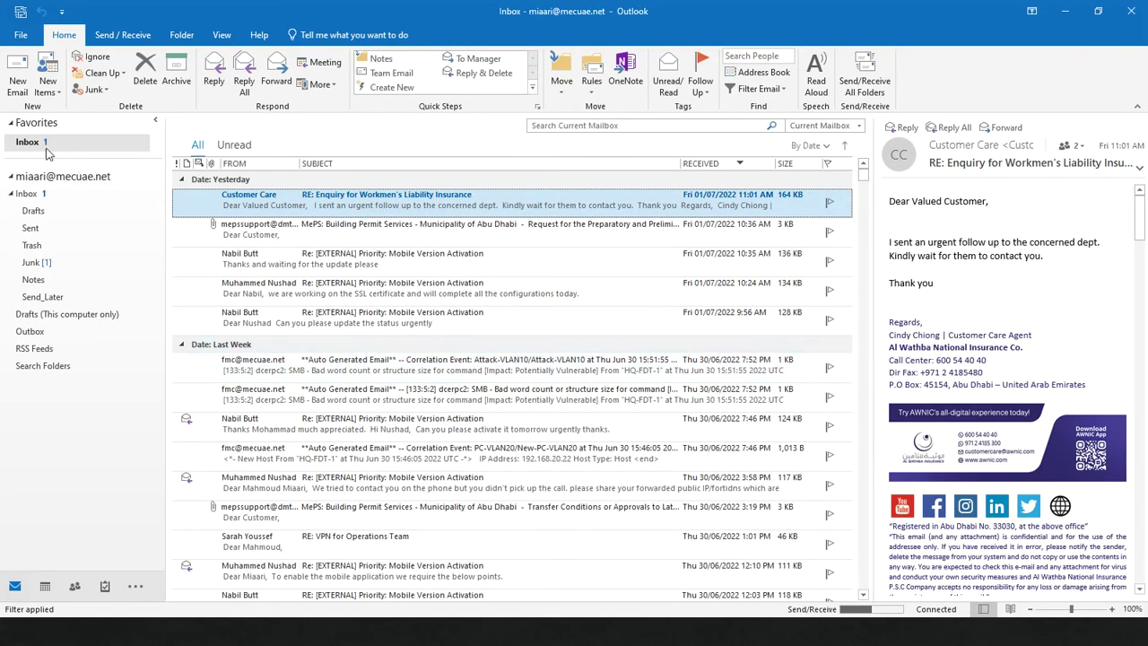
{"action": "left_click", "coordinate": [126, 35]}
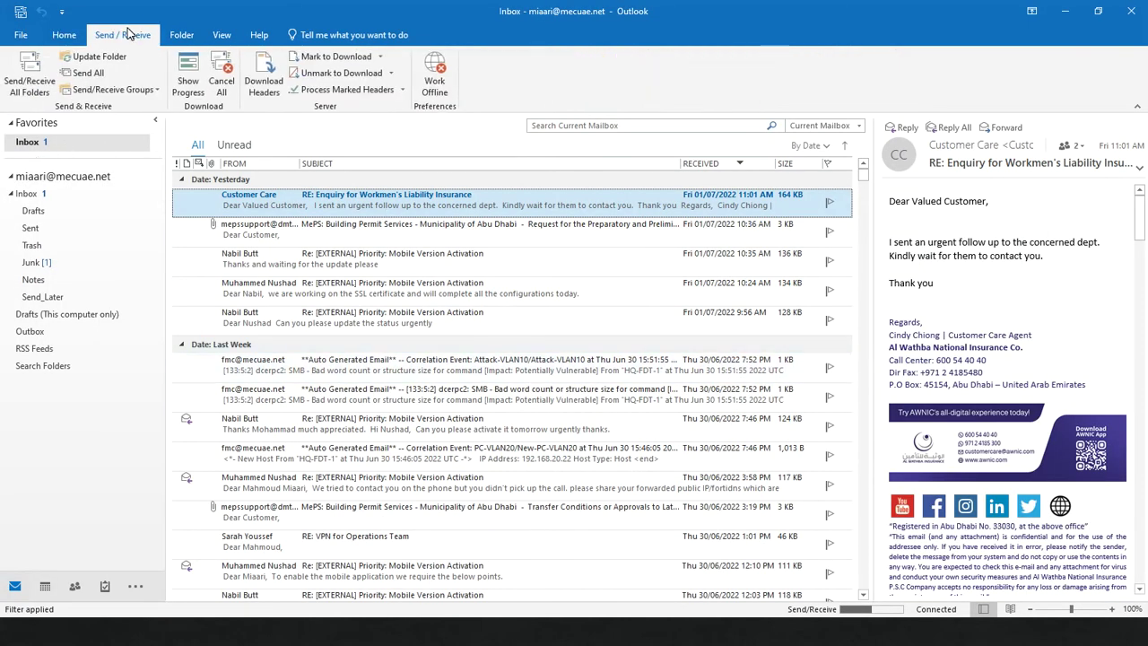
{"action": "left_click", "coordinate": [122, 89]}
{"action": "left_click", "coordinate": [115, 123]}
{"action": "left_click", "coordinate": [120, 91]}
{"action": "left_click", "coordinate": [107, 161]}
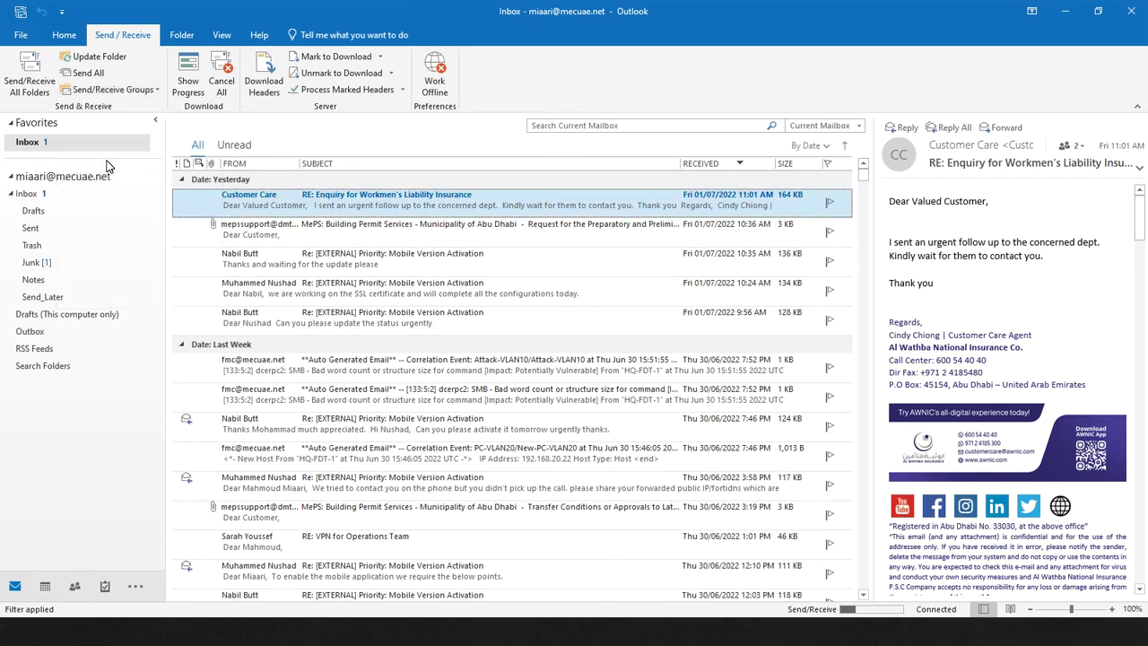
{"action": "left_click", "coordinate": [37, 231]}
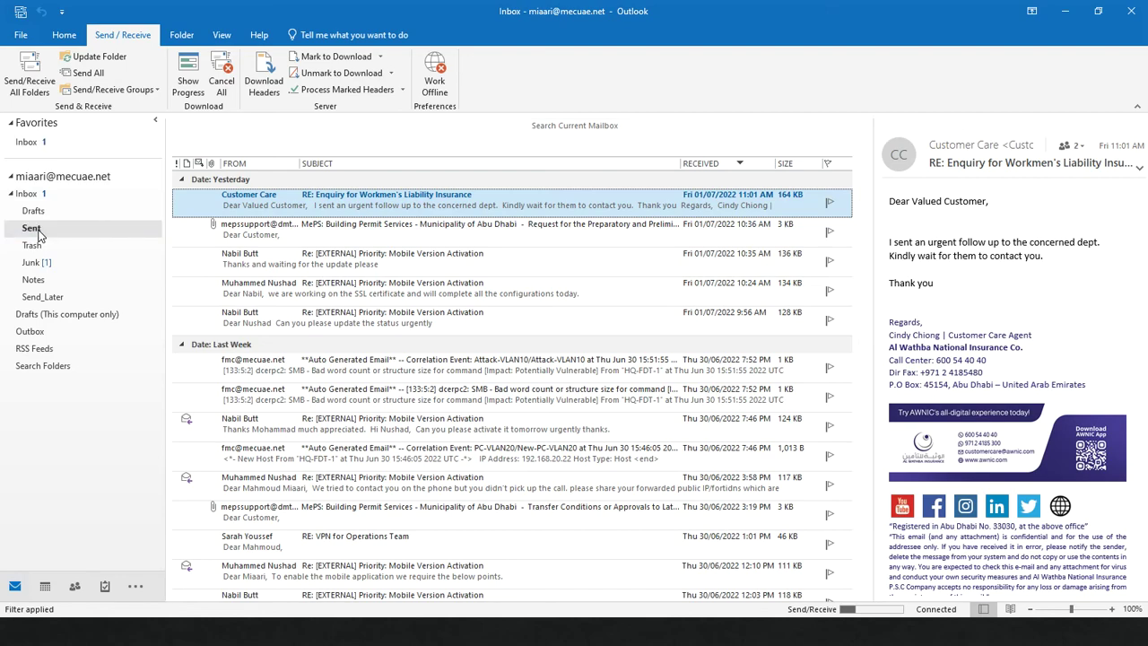
{"action": "left_click", "coordinate": [40, 196]}
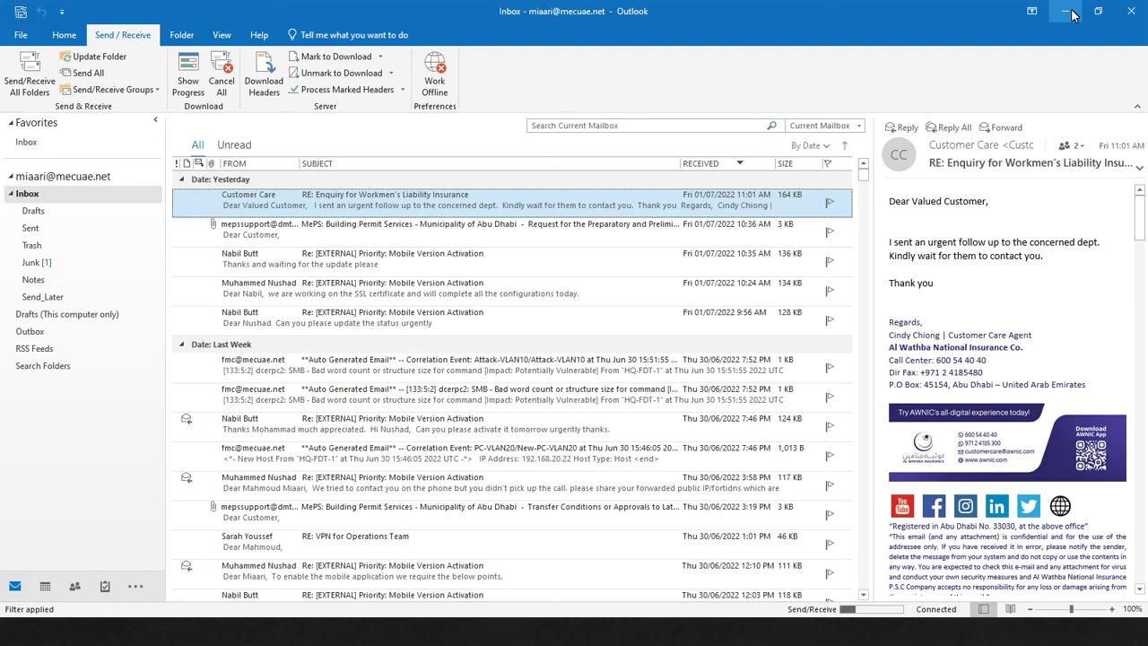
{"action": "key", "text": "alt+Tab"}
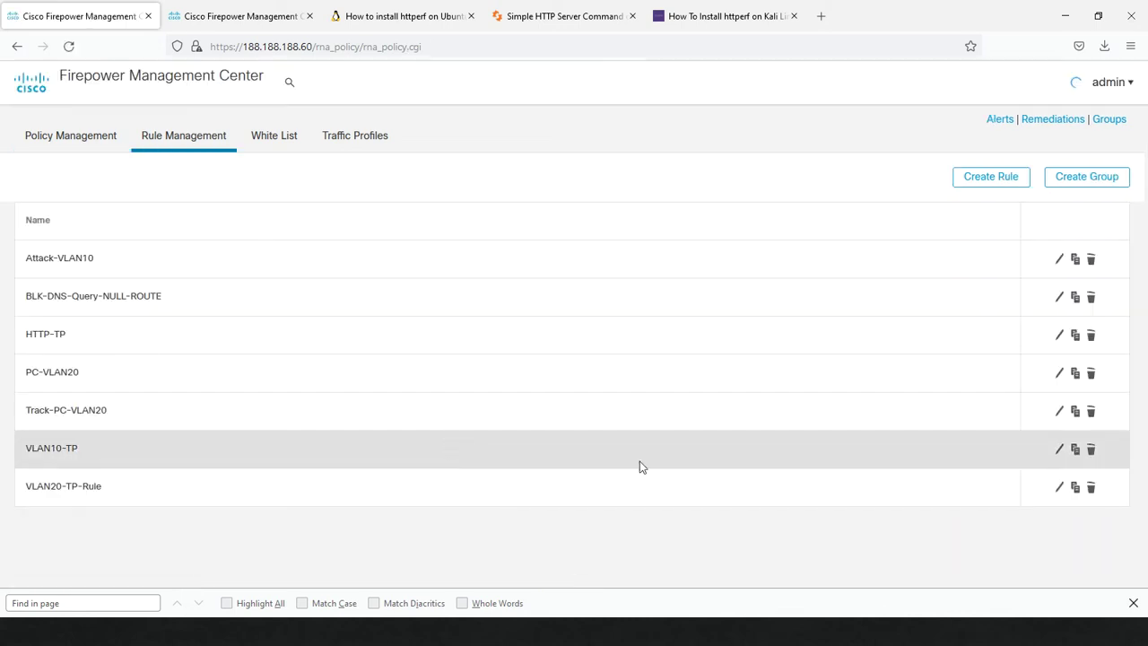
- Review the VLAN10-TP rule, the Vlan10-TP traffic profile and the VLAN10-TP correlation policy
{"action": "left_click", "coordinate": [1061, 449]}
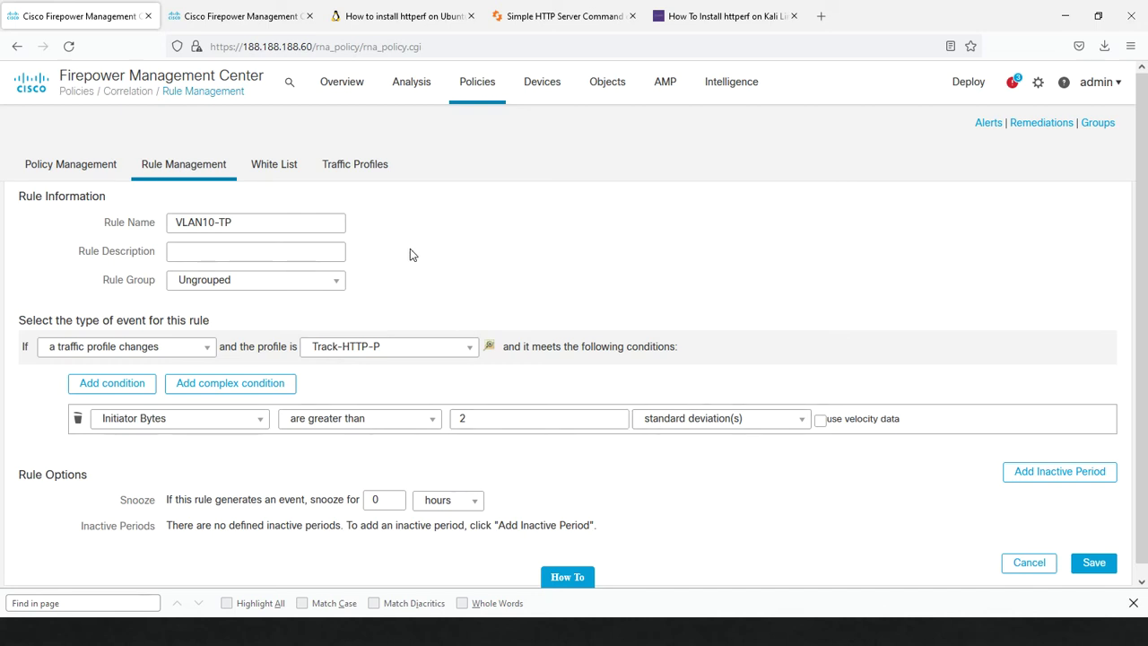
{"action": "left_click", "coordinate": [356, 169]}
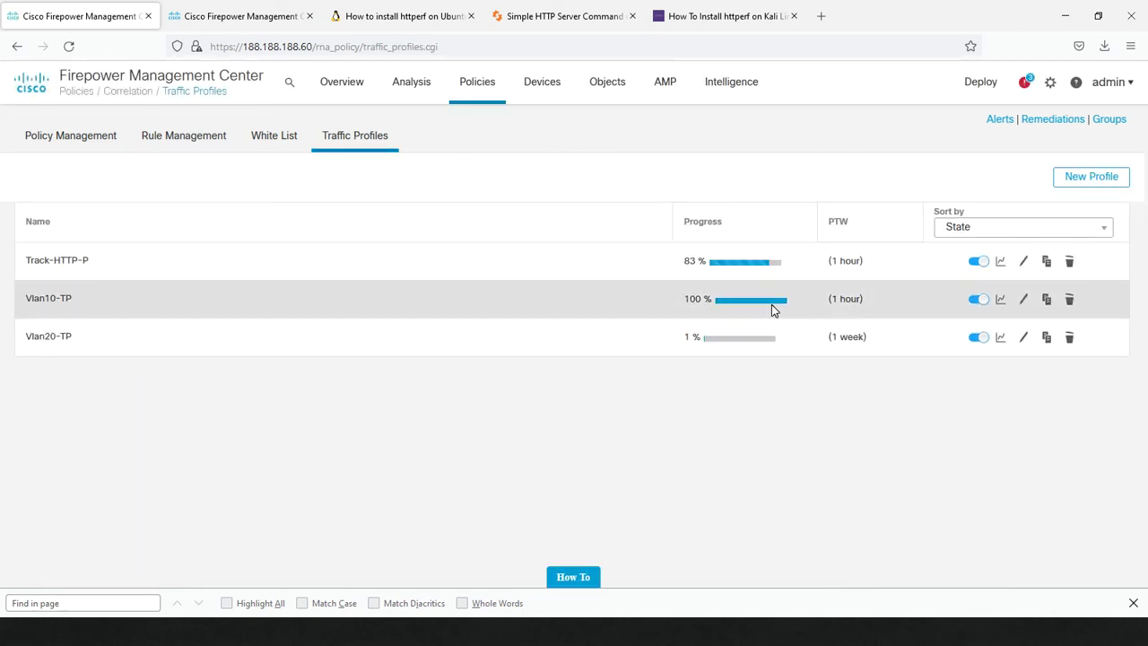
{"action": "left_click", "coordinate": [1027, 301]}
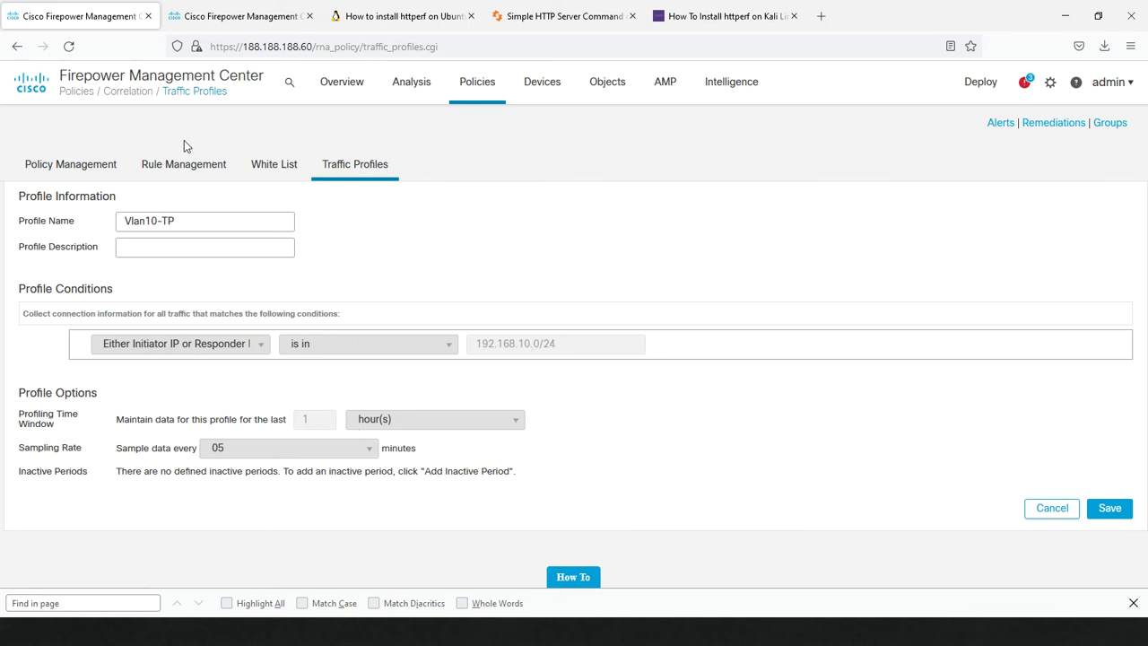
{"action": "left_click", "coordinate": [83, 171]}
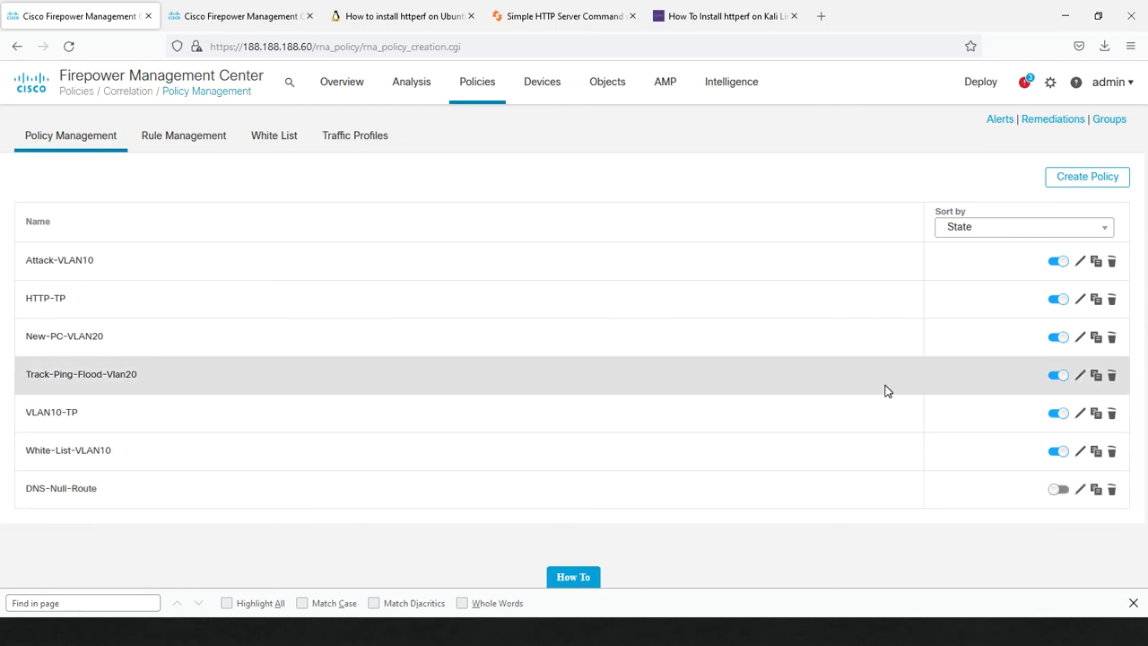
{"action": "left_click", "coordinate": [1082, 415]}
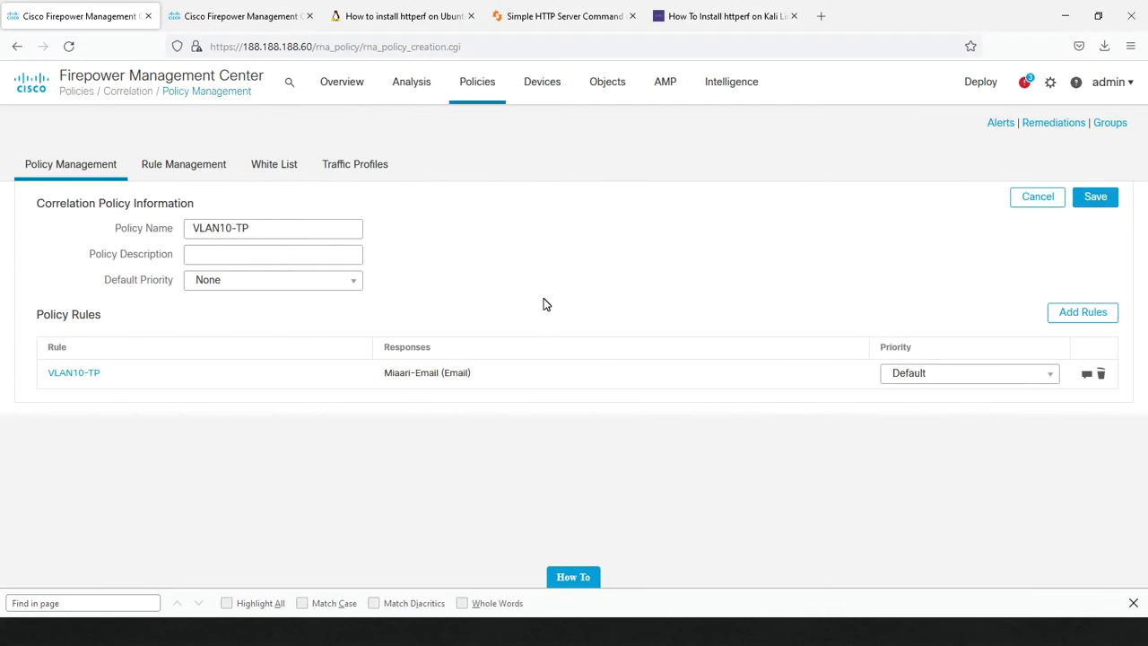
- Check the traffic profiles' progress and review the HTTP-TP correlation rule and policy
{"action": "left_click", "coordinate": [360, 165]}
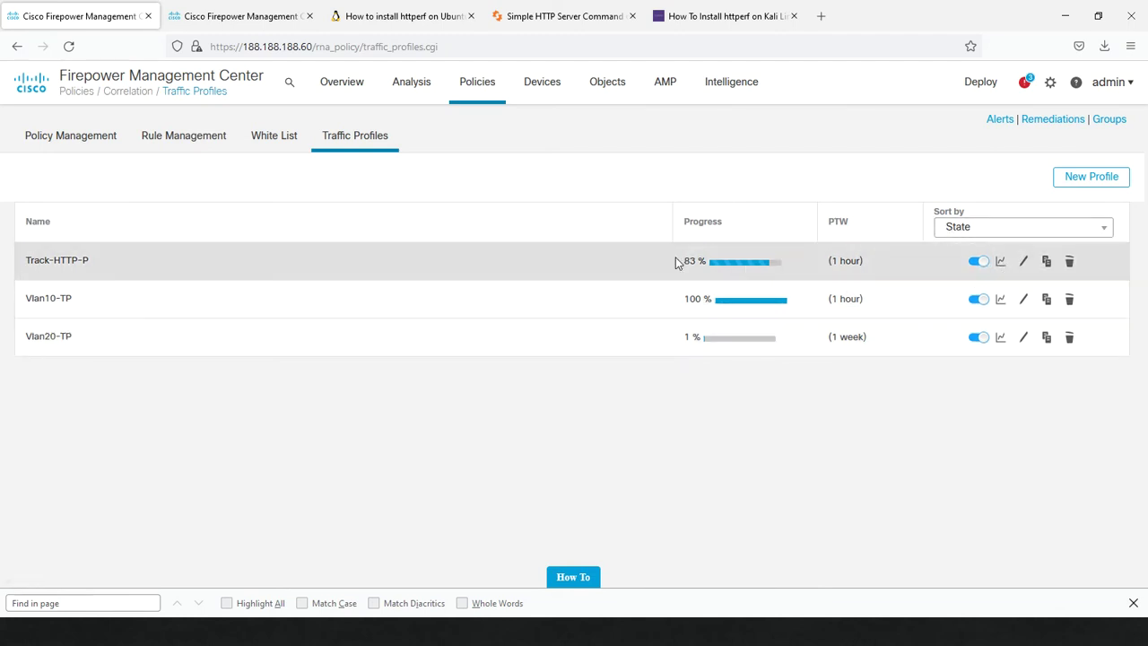
{"action": "left_click", "coordinate": [183, 137]}
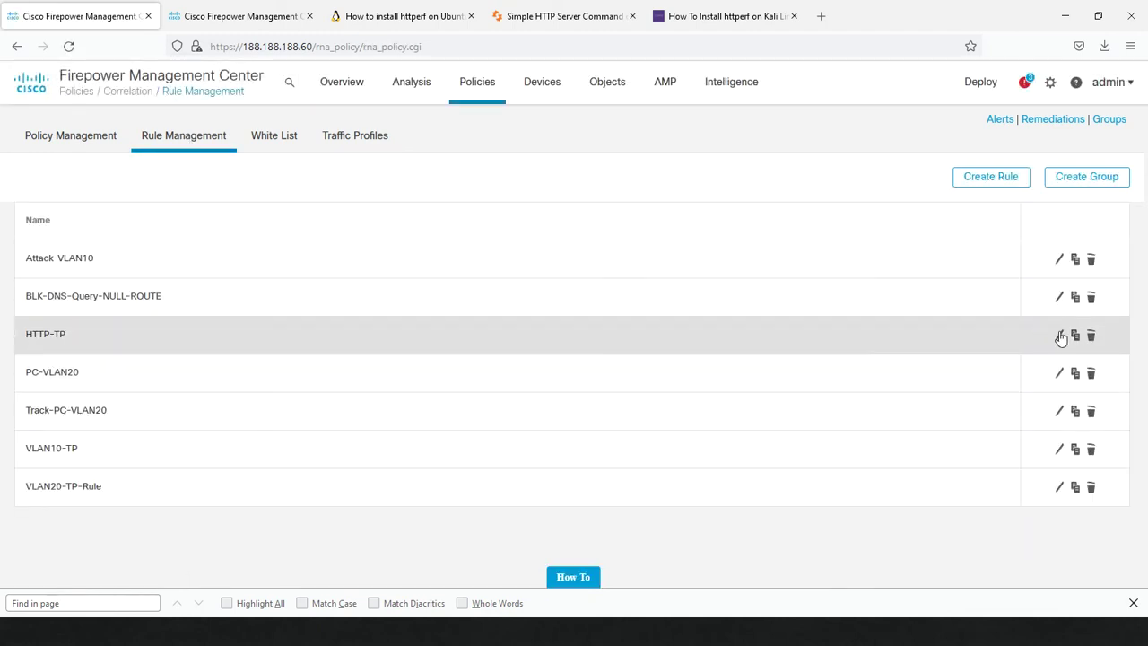
{"action": "left_click", "coordinate": [1061, 337]}
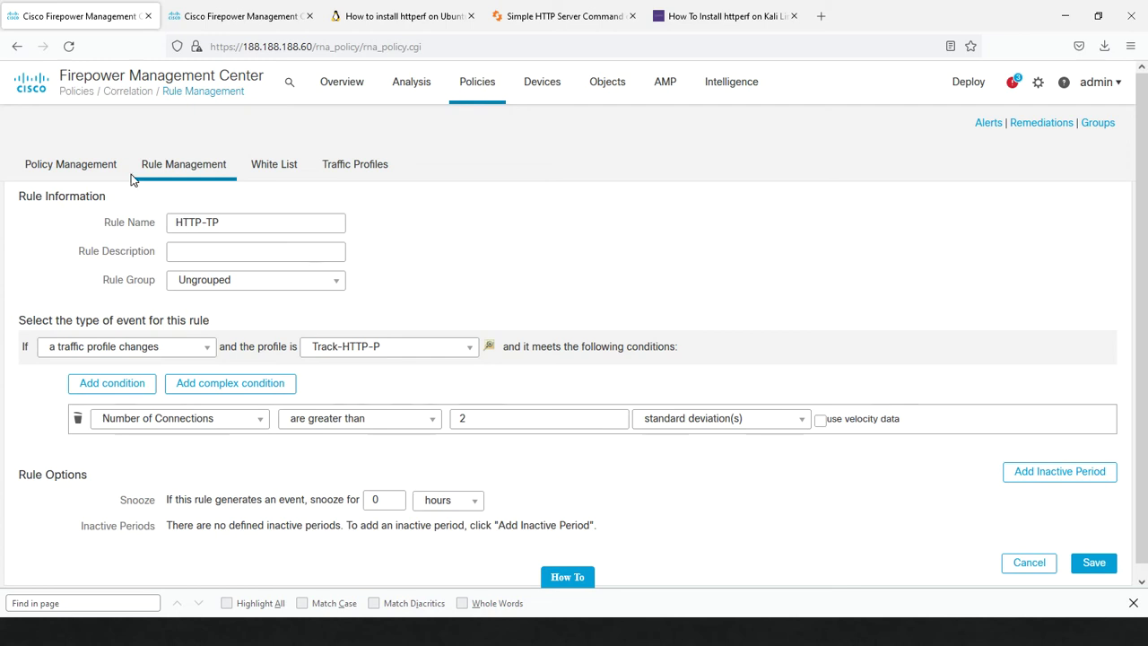
{"action": "left_click", "coordinate": [81, 170]}
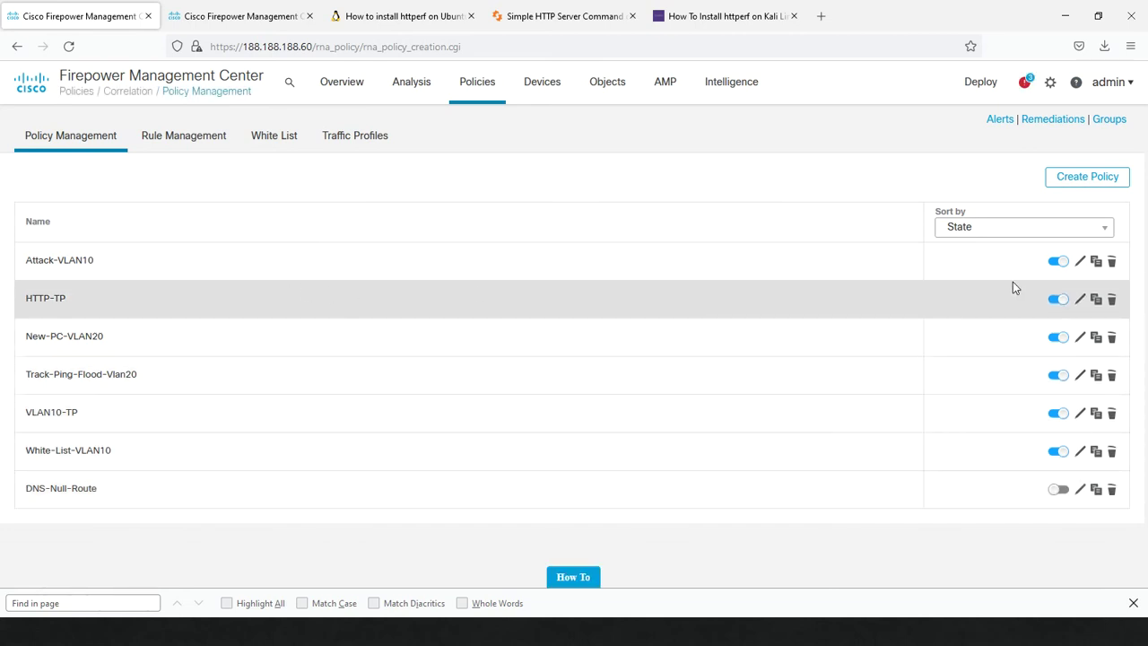
{"action": "left_click", "coordinate": [1084, 301]}
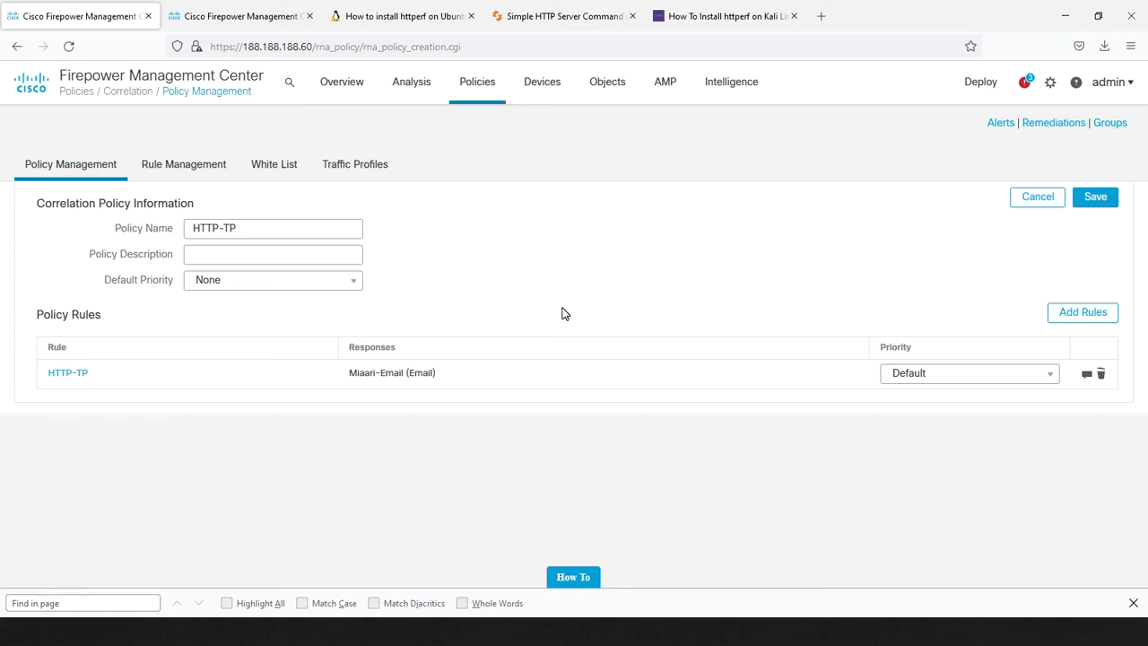
- View the Track-HTTP-P traffic profile's graph and settings, and compare them with the HTTP-TP rule's condition
{"action": "left_click", "coordinate": [355, 168]}
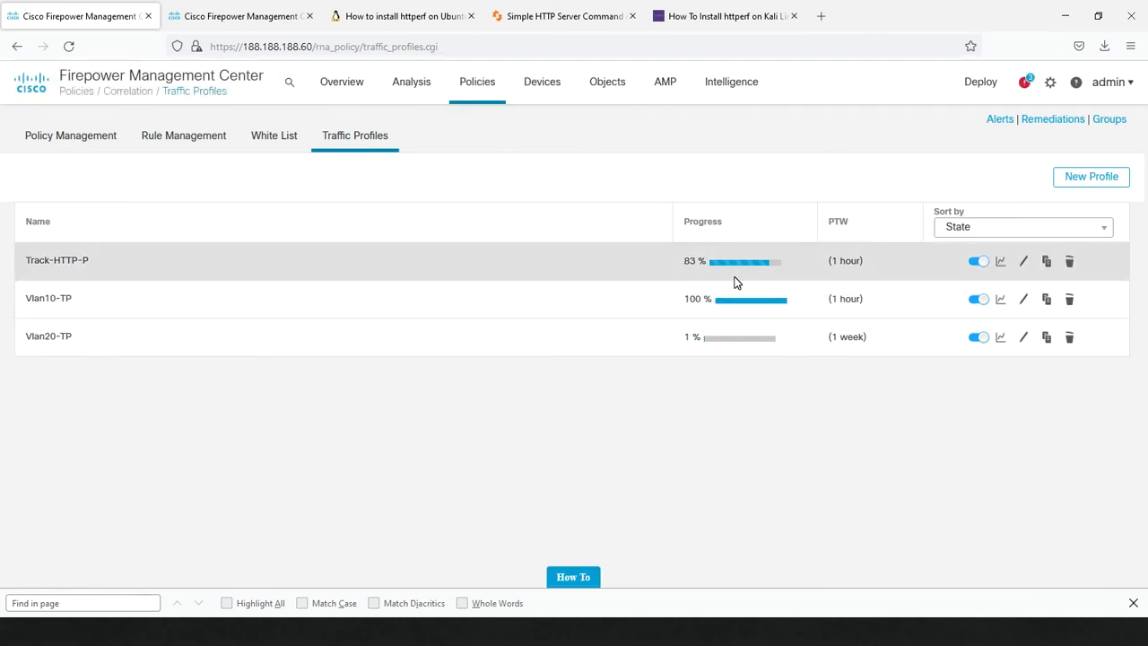
{"action": "left_click", "coordinate": [1001, 262]}
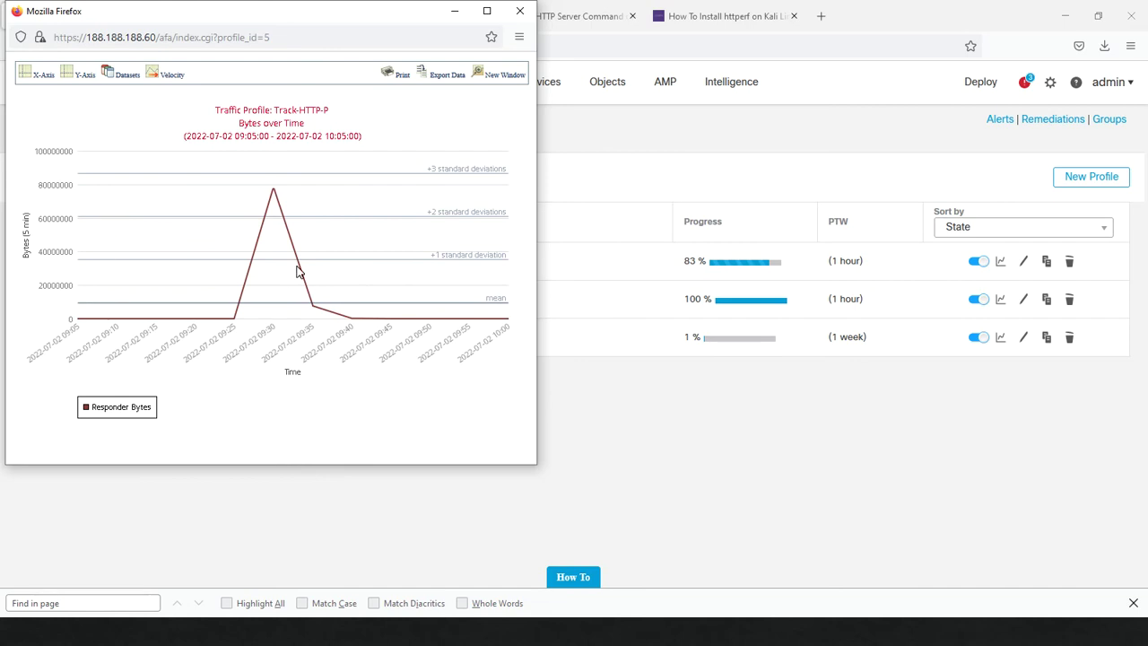
{"action": "left_click", "coordinate": [521, 20]}
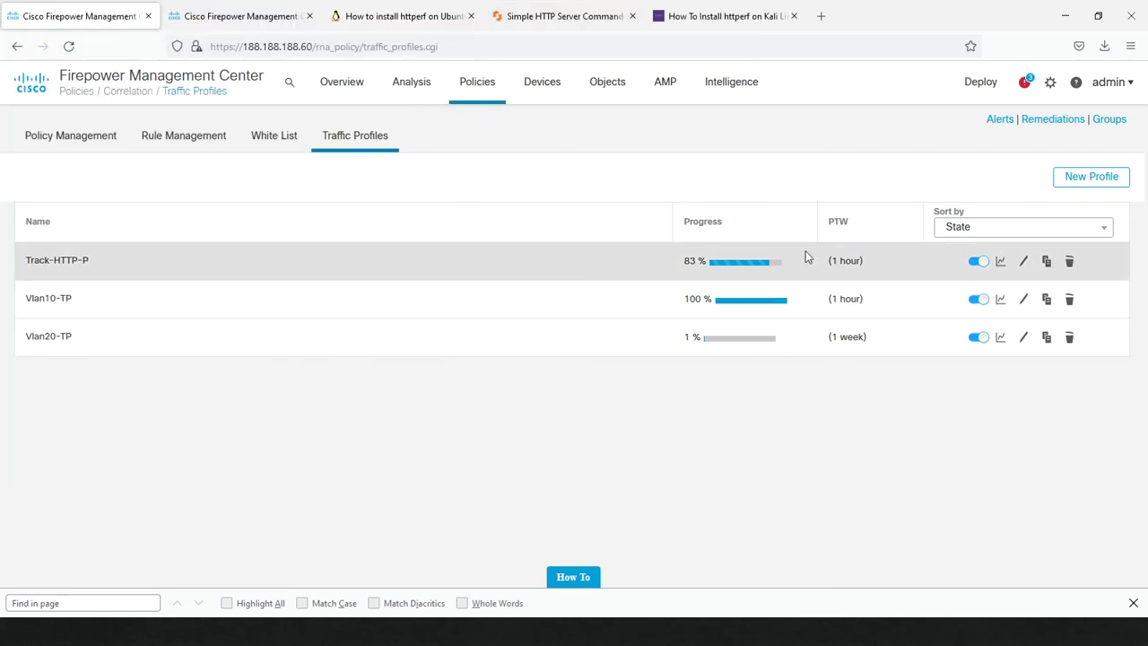
{"action": "left_click", "coordinate": [1024, 261]}
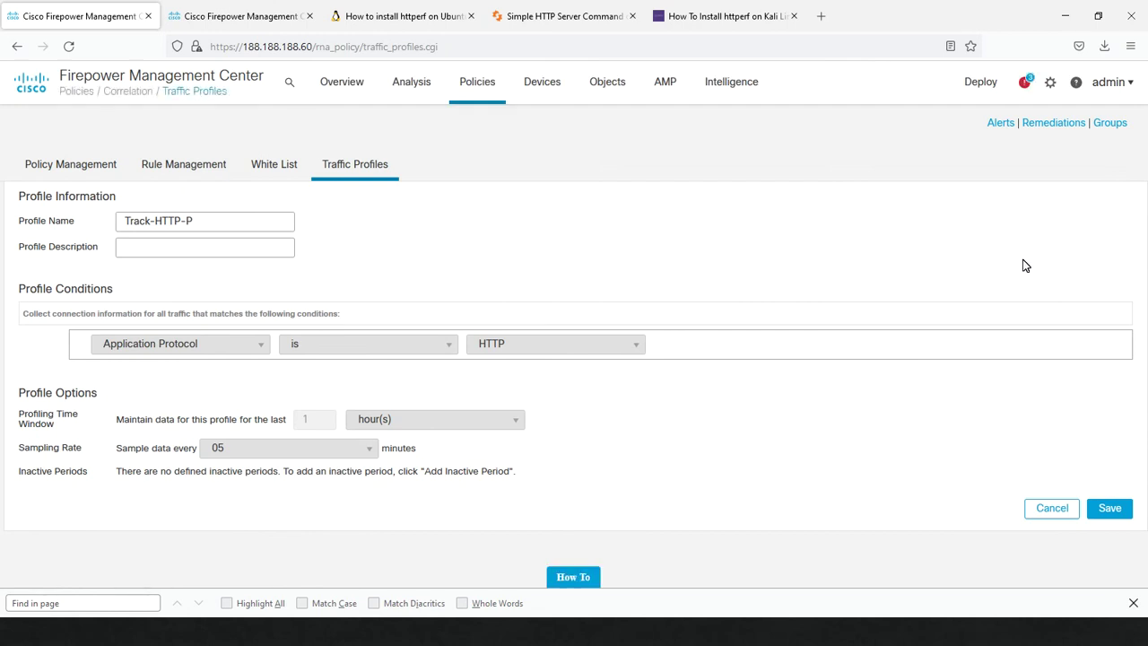
{"action": "left_click", "coordinate": [195, 170]}
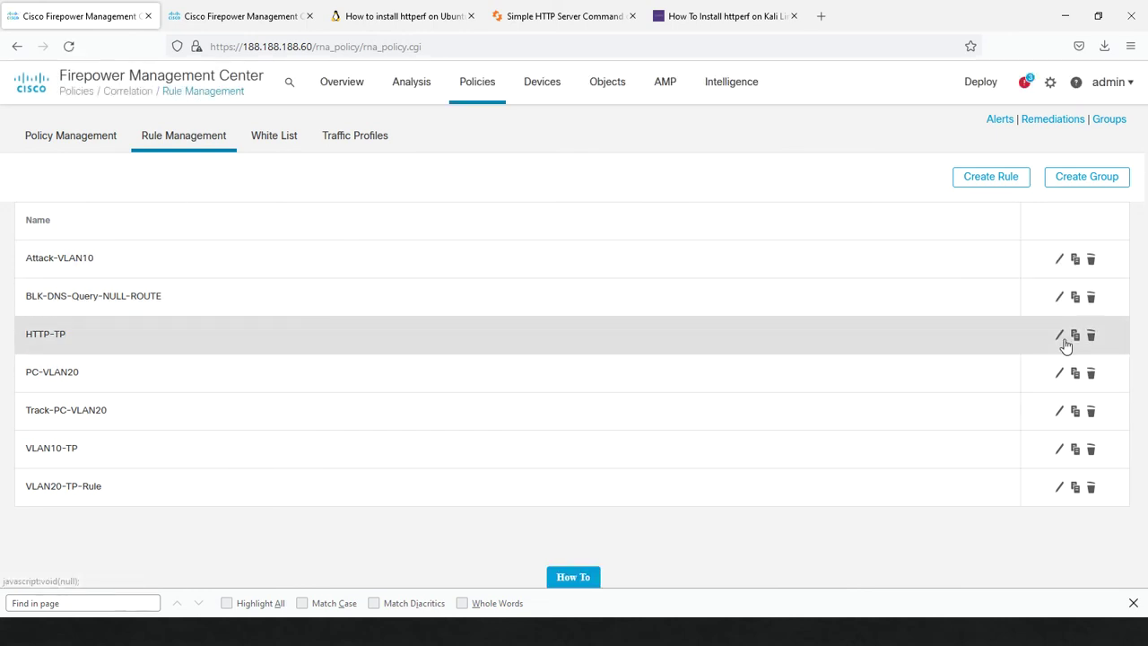
{"action": "left_click", "coordinate": [1061, 336]}
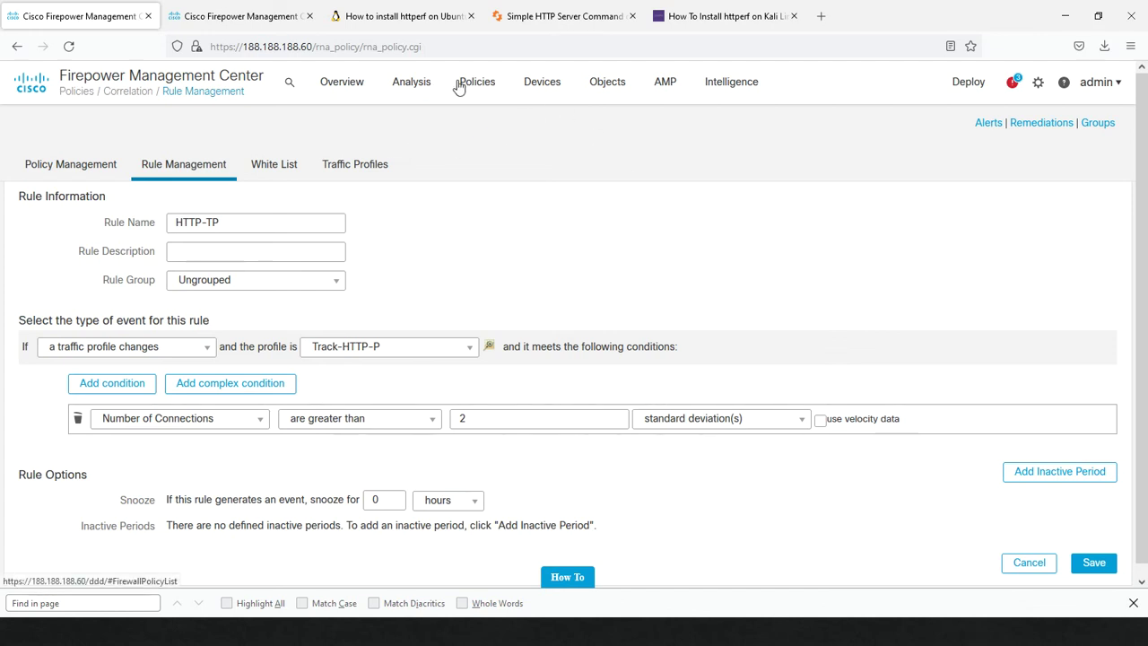
- Open the connection events and examine the logged connections
{"action": "mouse_move", "coordinate": [433, 89]}
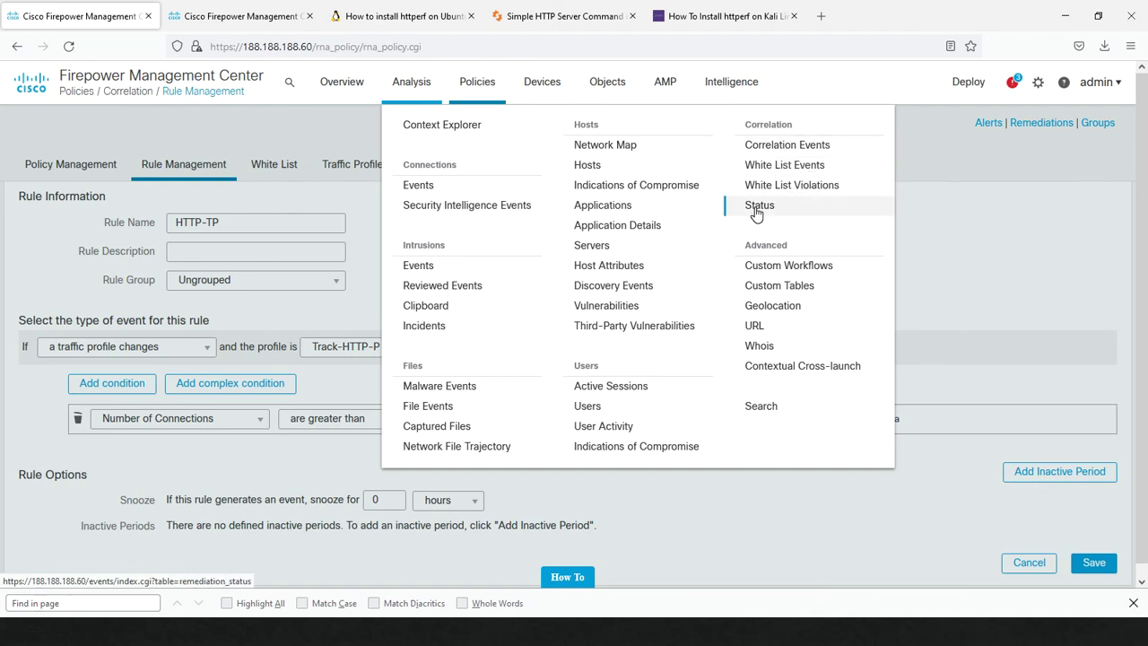
{"action": "left_click", "coordinate": [443, 186]}
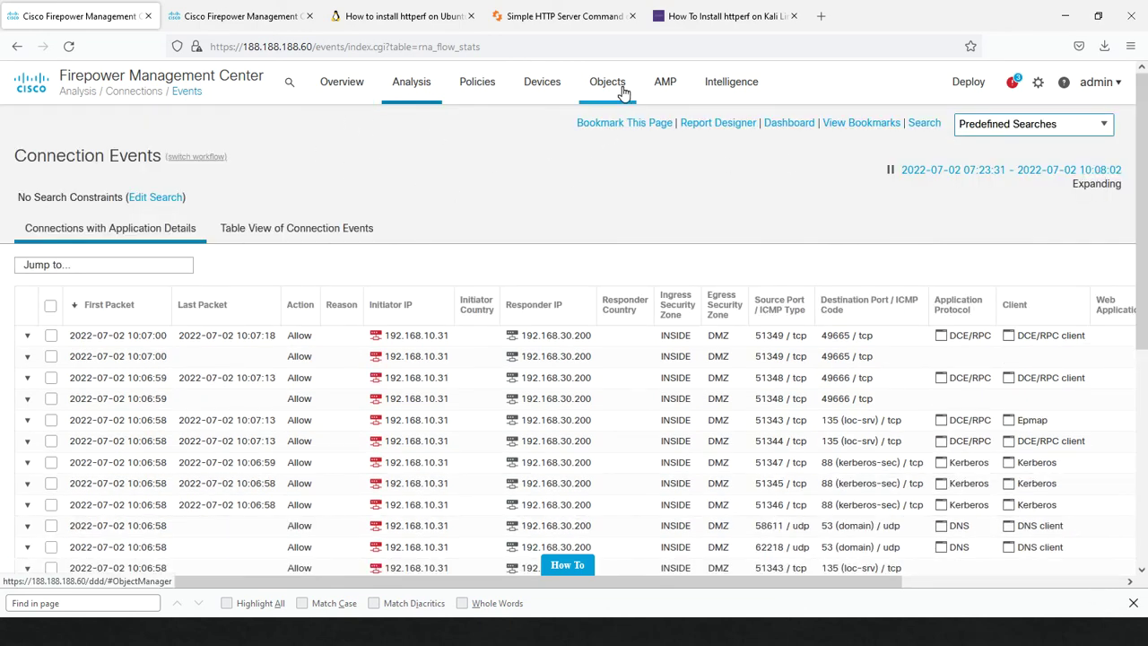
{"action": "left_click", "coordinate": [488, 90]}
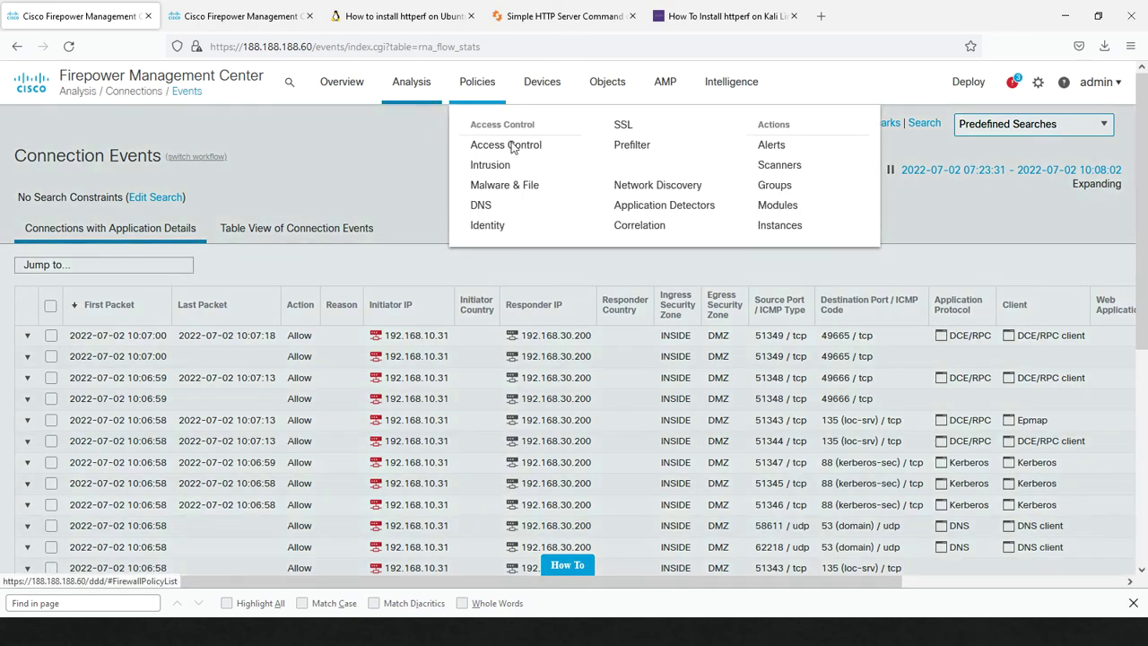
- Open the VLAN10-TP correlation rule and review its condition and the available traffic metrics without changing it
{"action": "left_click", "coordinate": [667, 234]}
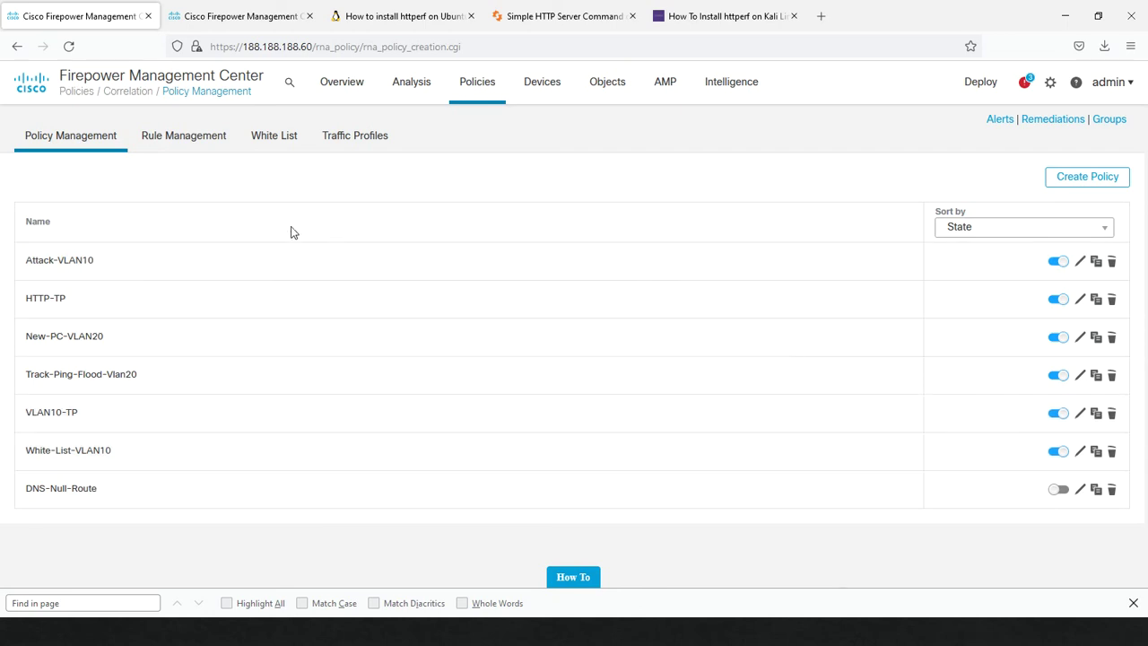
{"action": "left_click", "coordinate": [208, 141]}
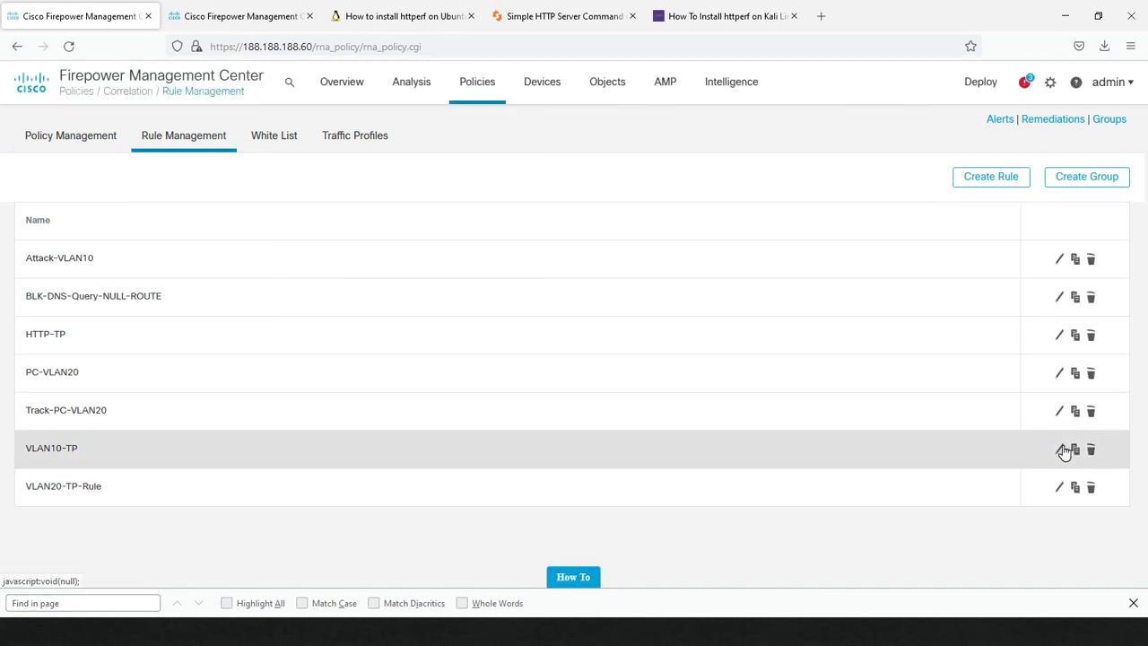
{"action": "left_click", "coordinate": [1063, 450]}
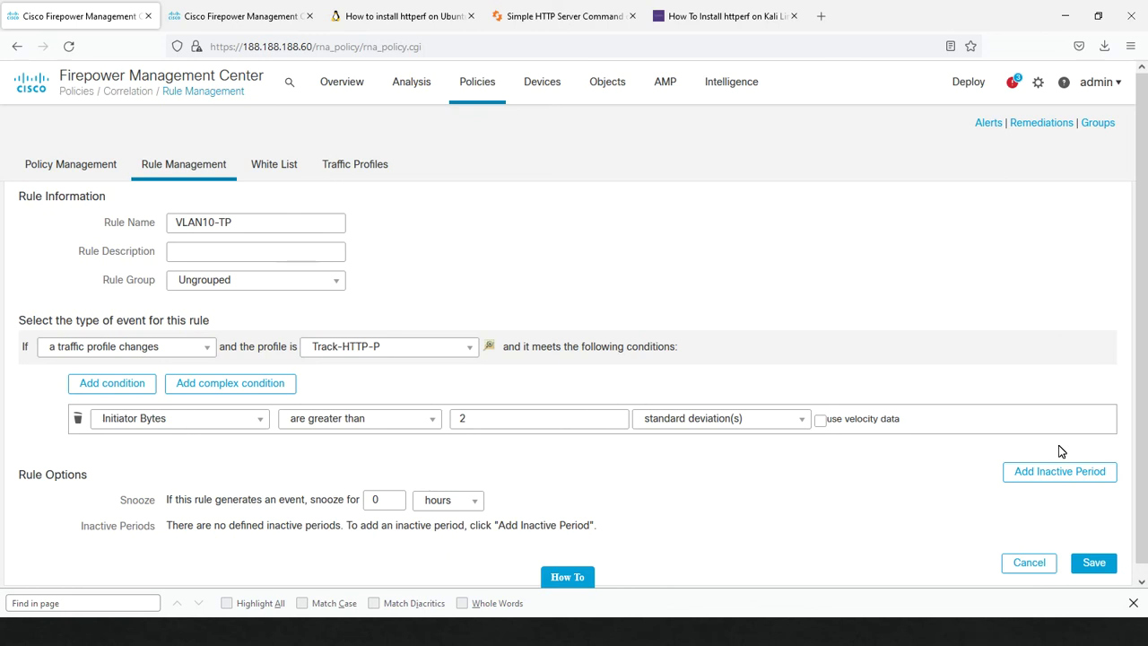
{"action": "left_click", "coordinate": [238, 421]}
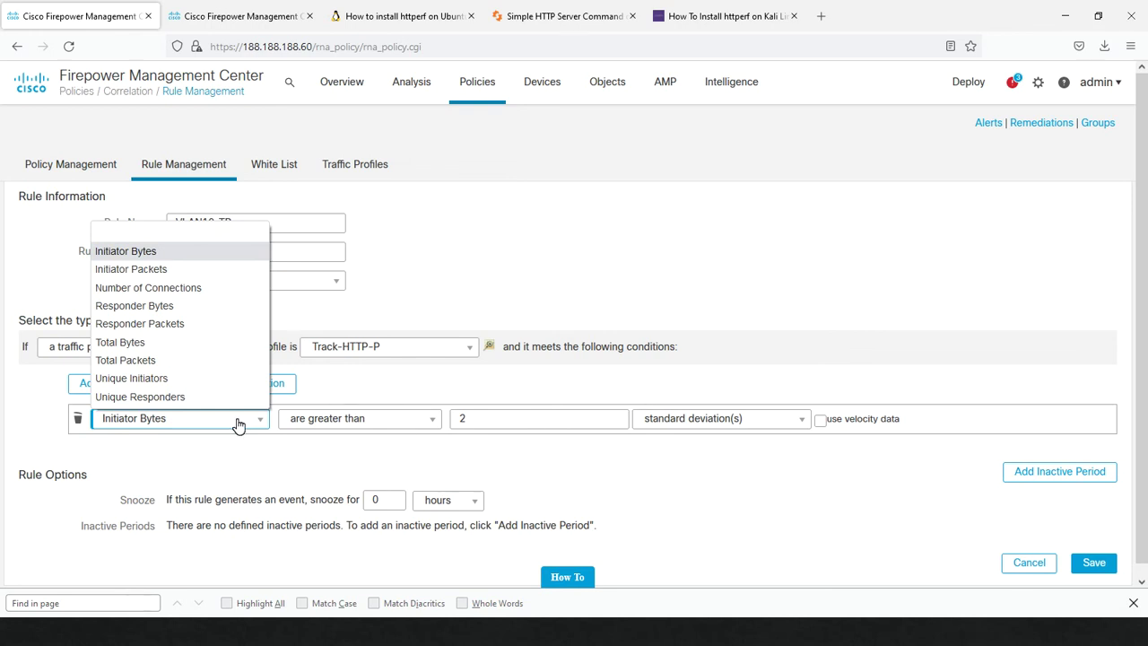
{"action": "left_click", "coordinate": [238, 420]}
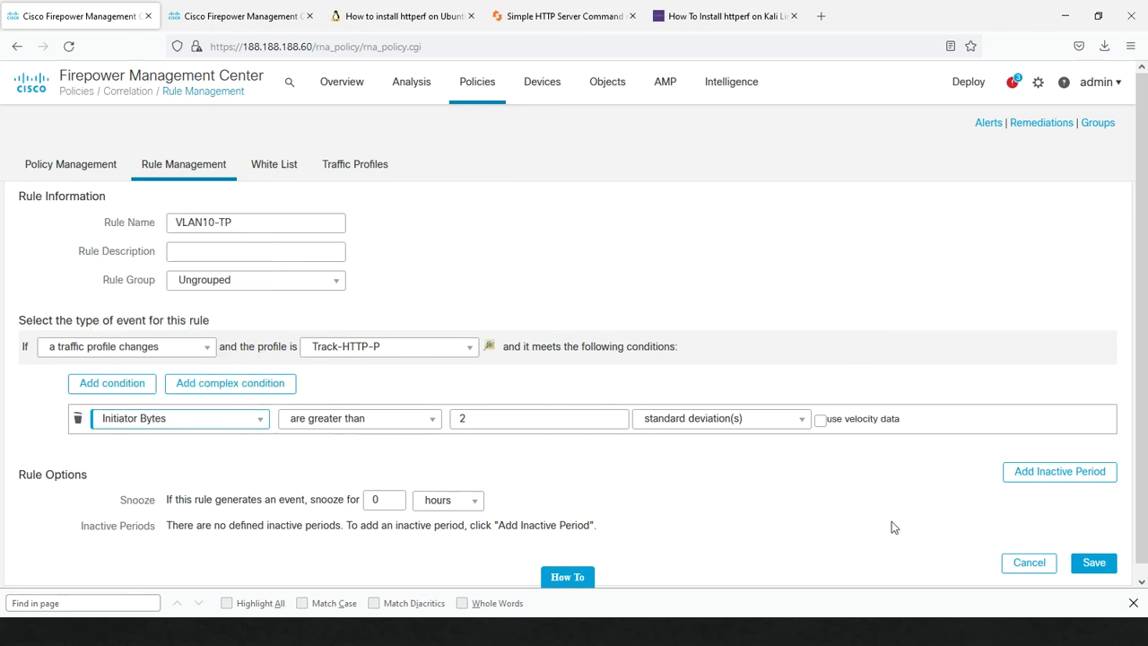
{"action": "left_click", "coordinate": [1044, 566]}
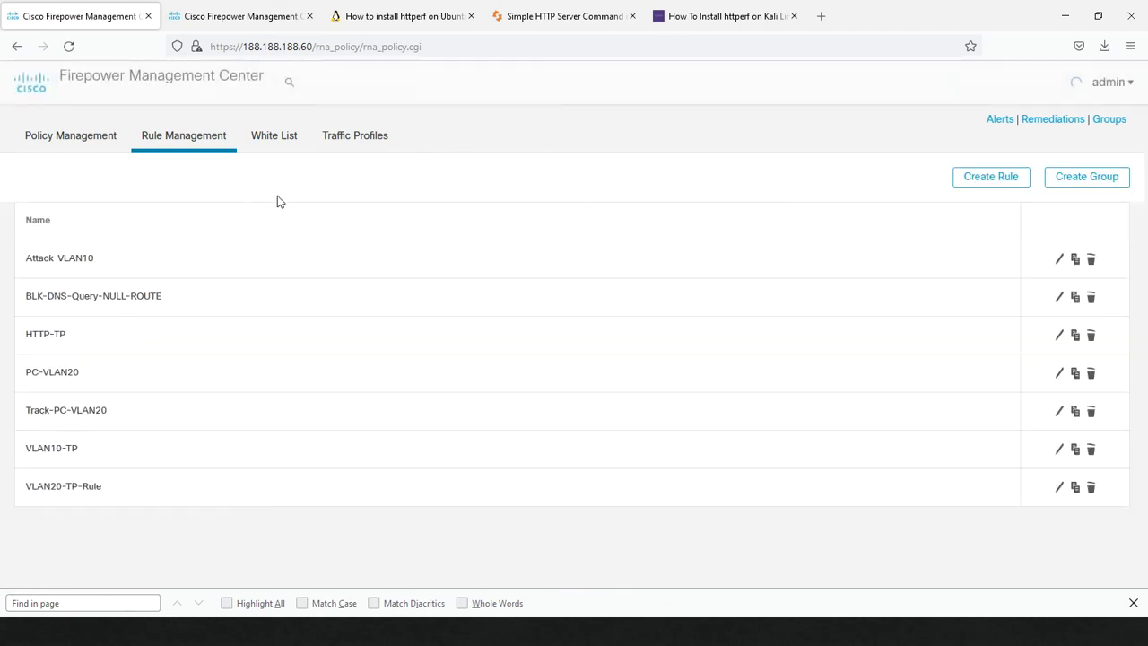
- Check the traffic profiles' progress and view the Vlan10-TP profile's graph against its standard deviation lines
{"action": "left_click", "coordinate": [357, 143]}
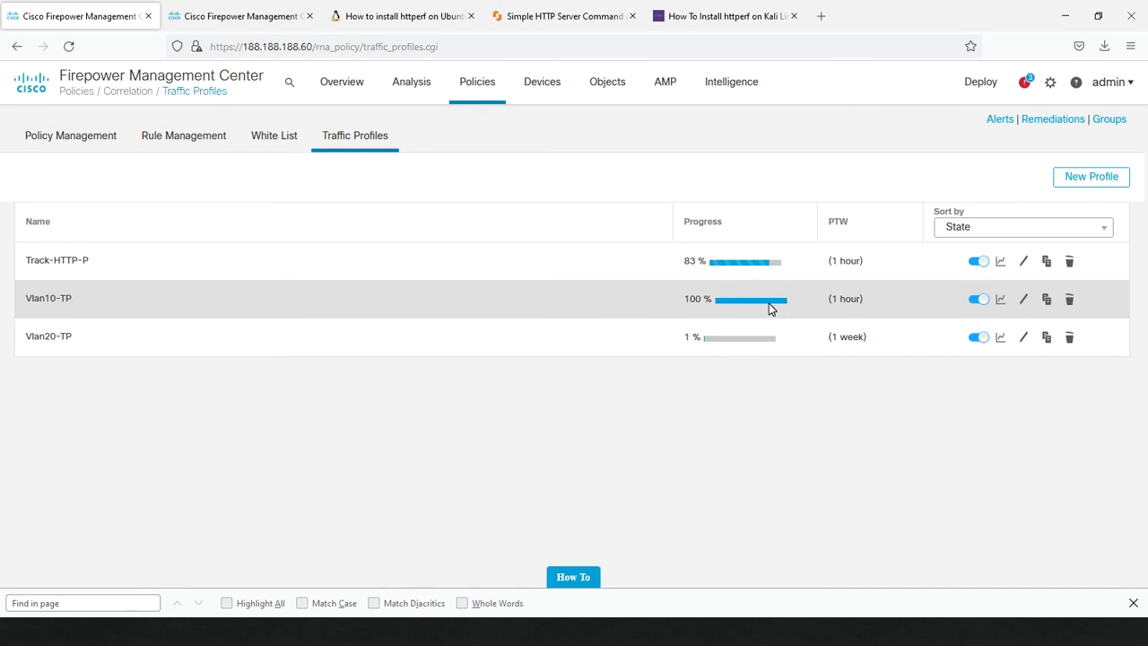
{"action": "left_click", "coordinate": [1001, 301]}
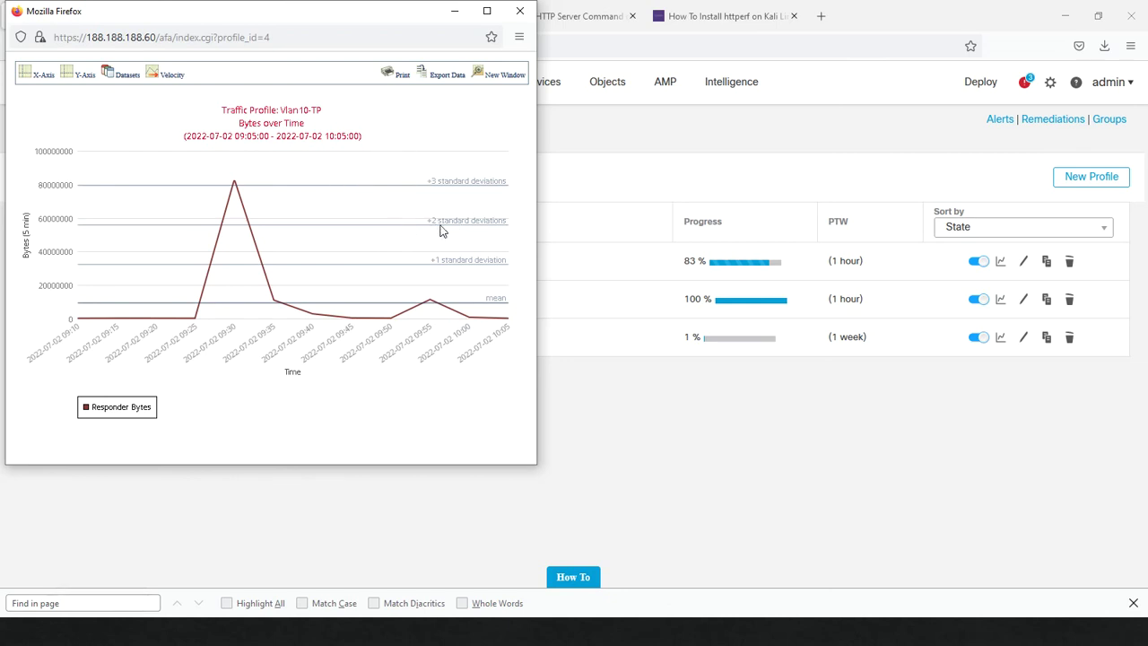
{"action": "left_click", "coordinate": [665, 417]}
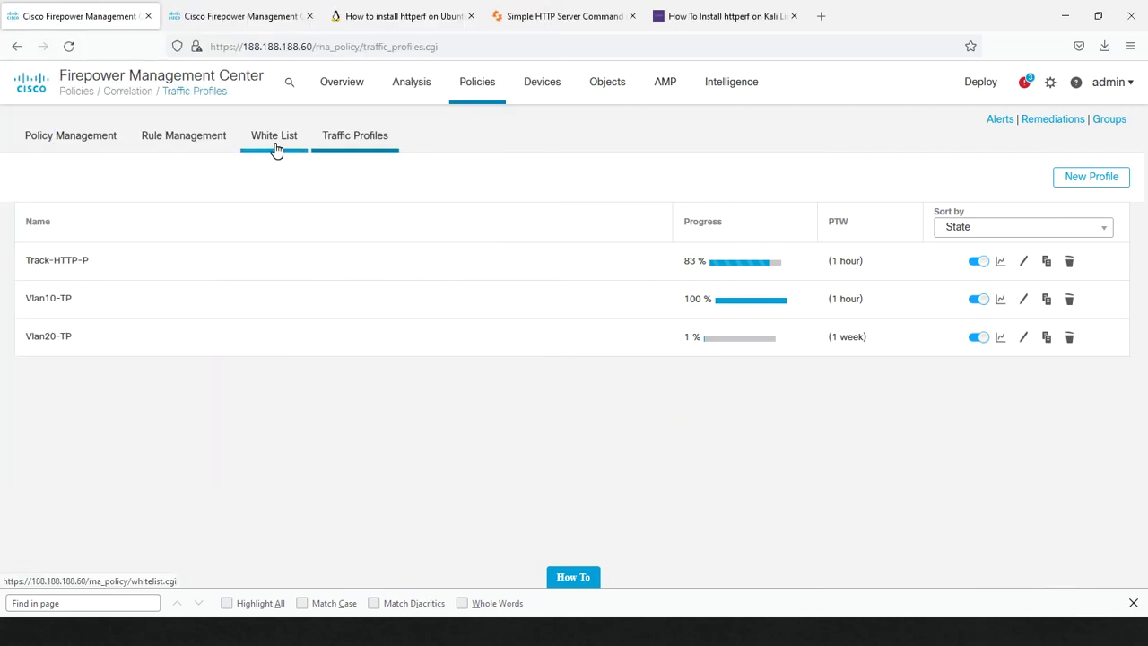
- Change the VLAN10-TP rule's condition to Initiator Bytes are greater than or equal to 2 standard deviations and save the rule
{"action": "left_click", "coordinate": [211, 145]}
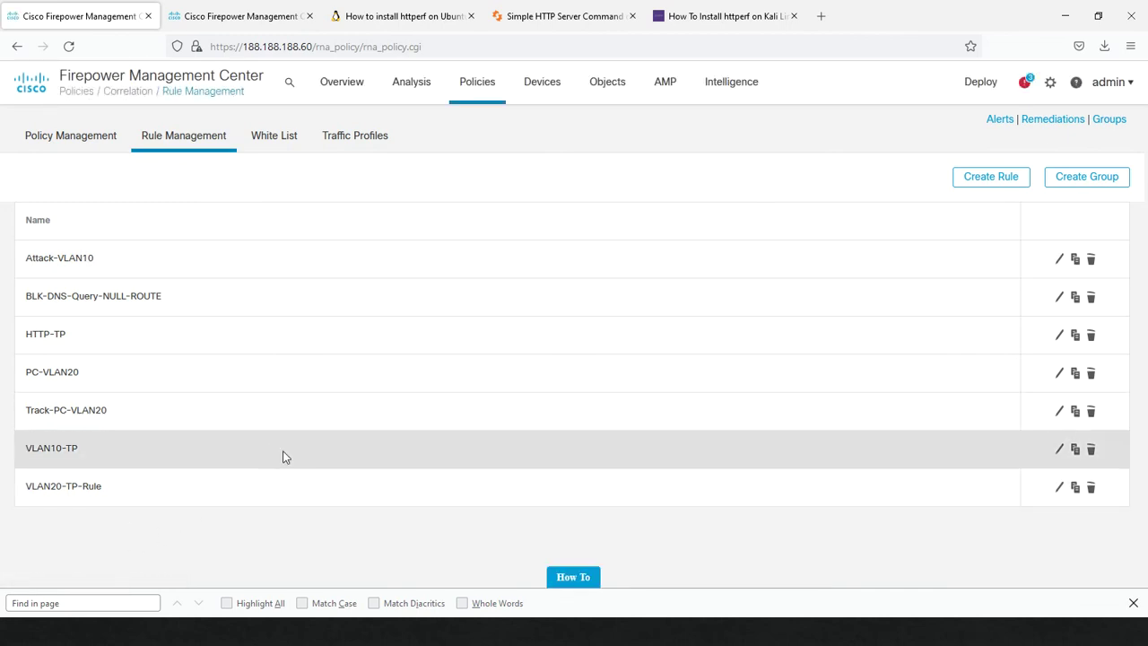
{"action": "left_click", "coordinate": [1061, 450]}
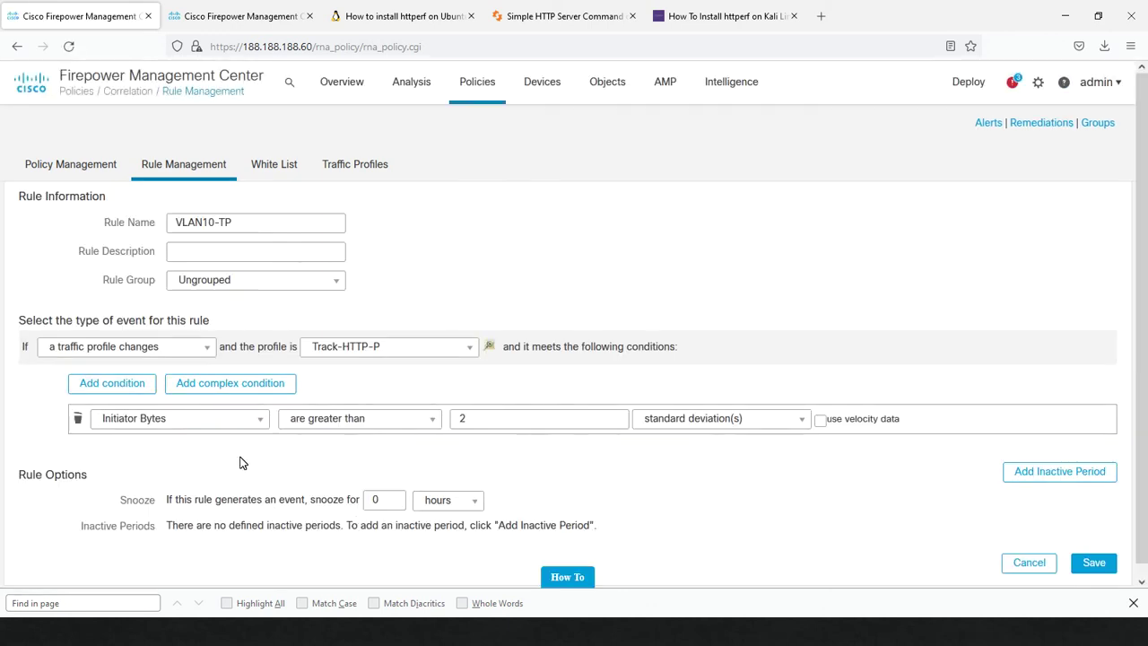
{"action": "left_click", "coordinate": [342, 422]}
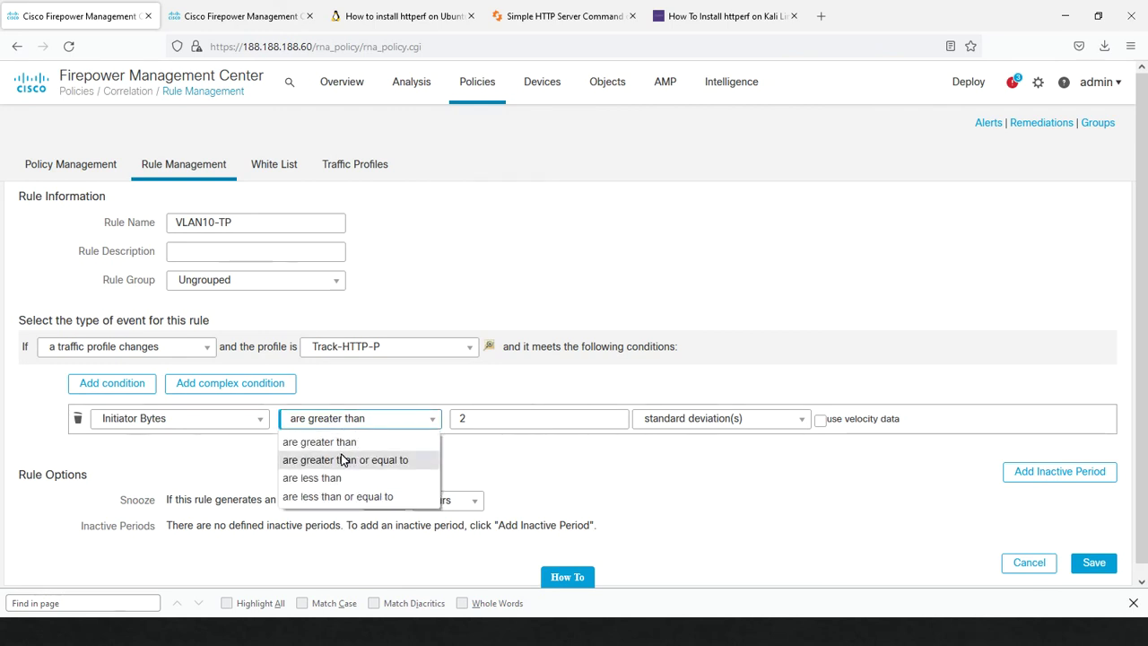
{"action": "left_click", "coordinate": [343, 459]}
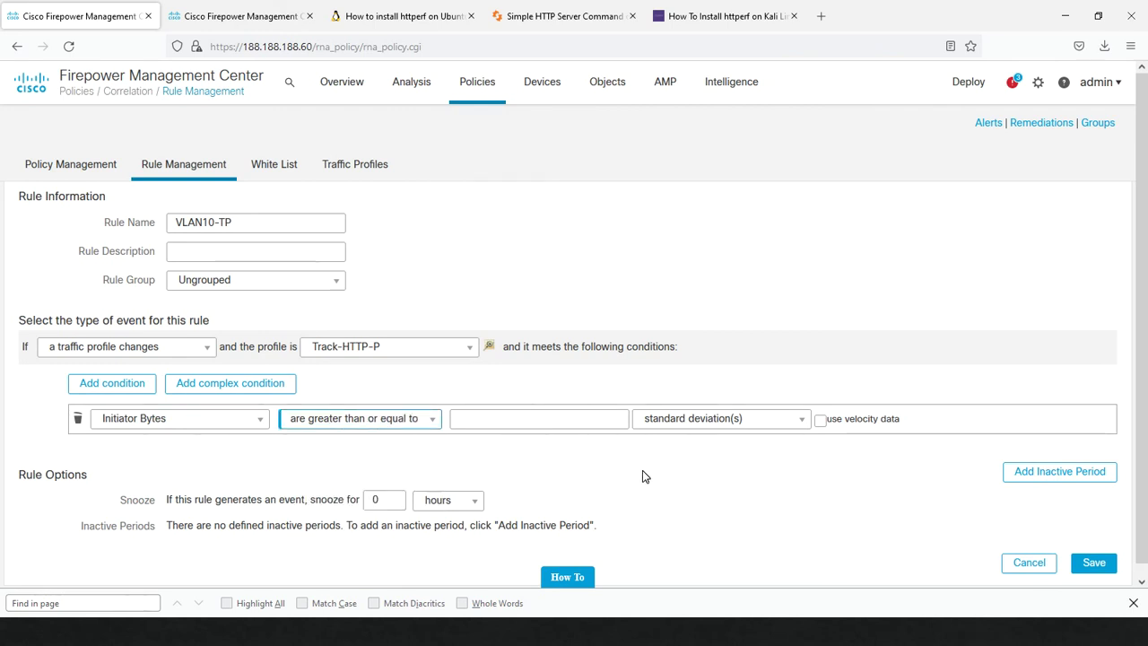
{"action": "left_click", "coordinate": [539, 431]}
{"action": "left_click", "coordinate": [539, 432]}
{"action": "type", "text": "2"}
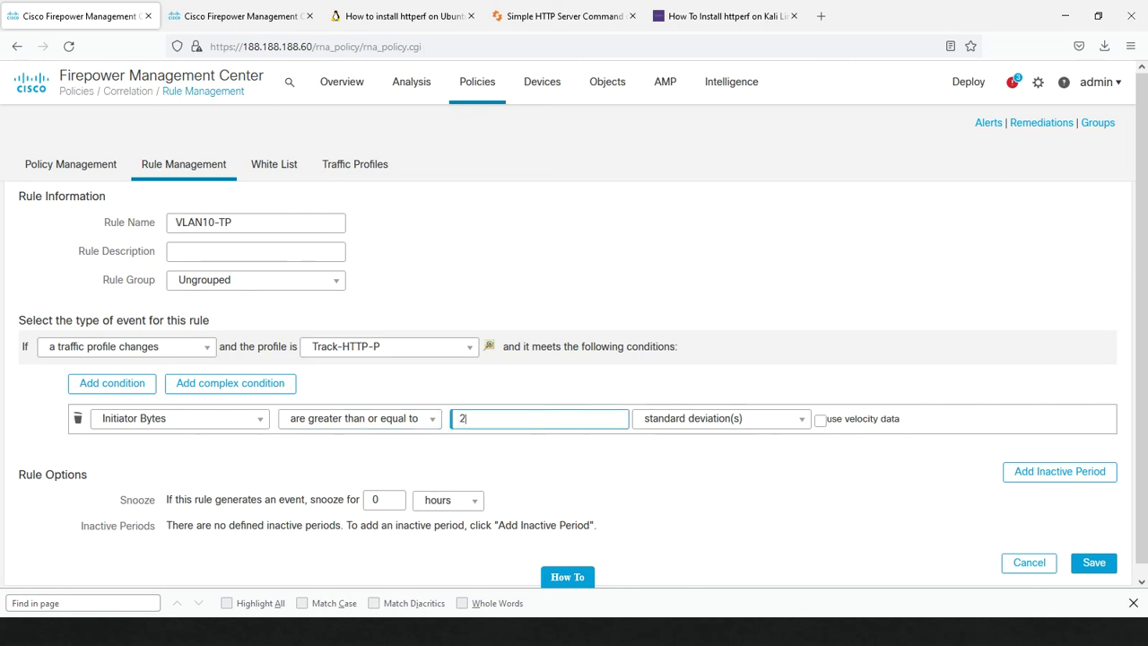
{"action": "left_click", "coordinate": [1085, 565]}
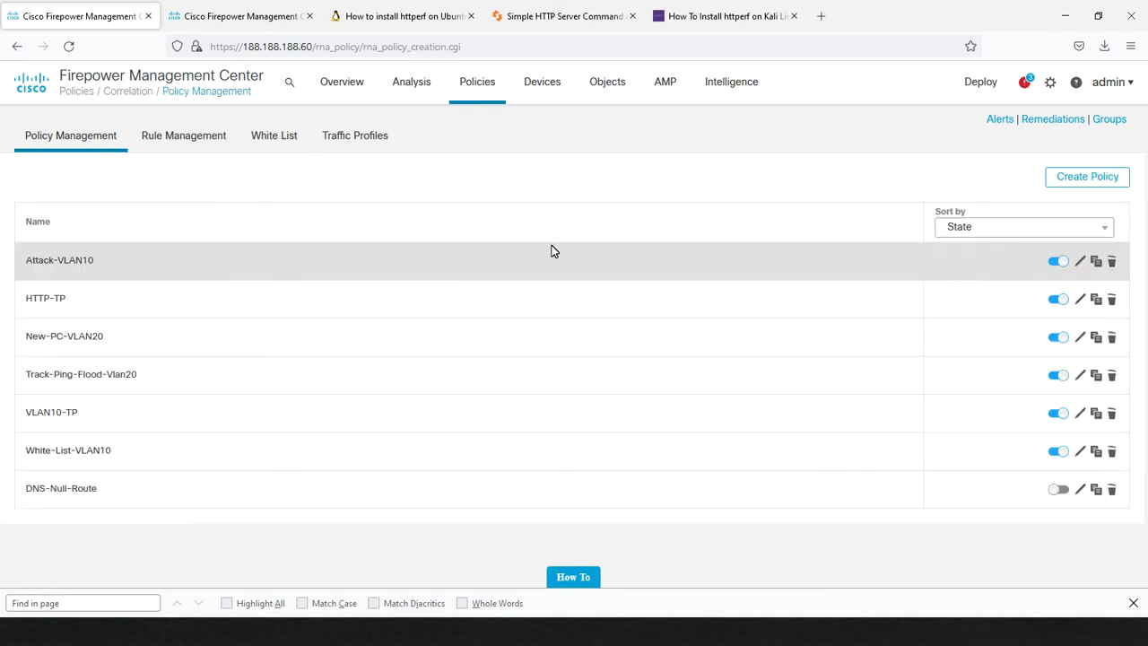
- Switch to the Outlook message about the Track HTTP/HHTP-Traffic correlation event and examine its subject
{"action": "key", "text": "alt+Tab"}
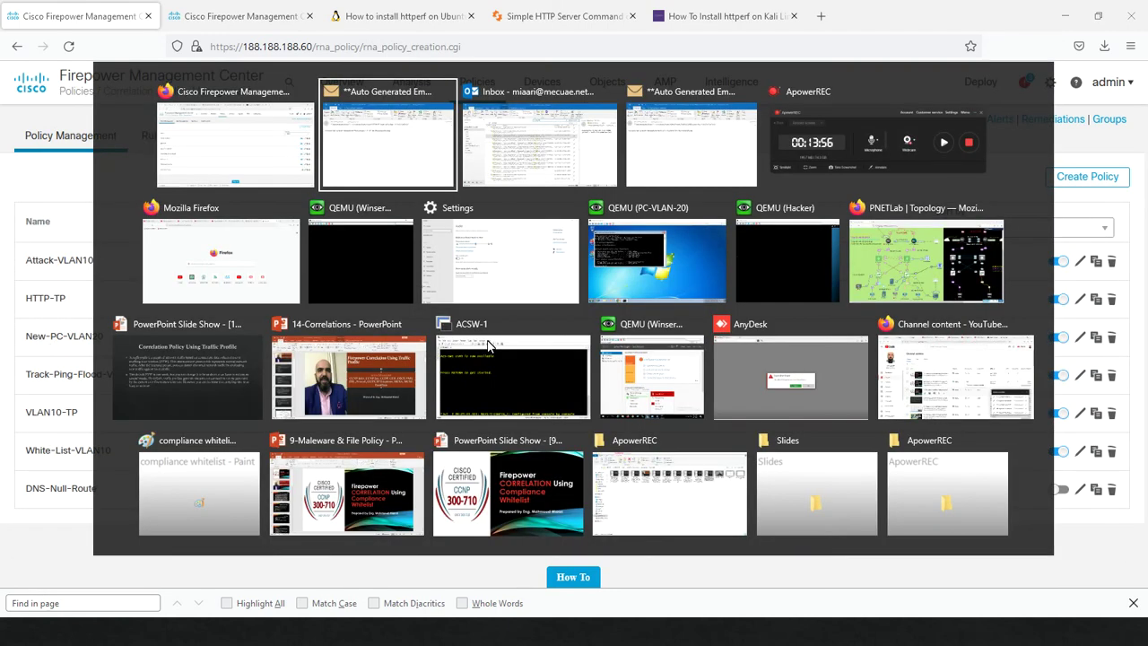
{"action": "key", "text": "Tab"}
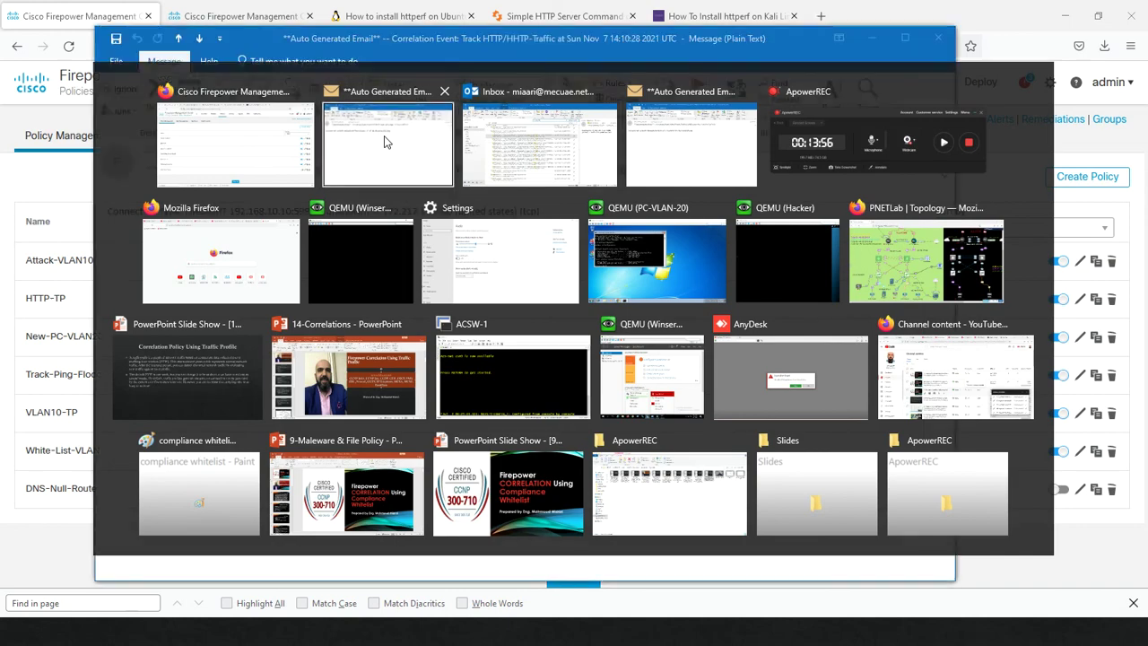
{"action": "left_click", "coordinate": [384, 142]}
{"action": "left_click_drag", "start_coordinate": [416, 169], "coordinate": [575, 189]}
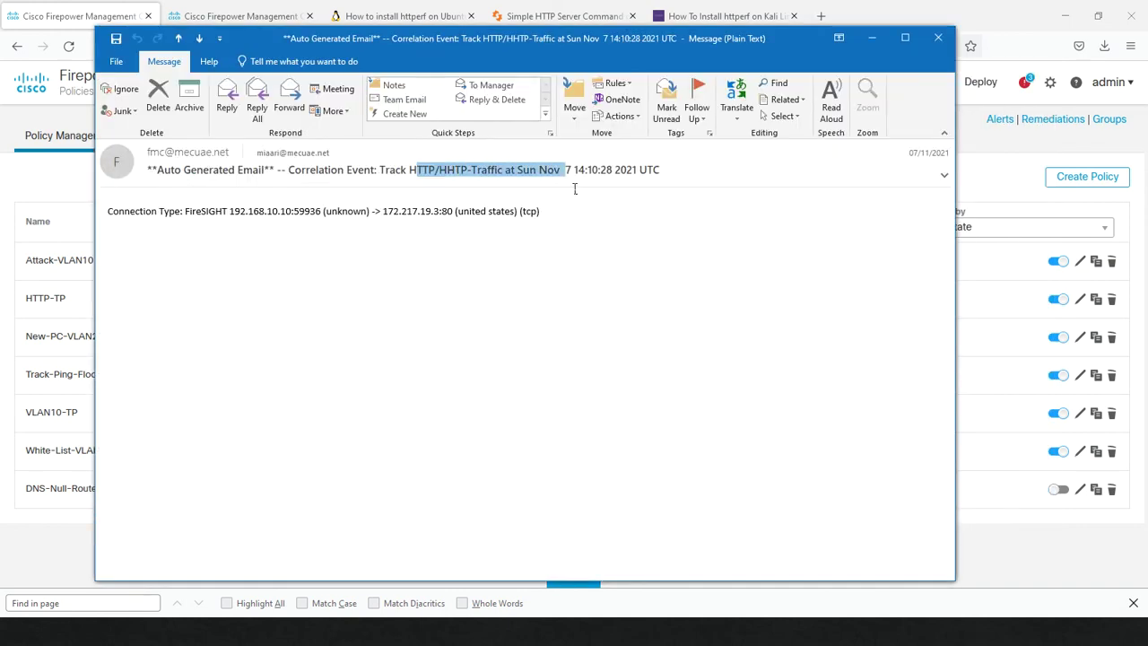
- Examine the subject of the VLAN20Traffic/TrafficVLAN20 correlation alert email, and minimize both messages to return to the correlation policies
{"action": "key", "text": "alt+Tab"}
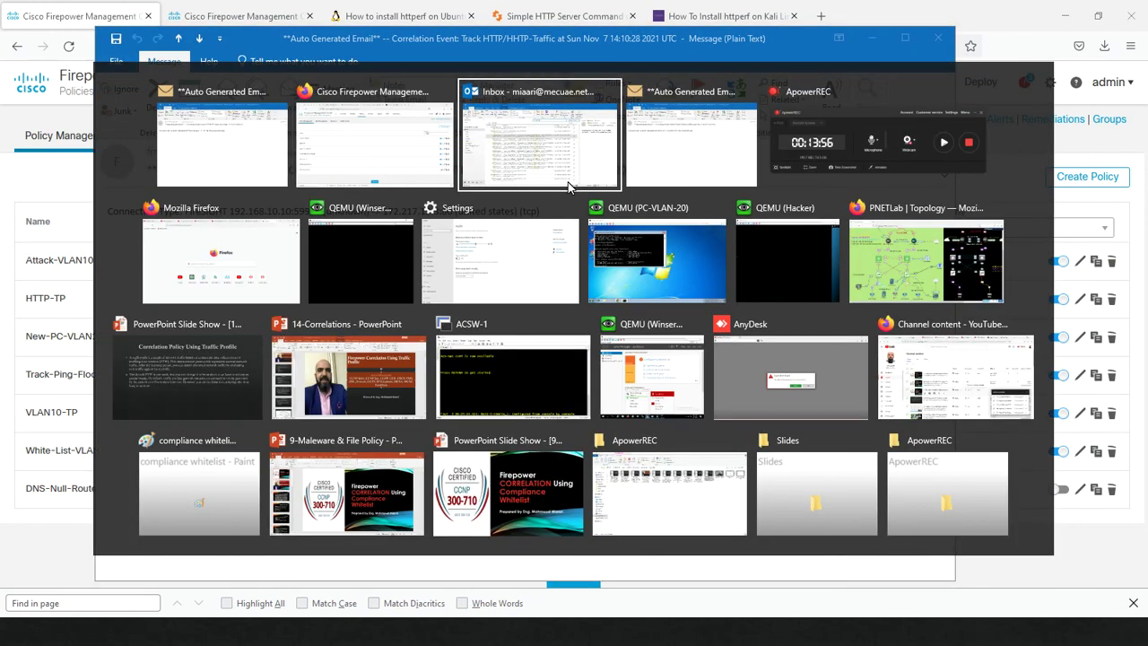
{"action": "left_click", "coordinate": [457, 131]}
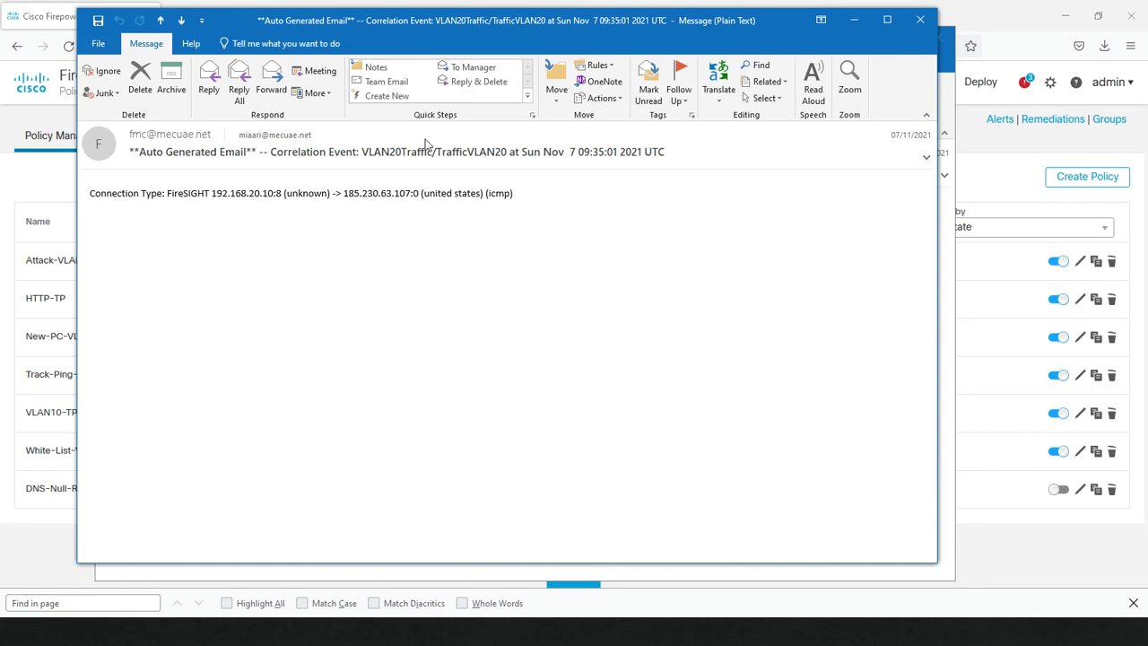
{"action": "left_click", "coordinate": [392, 159]}
{"action": "left_click_drag", "start_coordinate": [395, 159], "coordinate": [520, 168]}
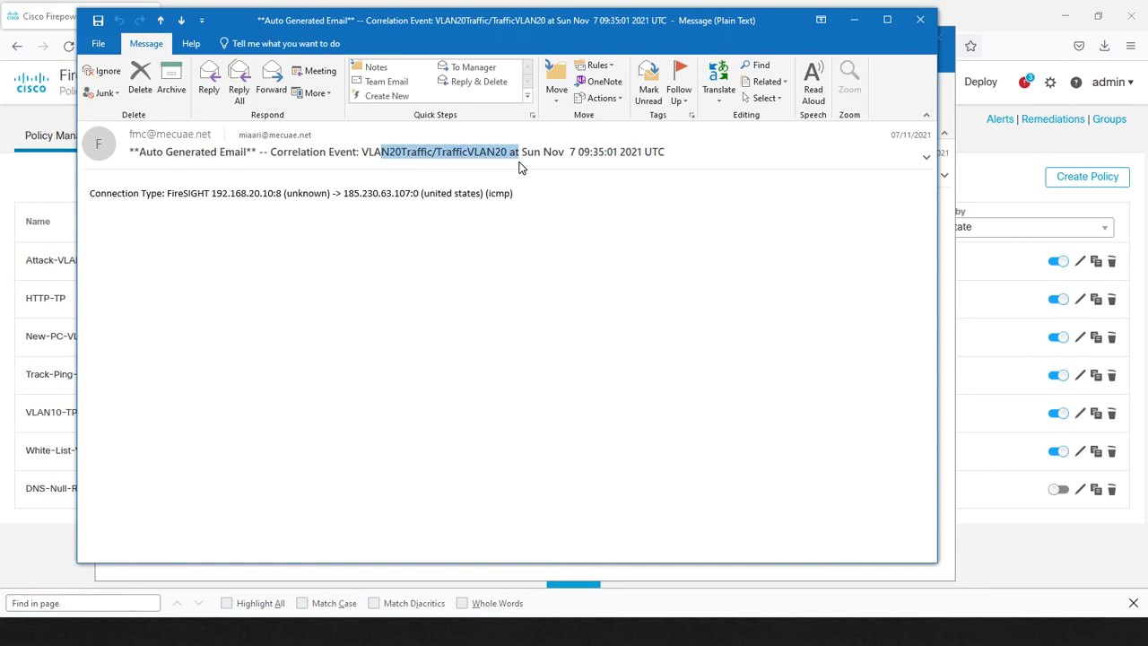
{"action": "left_click", "coordinate": [854, 19]}
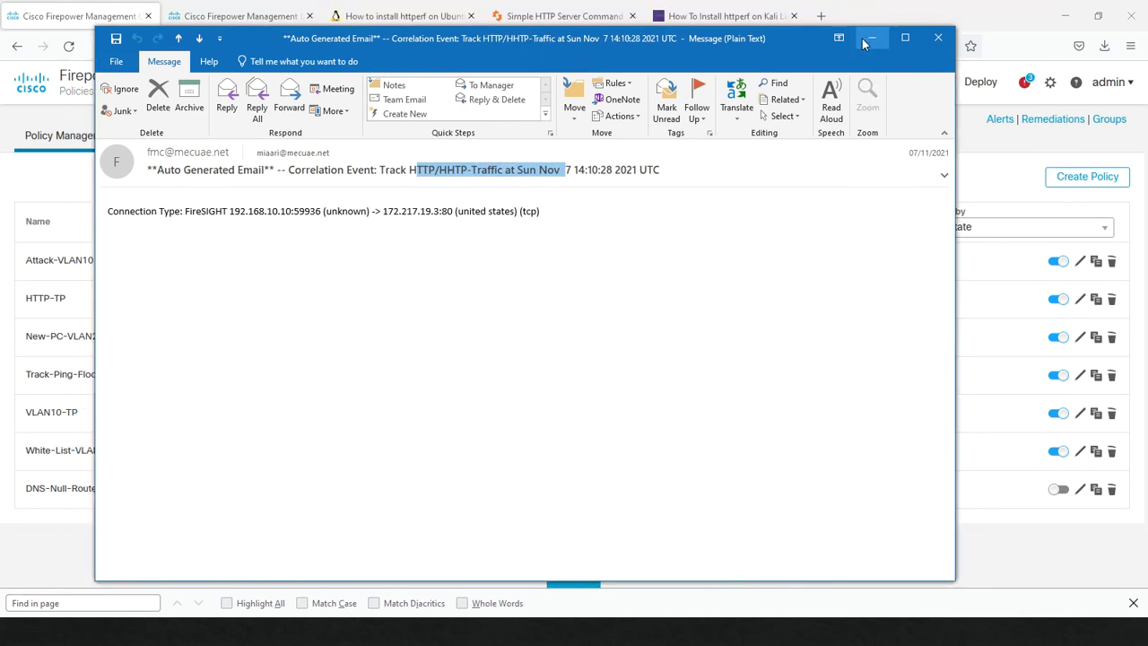
{"action": "left_click", "coordinate": [866, 38]}
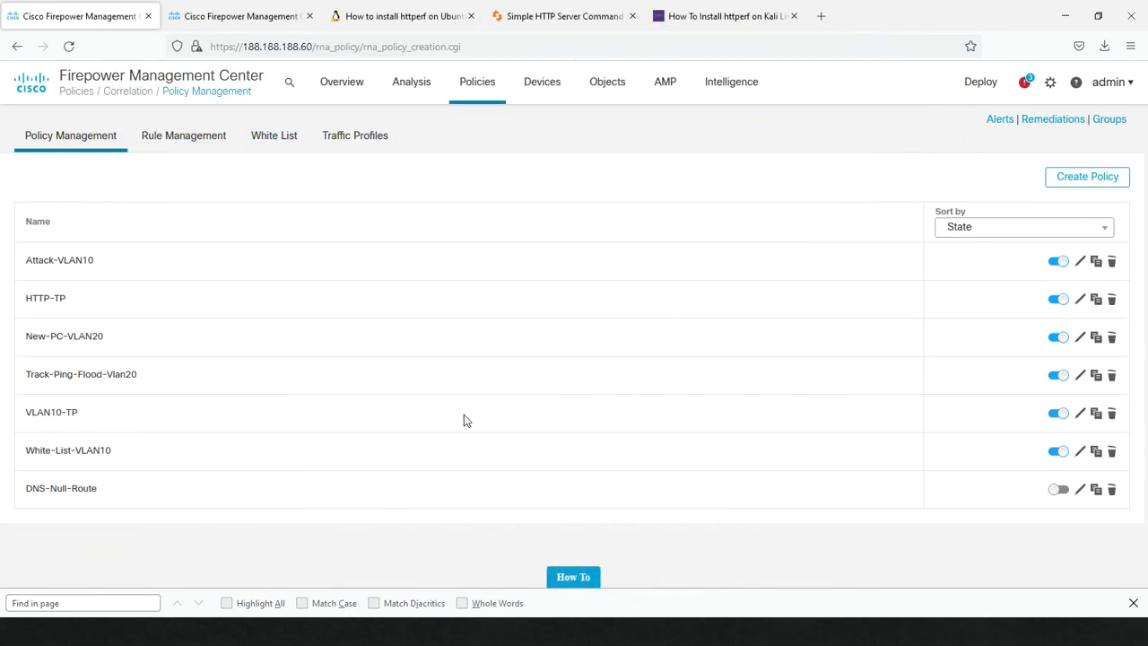